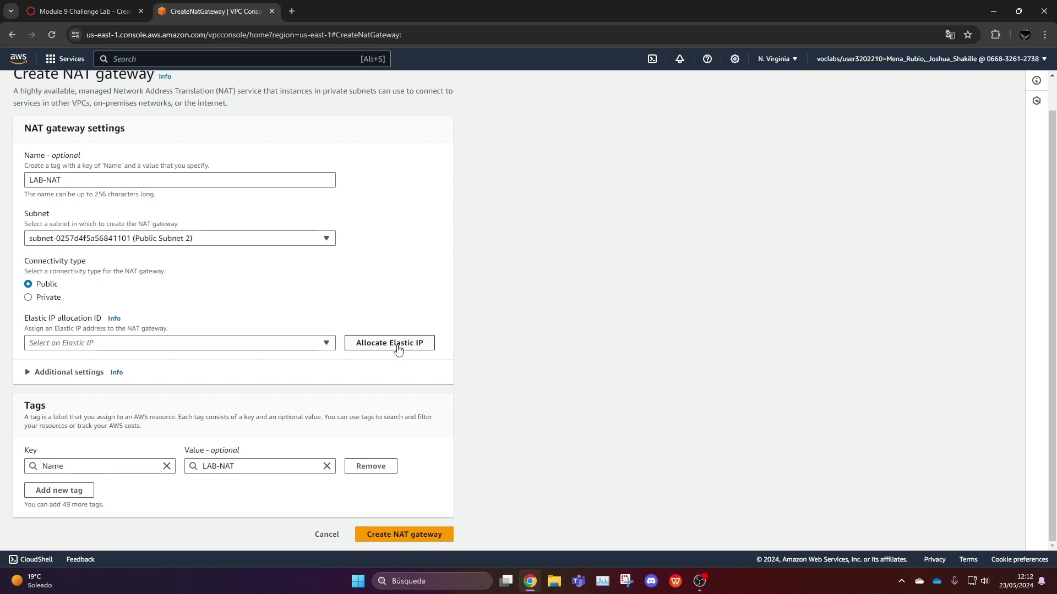
- Allocate an Elastic IP for the public NAT gateway LAB-NAT in Public Subnet 2 and create the gateway
click(390, 343)
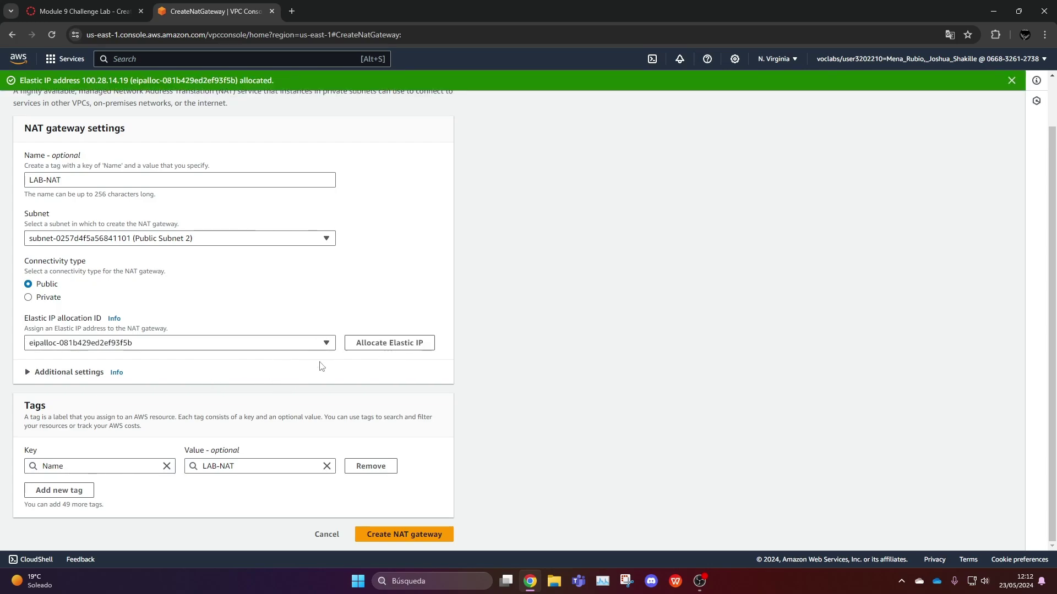
click(435, 534)
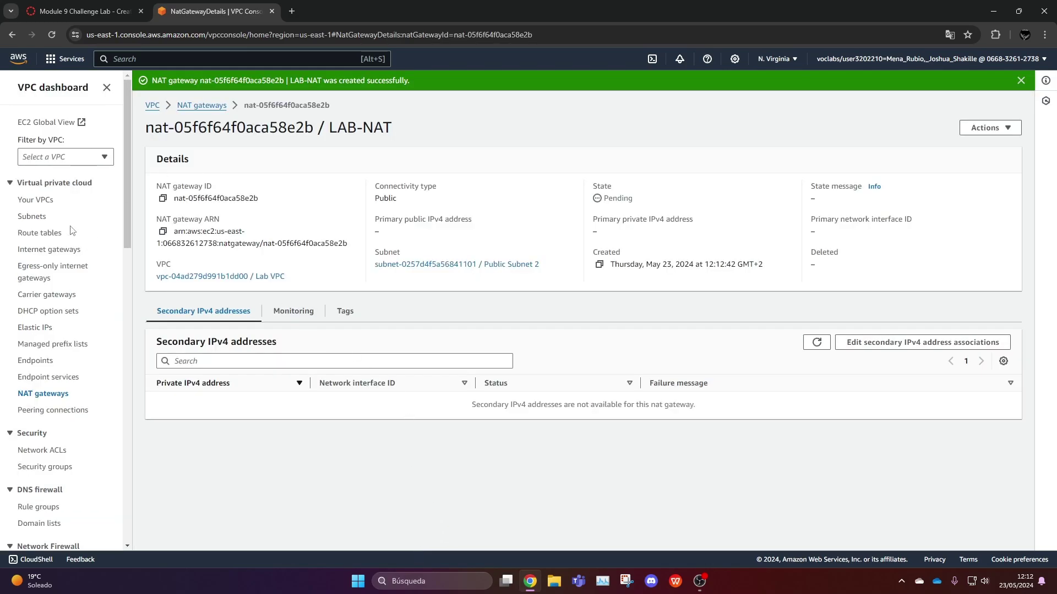
- Add a route for 0.0.0.0/0 targeting the LAB-NAT NAT gateway to Private Route Table 2 and save the changes
click(57, 234)
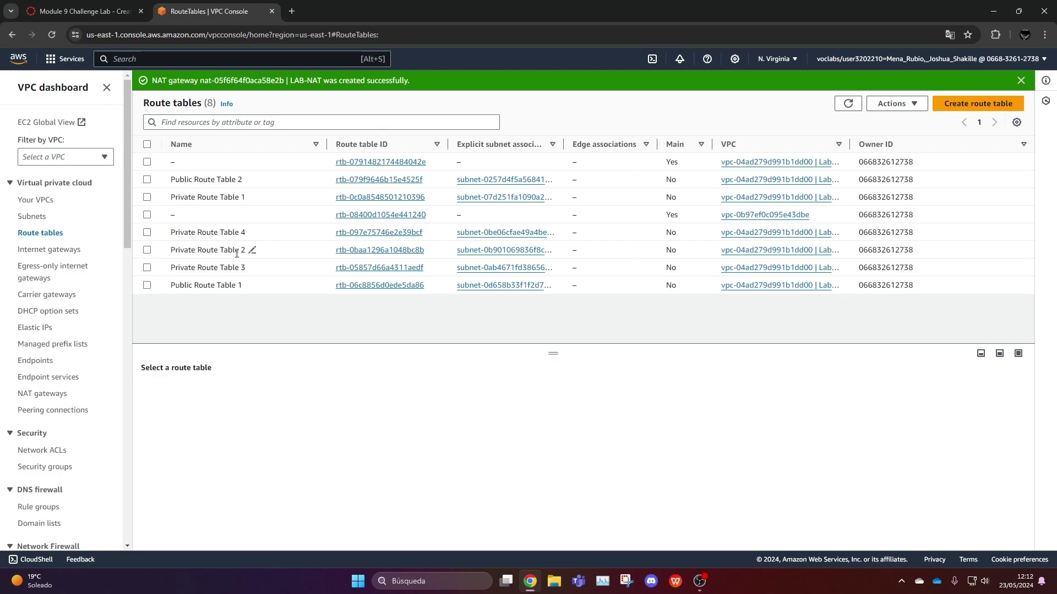
click(365, 251)
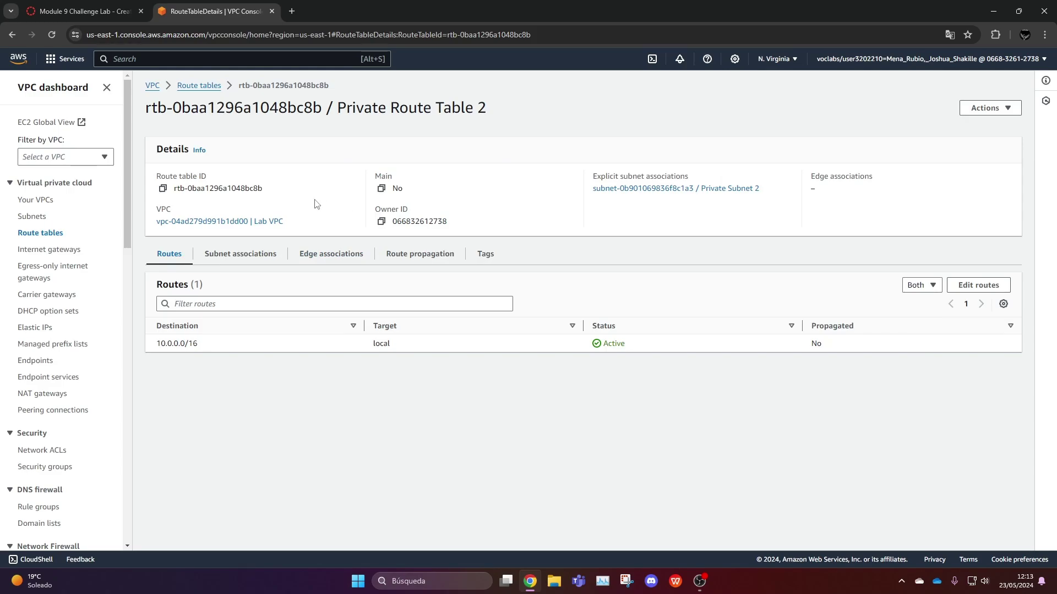
click(974, 291)
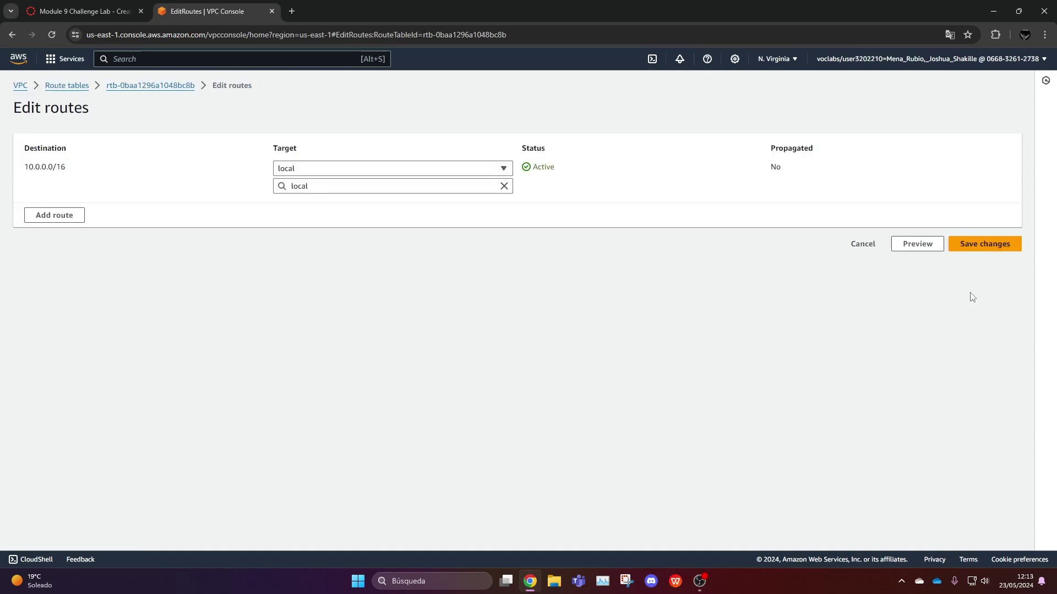
click(70, 215)
click(110, 202)
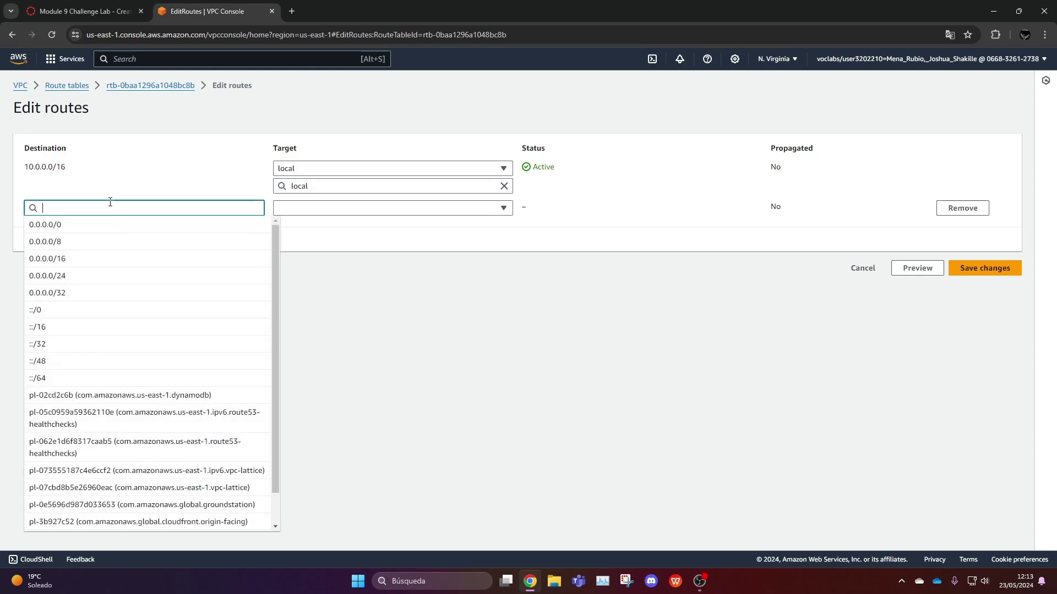
click(62, 225)
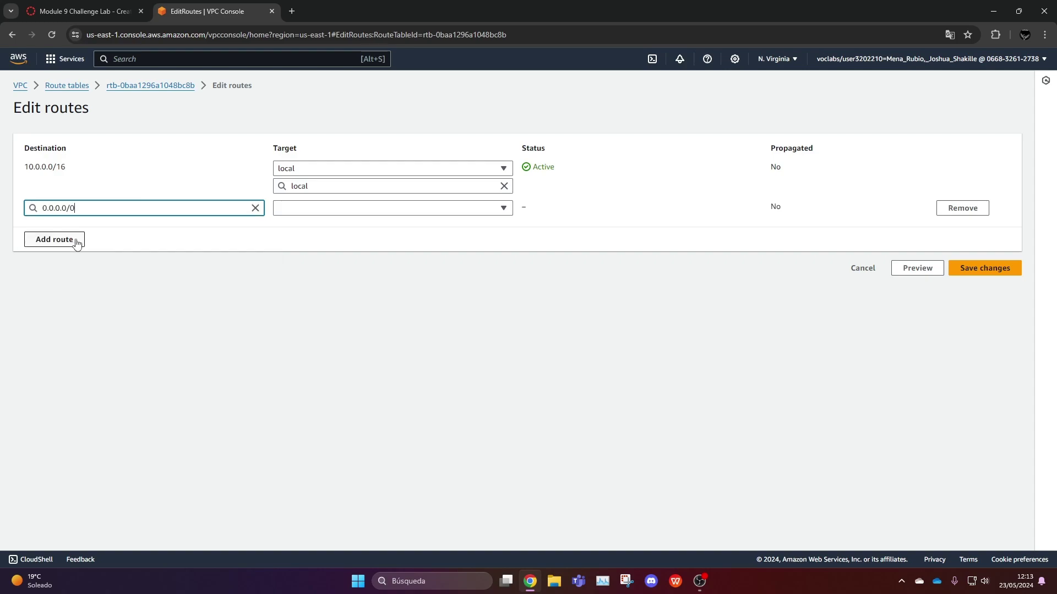
click(348, 209)
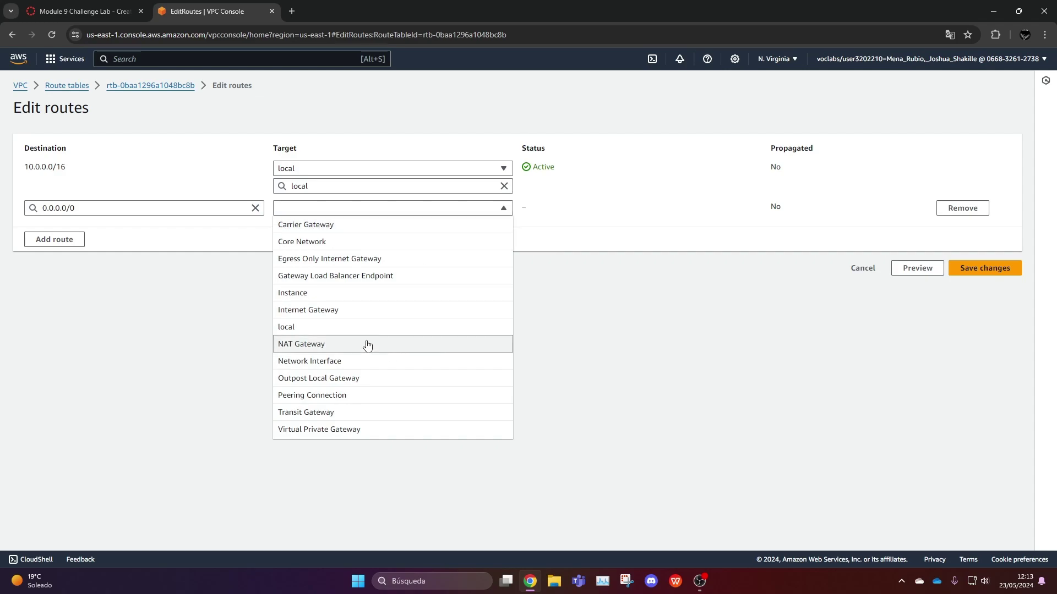
click(318, 346)
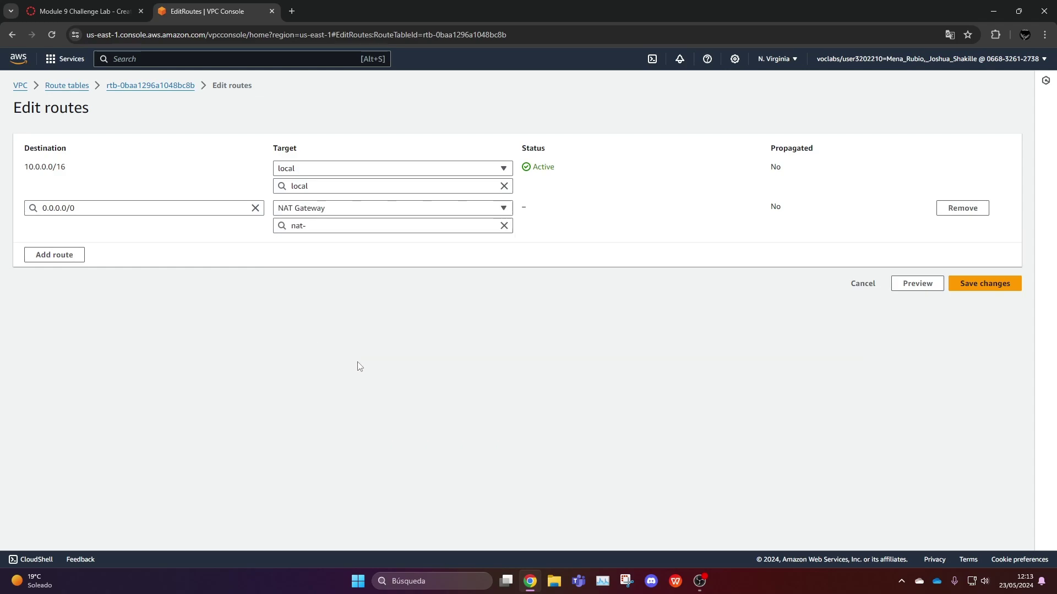
click(355, 226)
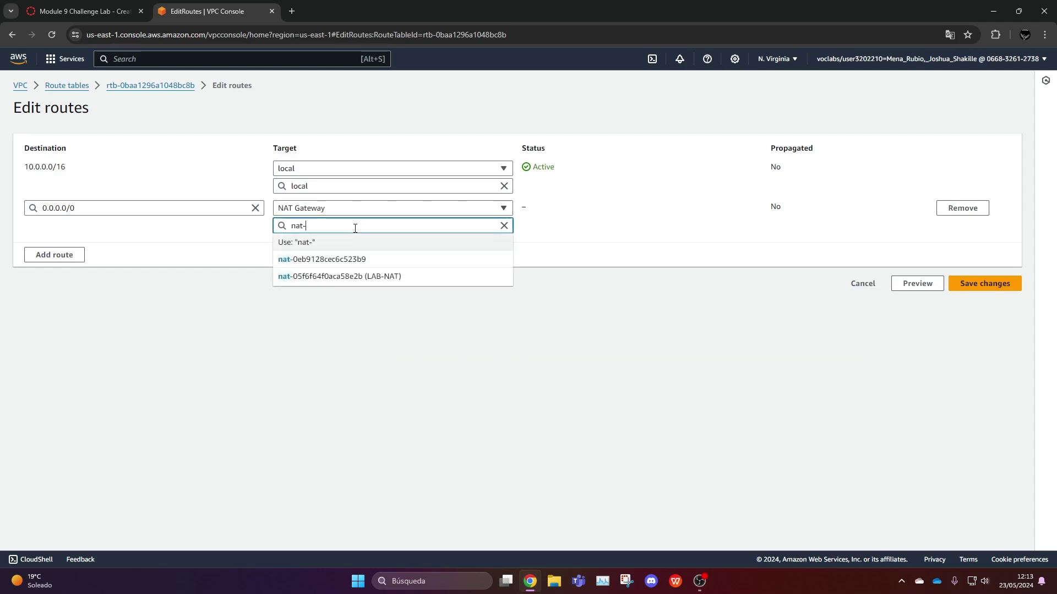
click(401, 280)
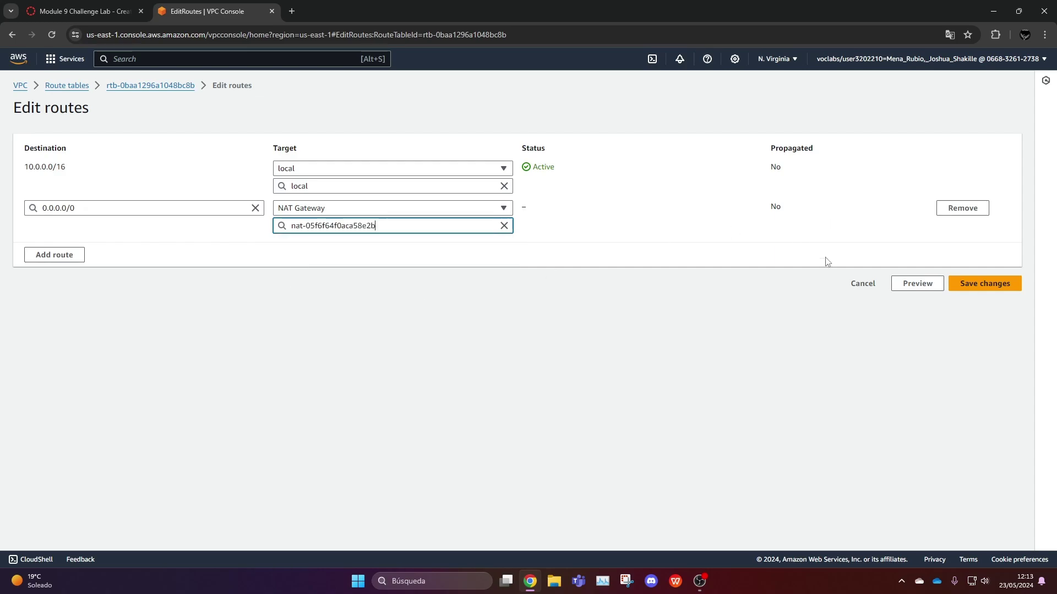
click(991, 286)
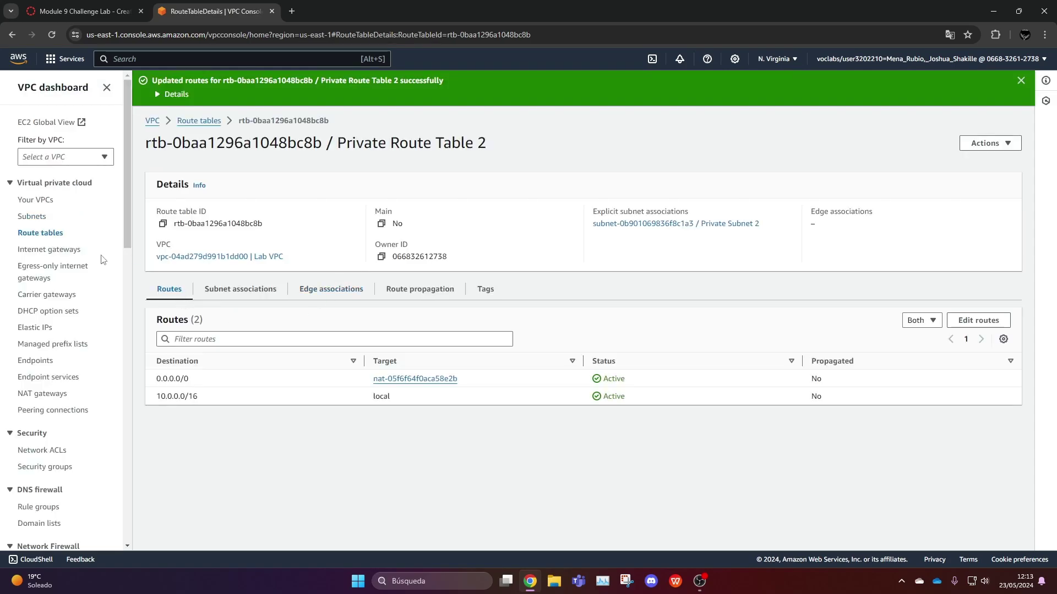
- Find the EC2 service by searching for EC2 and open its list of running instances
click(31, 201)
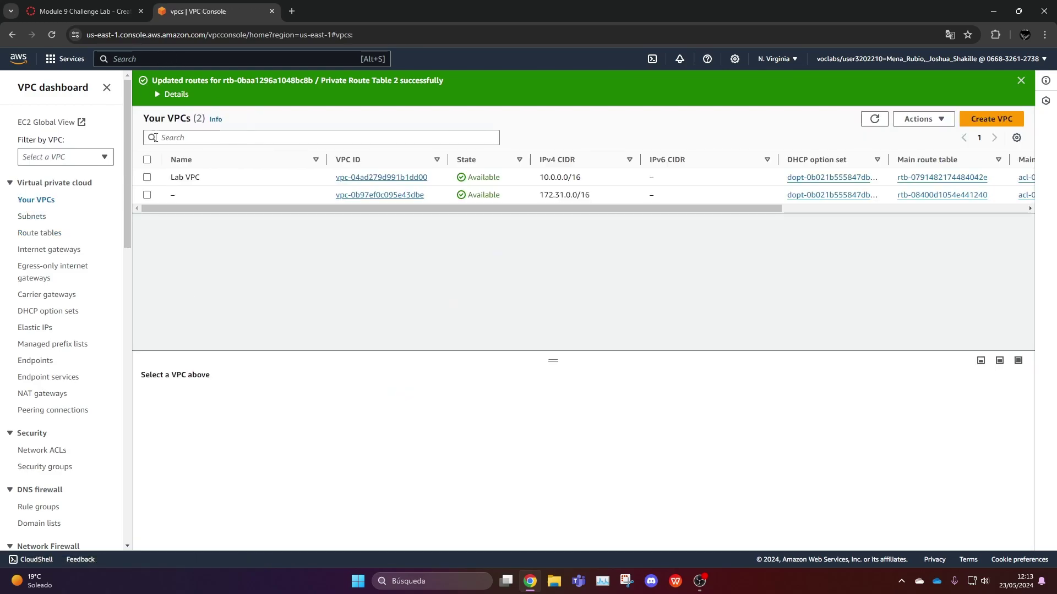
text(E)
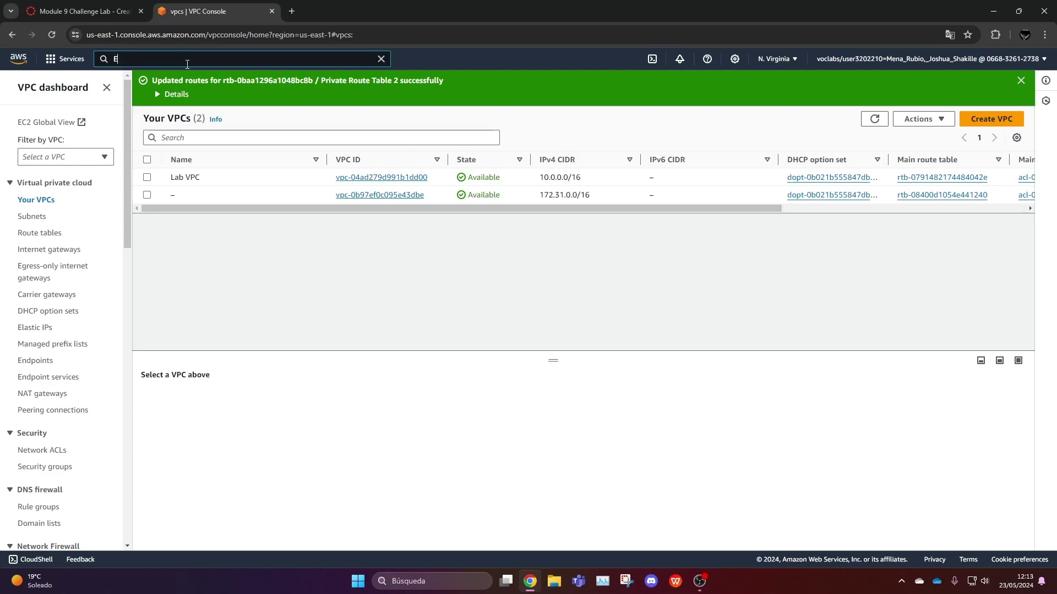
text(C2)
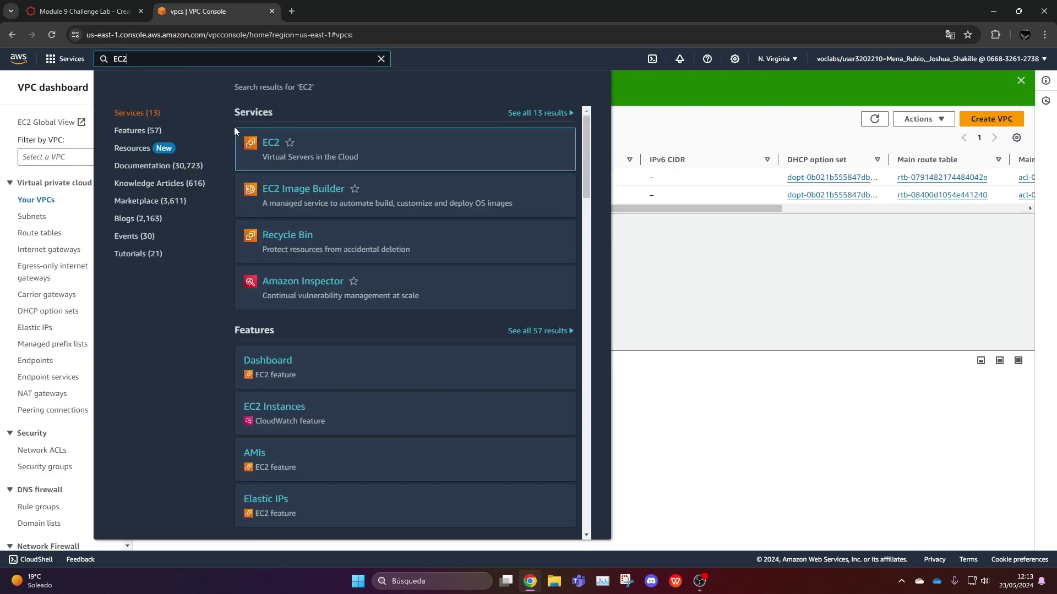
click(275, 143)
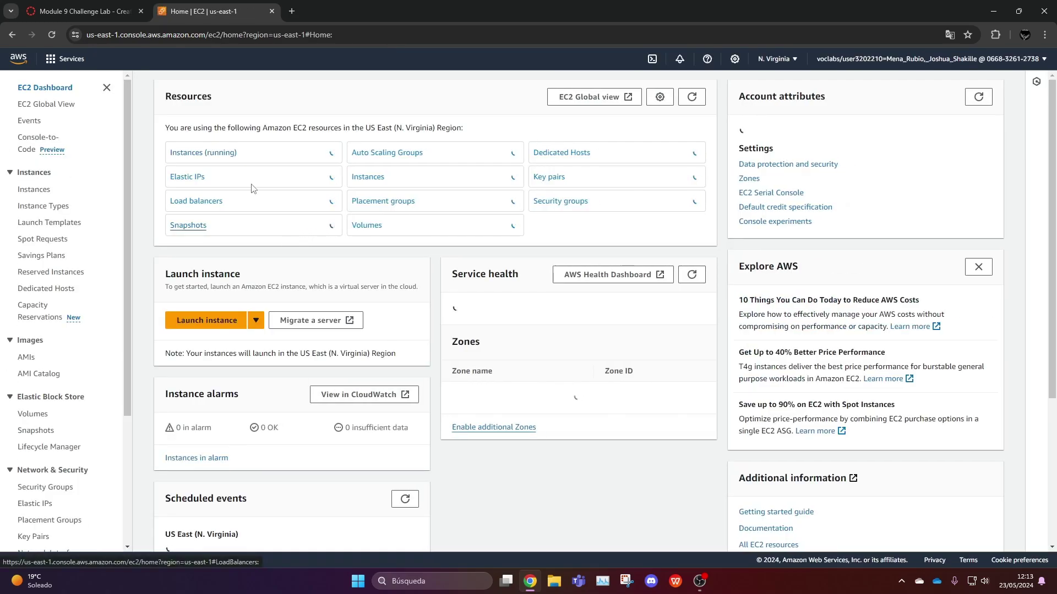
click(235, 156)
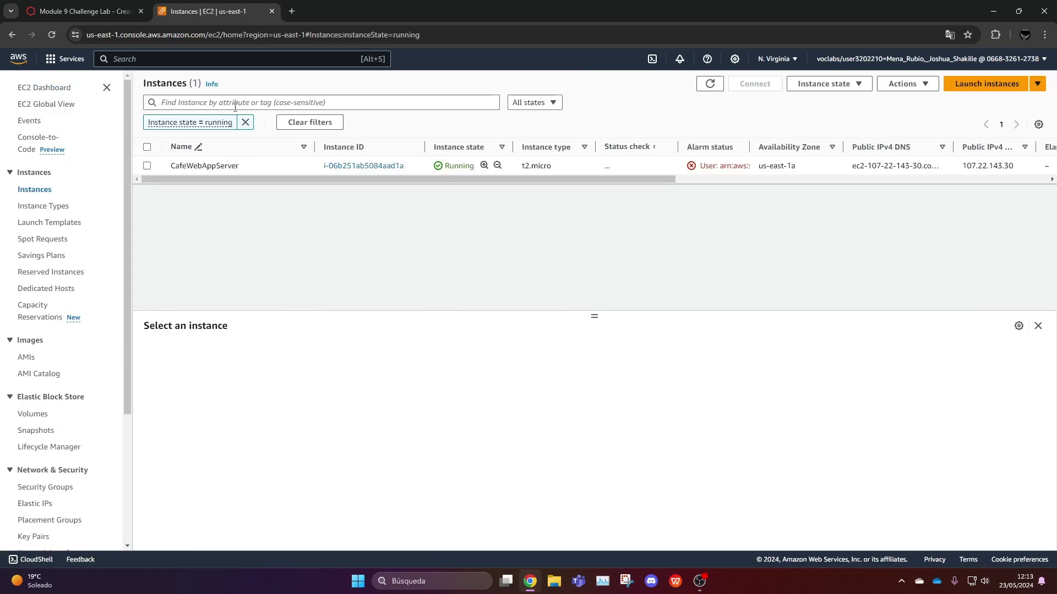
- Begin configuring a new EC2 instance launch and name the instance Bastion Host
click(987, 84)
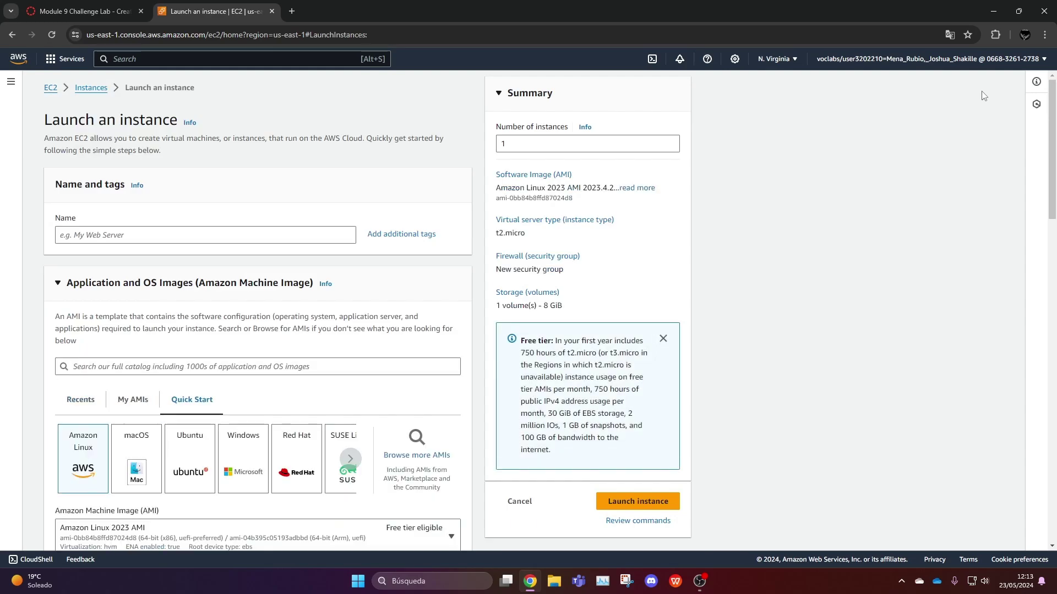
click(150, 236)
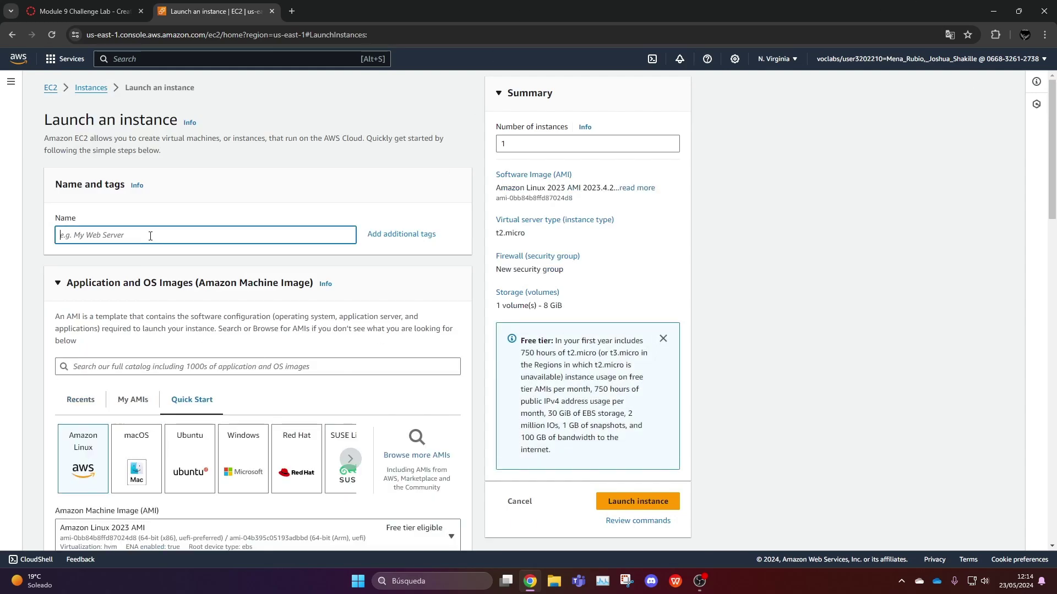
text(Bastion Host)
- Choose vockey as the key pair for logging in to the Bastion Host instance
scroll(166, 297, down, 2)
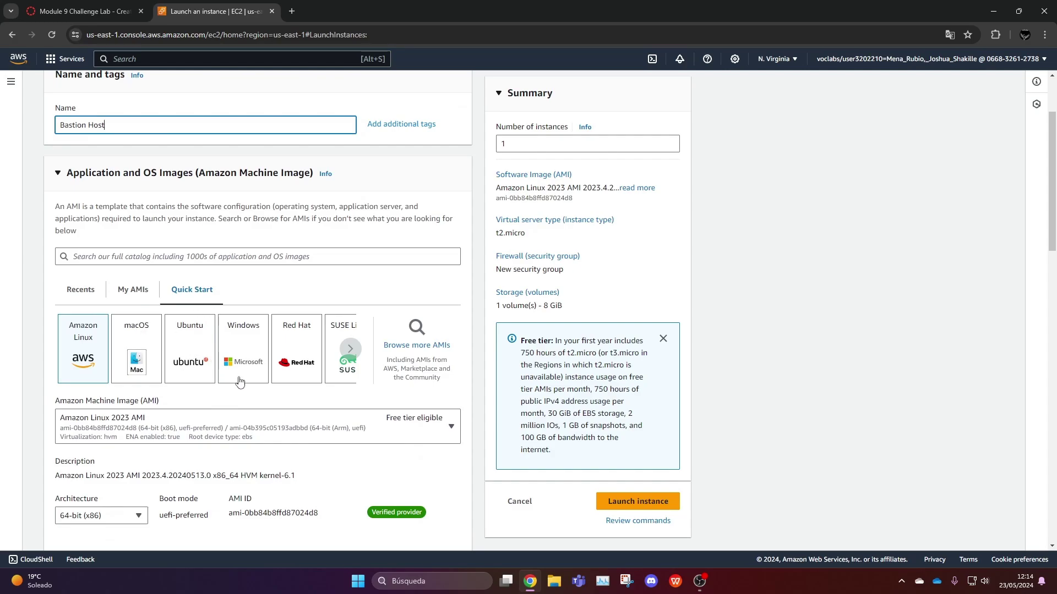
scroll(237, 380, down, 5)
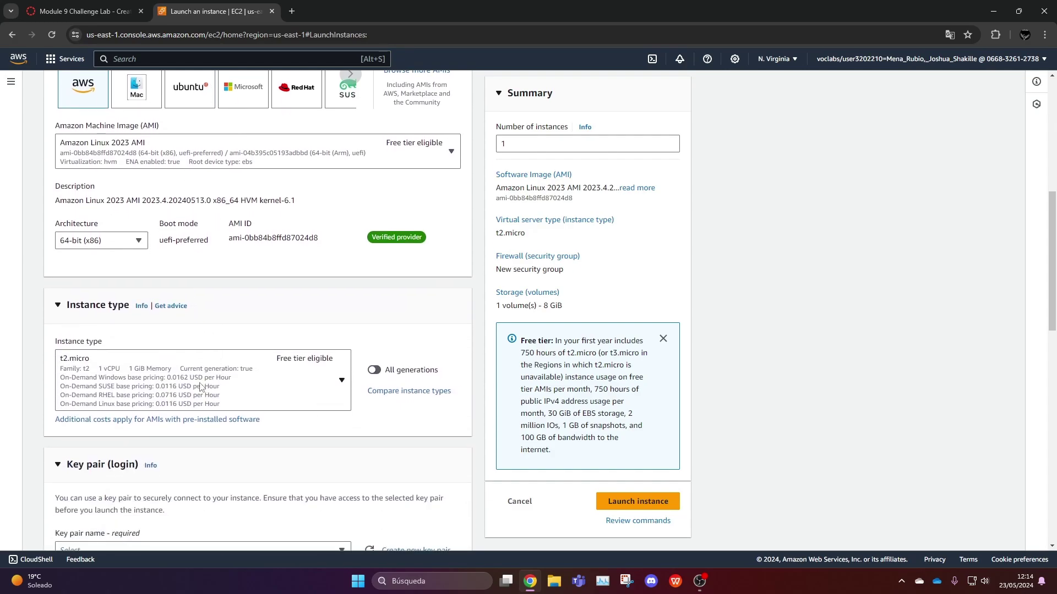
scroll(186, 391, down, 1)
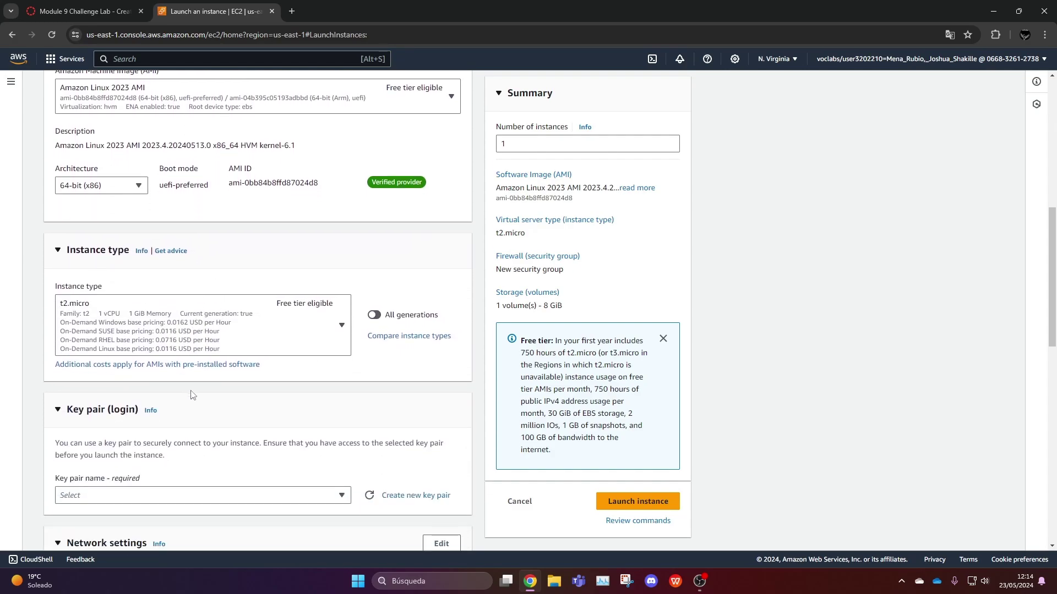
scroll(193, 394, down, 3)
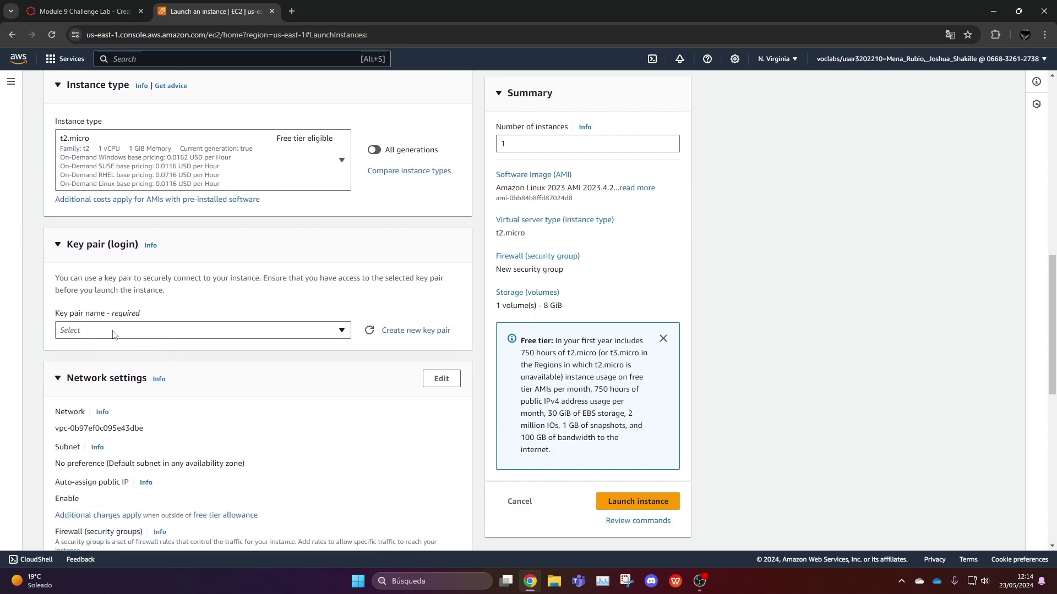
click(114, 330)
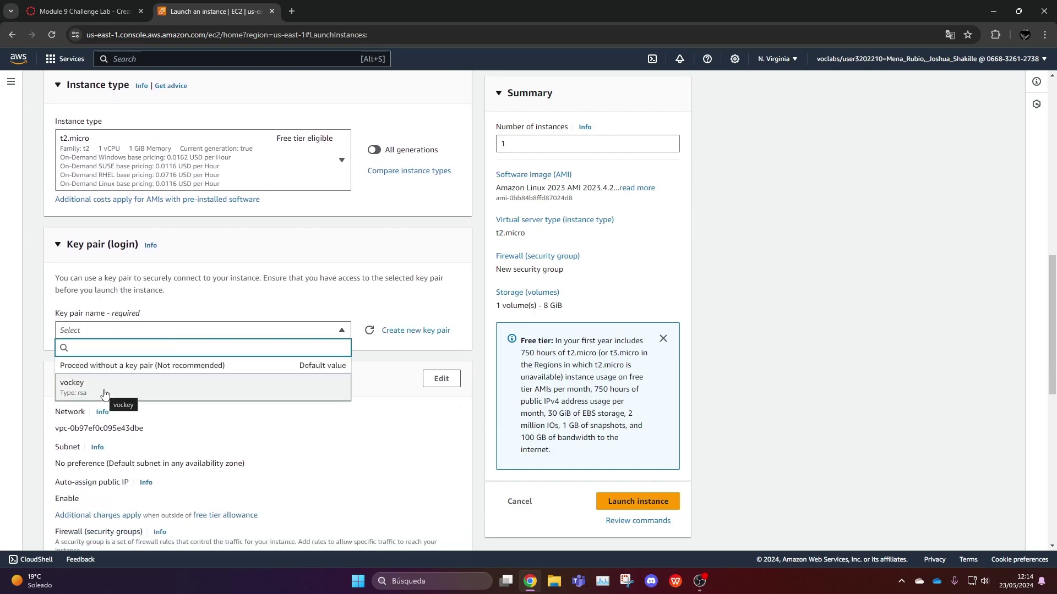
click(102, 392)
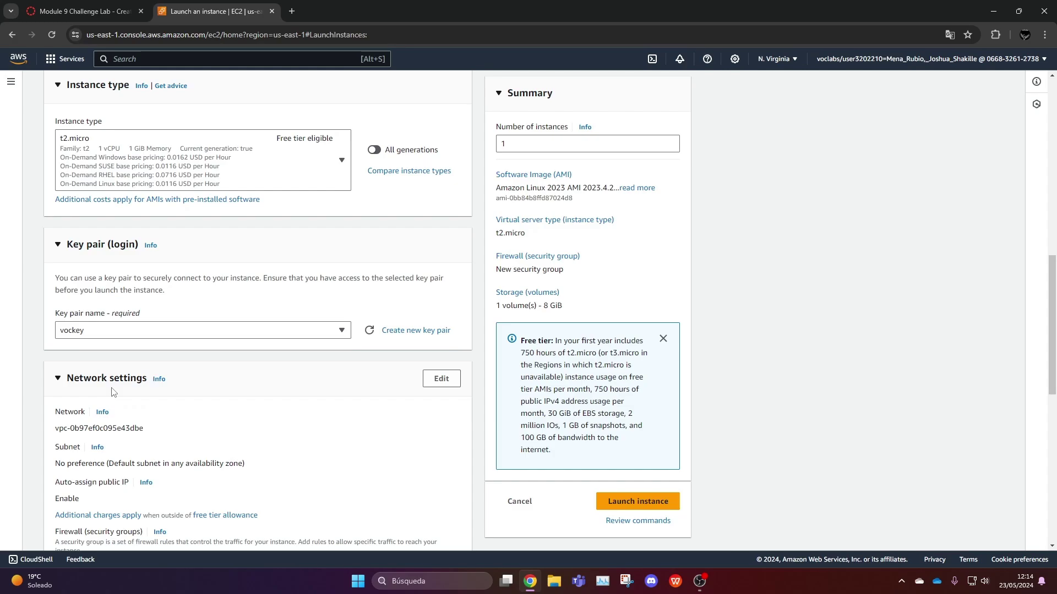
- Edit the instance's network settings to use Lab VPC and Public Subnet 1
scroll(151, 386, down, 3)
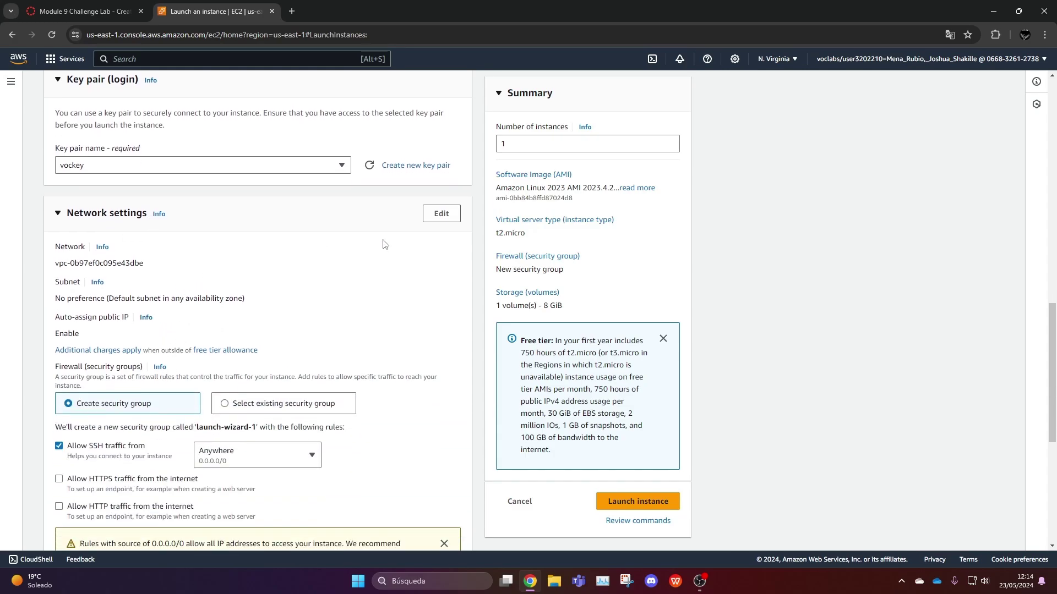
click(441, 215)
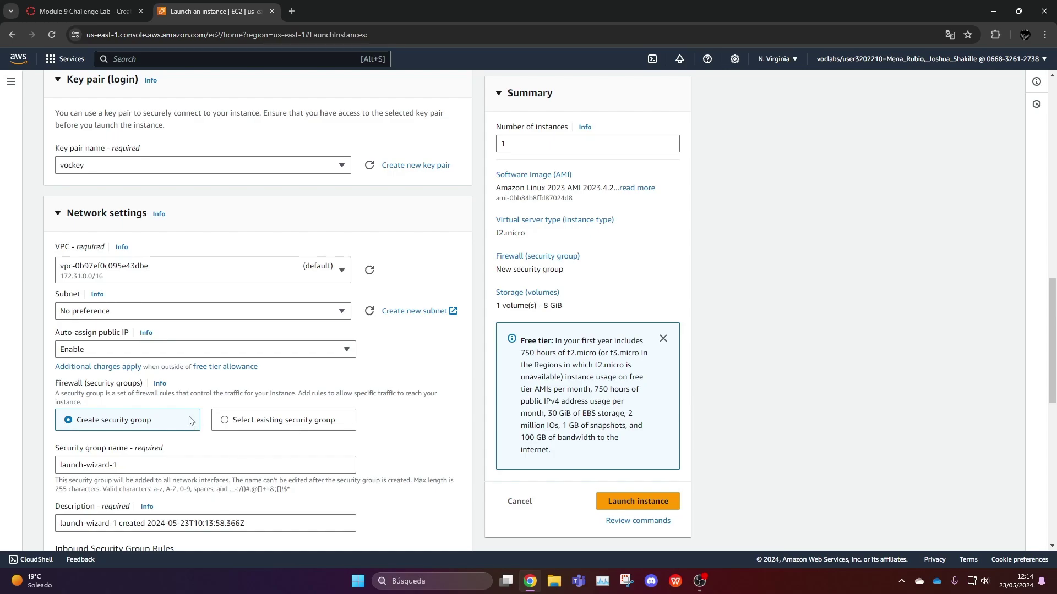
click(263, 278)
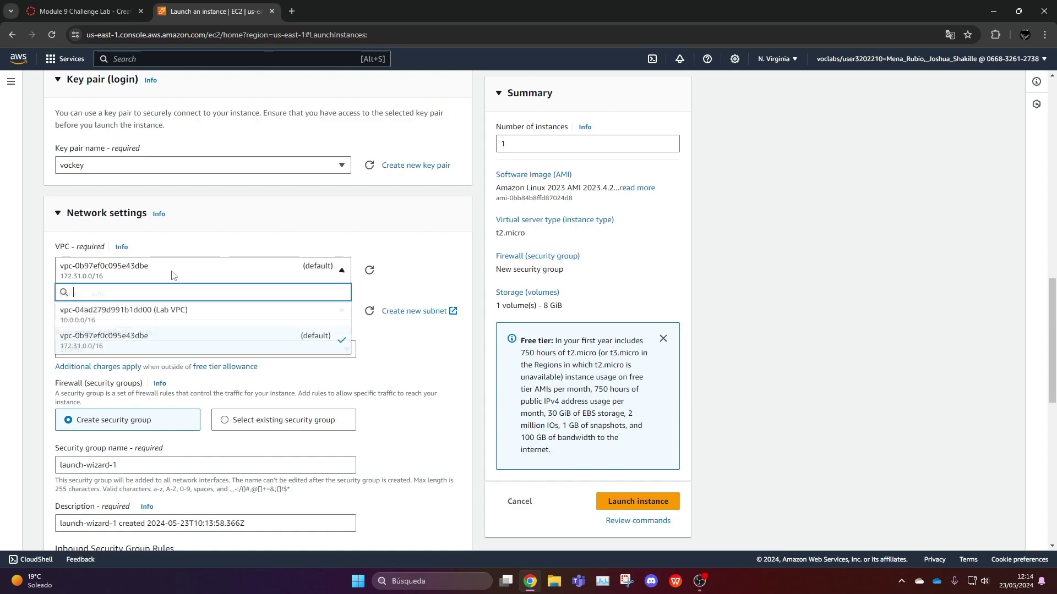
click(190, 317)
click(183, 324)
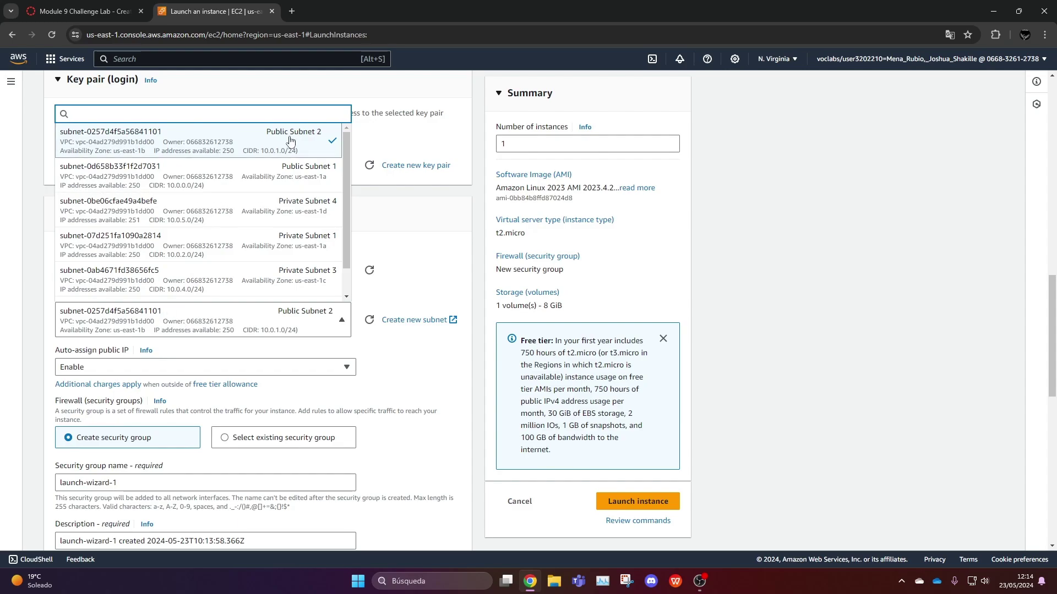
click(288, 174)
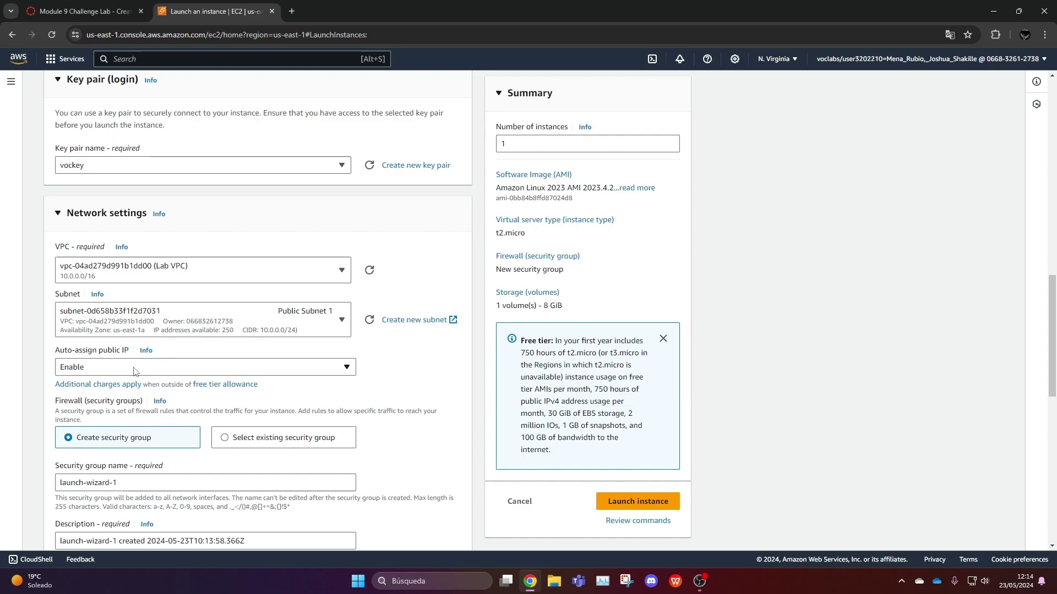
- Name the instance's new security group Bastion-Host-SG
scroll(102, 251, down, 2)
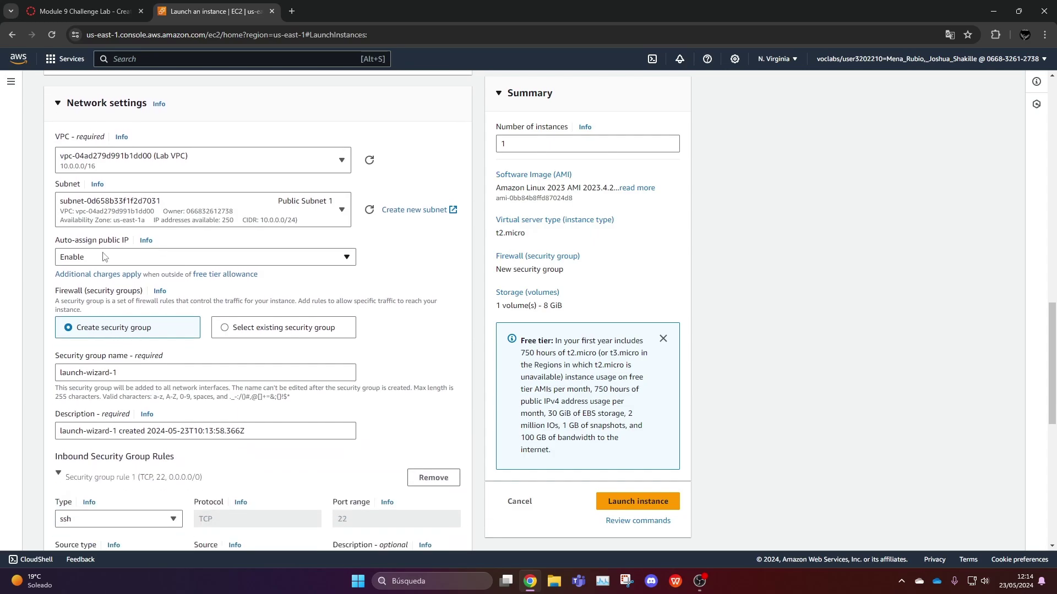
scroll(104, 257, down, 1)
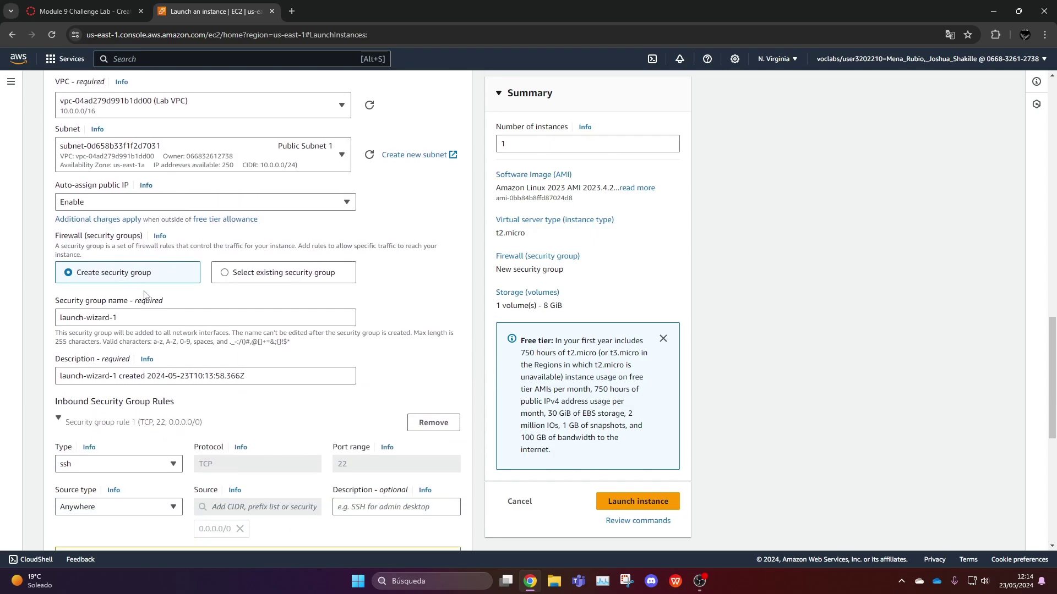
drag(140, 320, 50, 313)
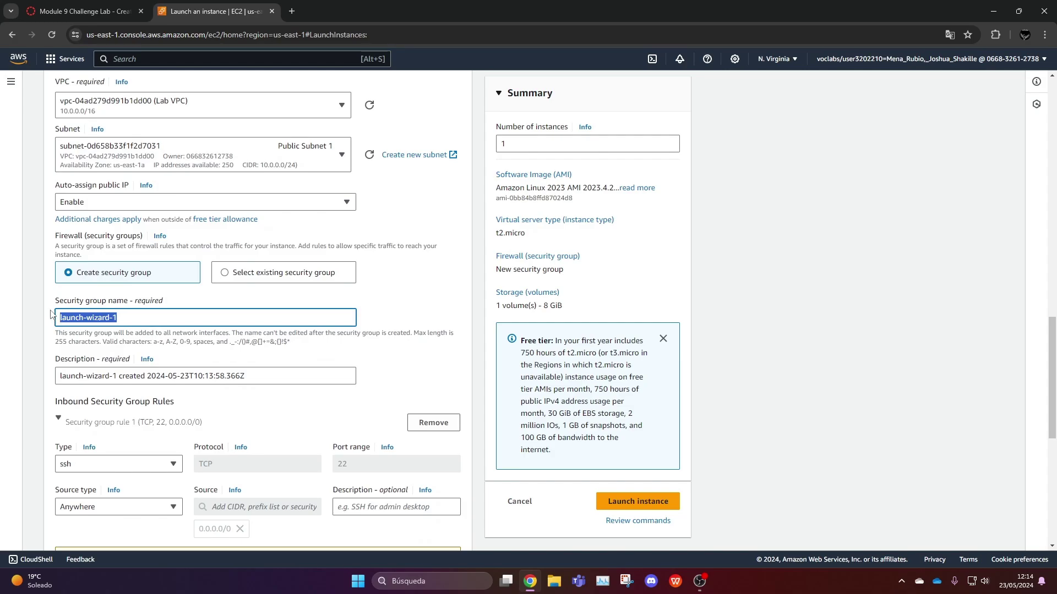
text(Bastion-Host-SG)
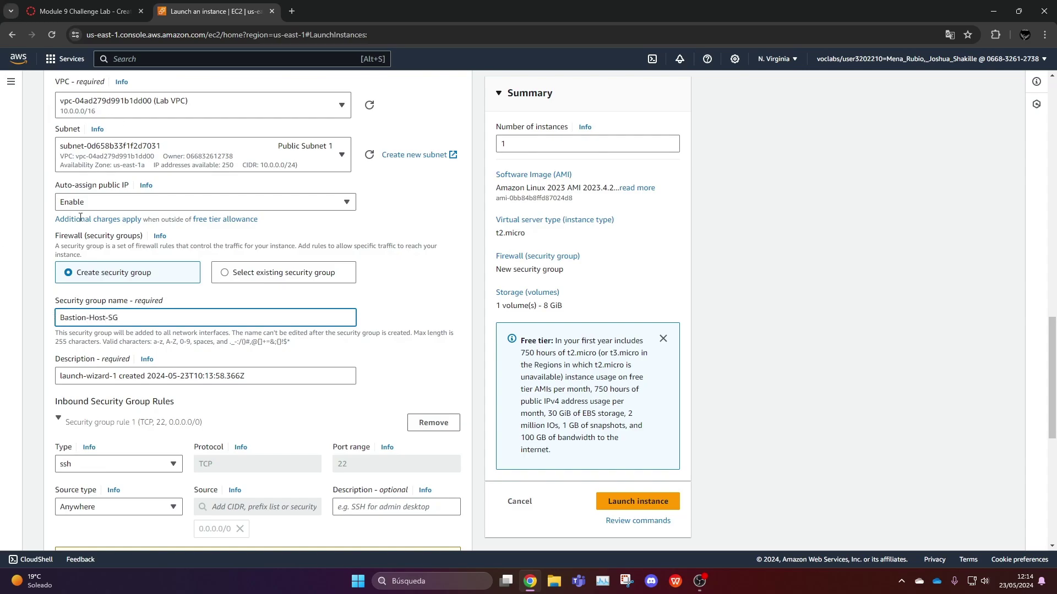
- Replace the new security group's description with Only Allow SSH
scroll(80, 218, down, 1)
key(Tab)
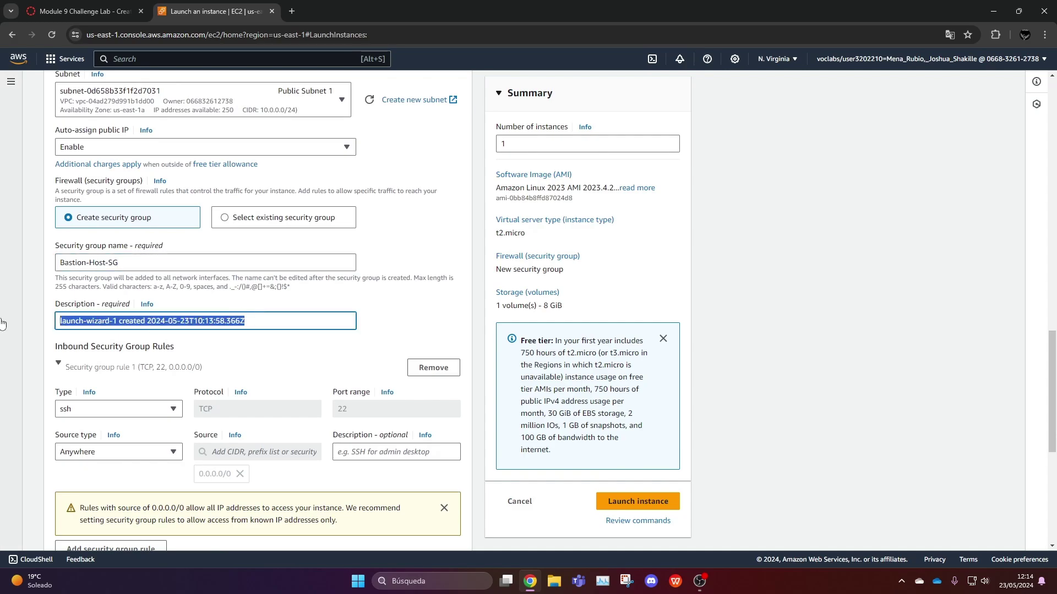
key(BackSpace)
text(O)
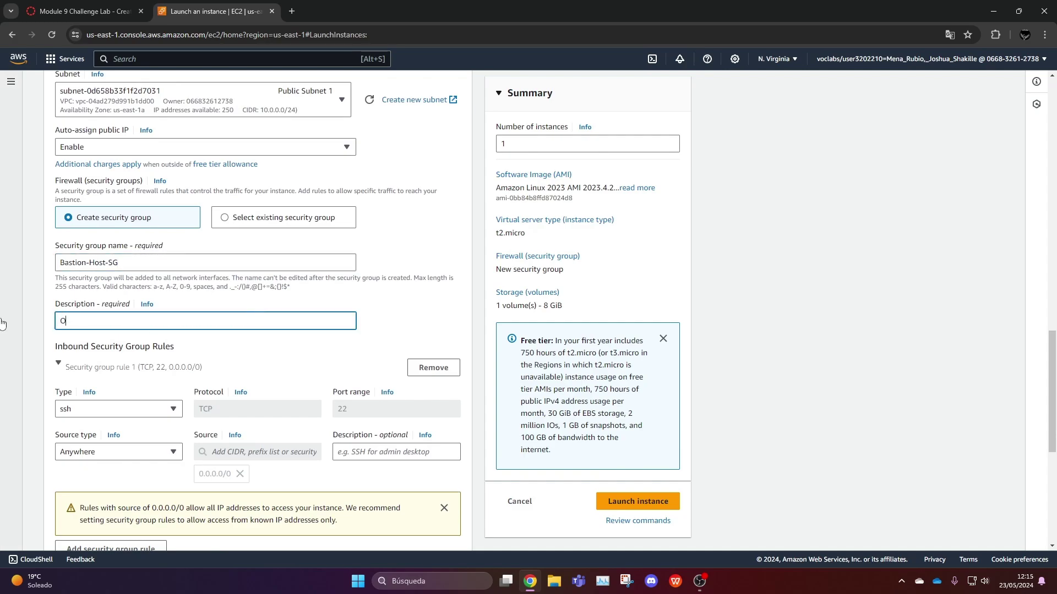
text(nly Allo)
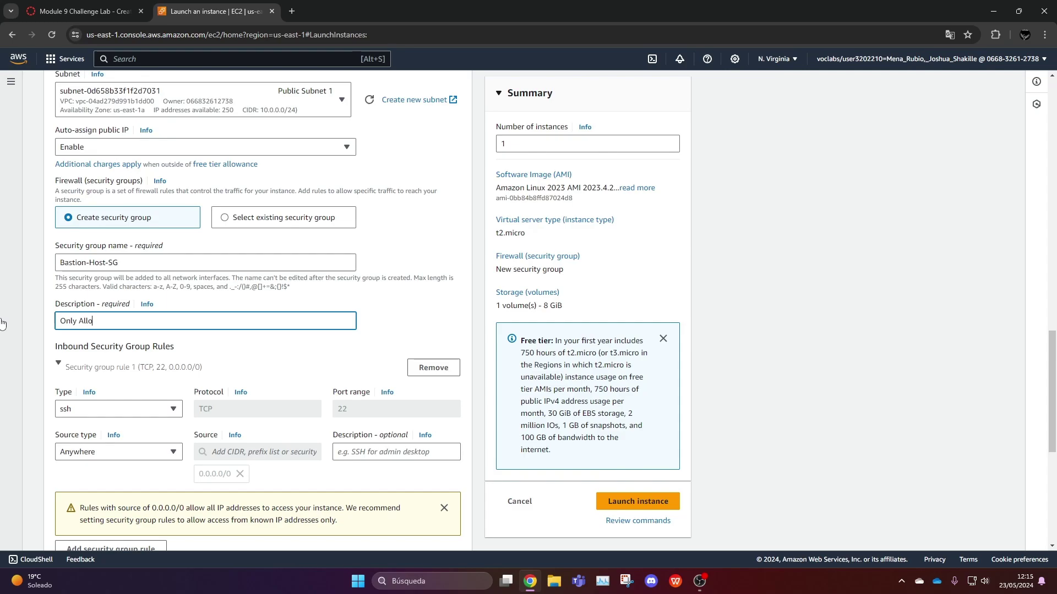
text(w SSH)
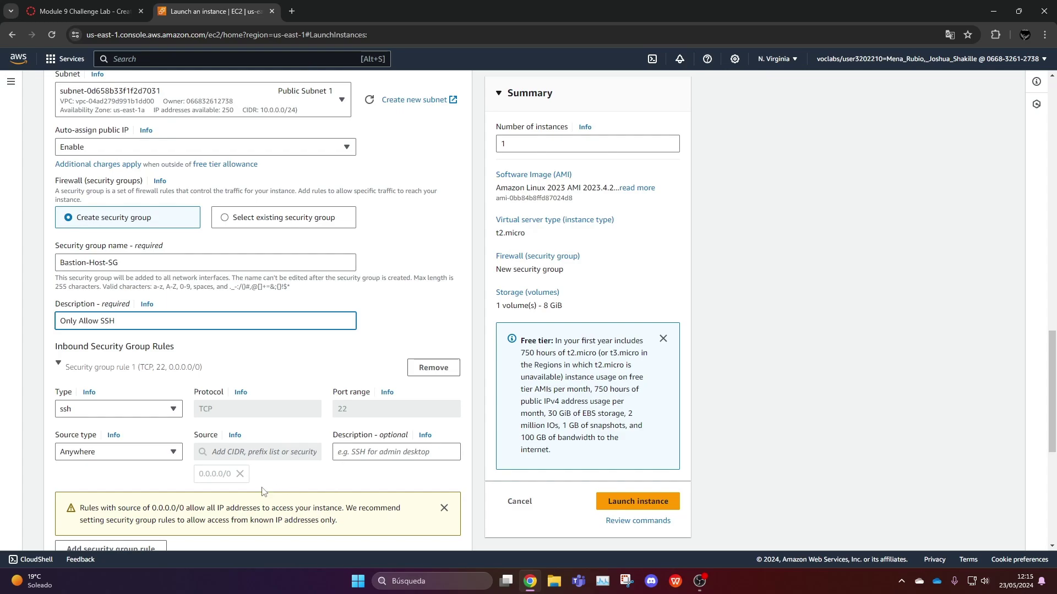
- Restrict the security group's inbound SSH rule to the My IP source type
scroll(220, 385, down, 3)
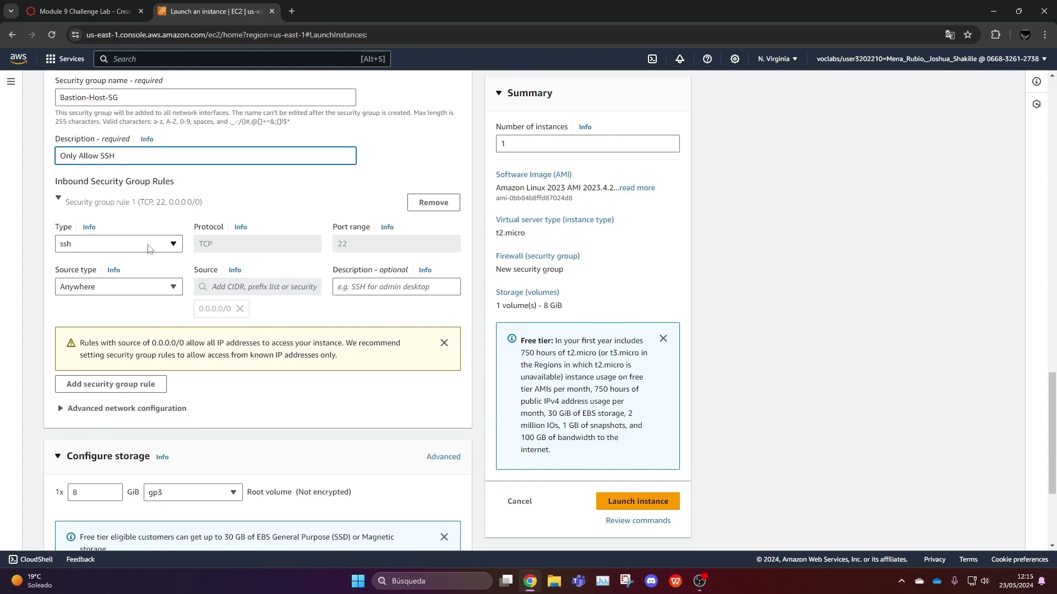
click(100, 244)
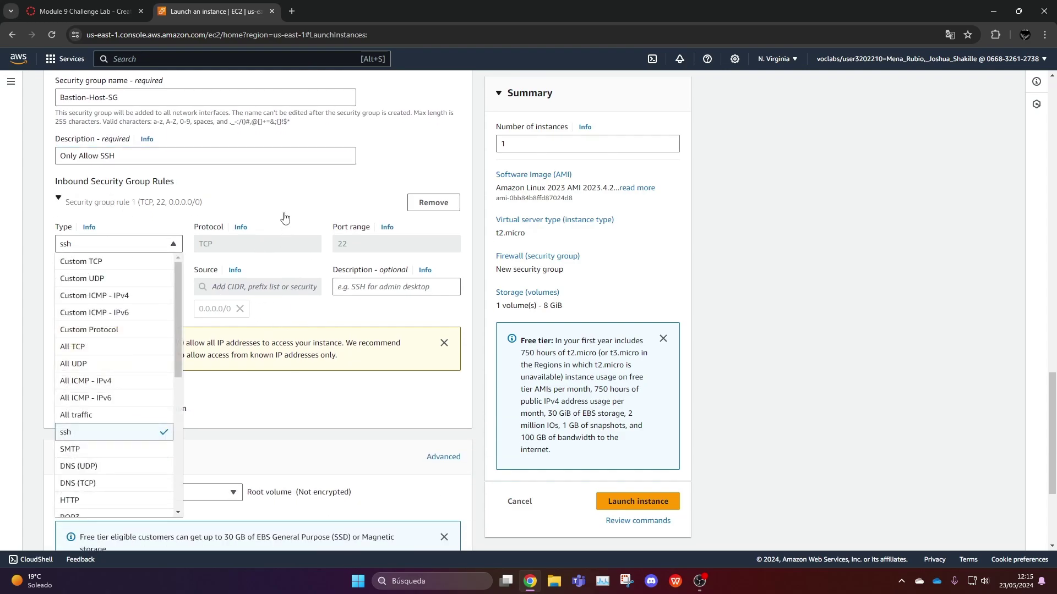
click(351, 205)
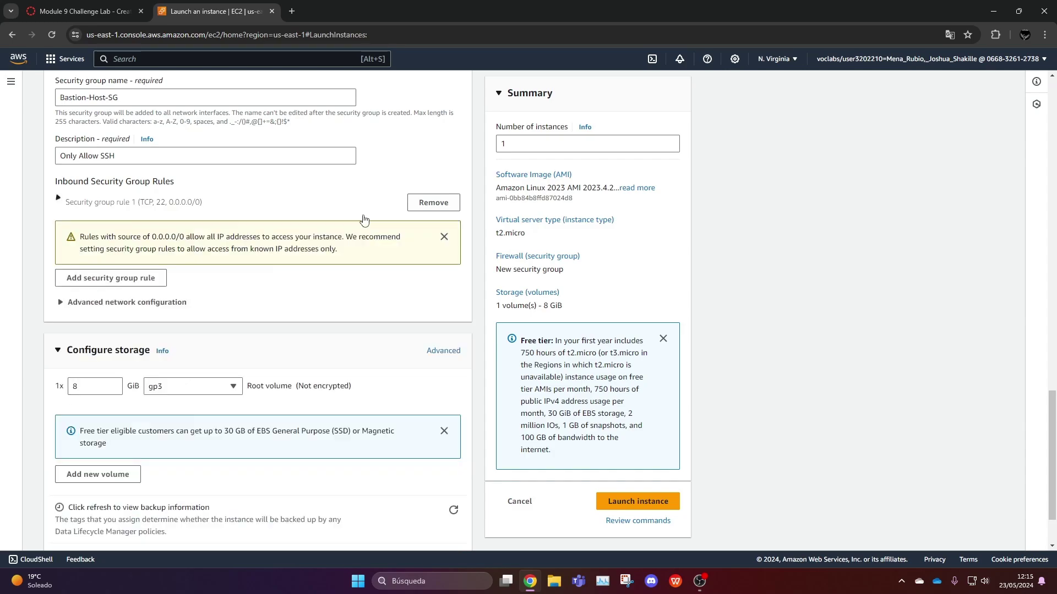
click(60, 201)
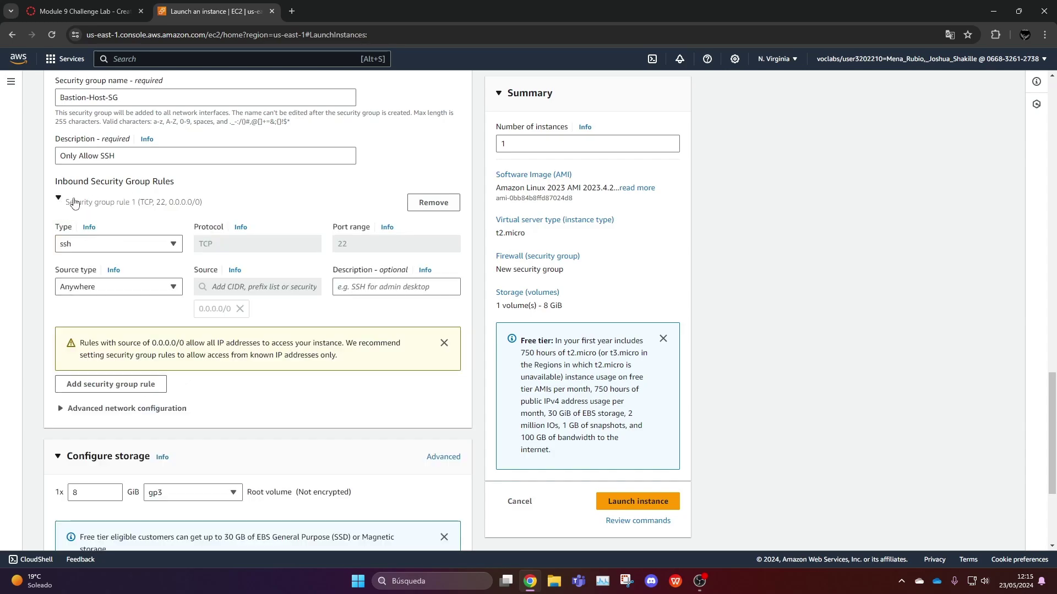
click(123, 288)
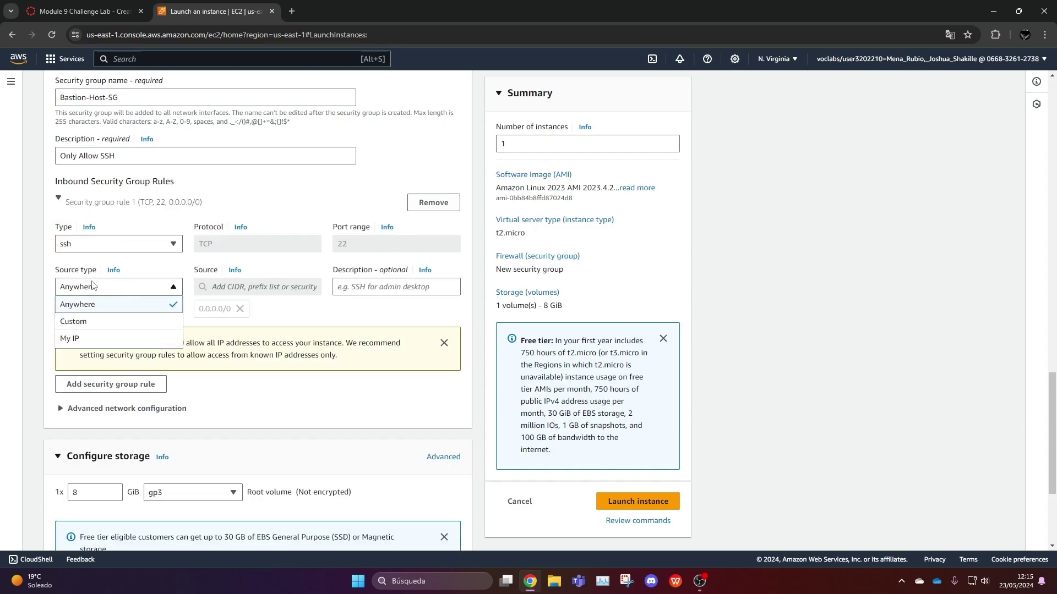
click(80, 341)
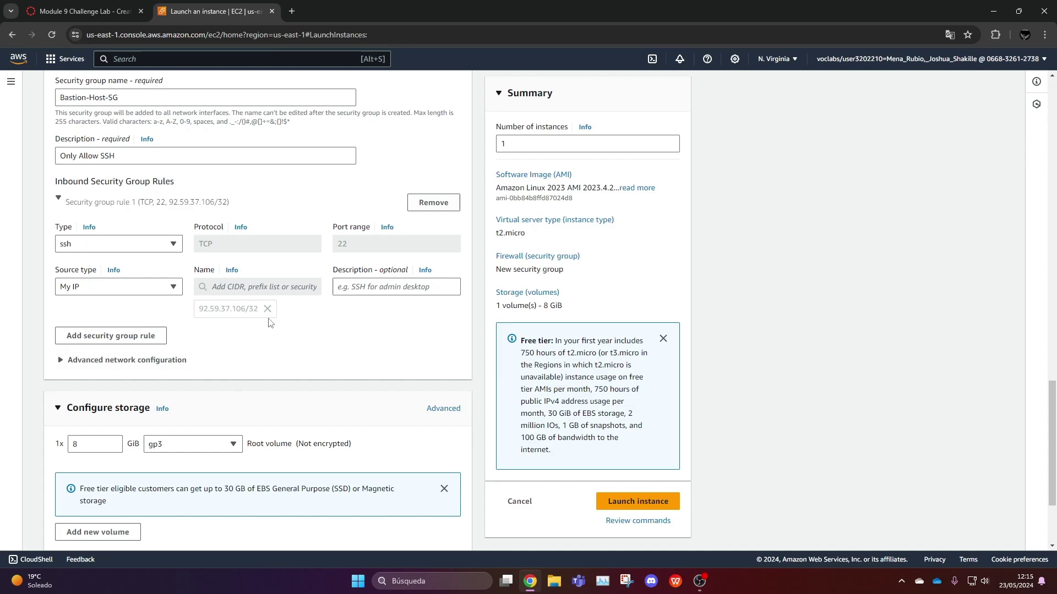
- Review the inbound rule and storage settings, and launch the Bastion Host instance
scroll(337, 291, down, 1)
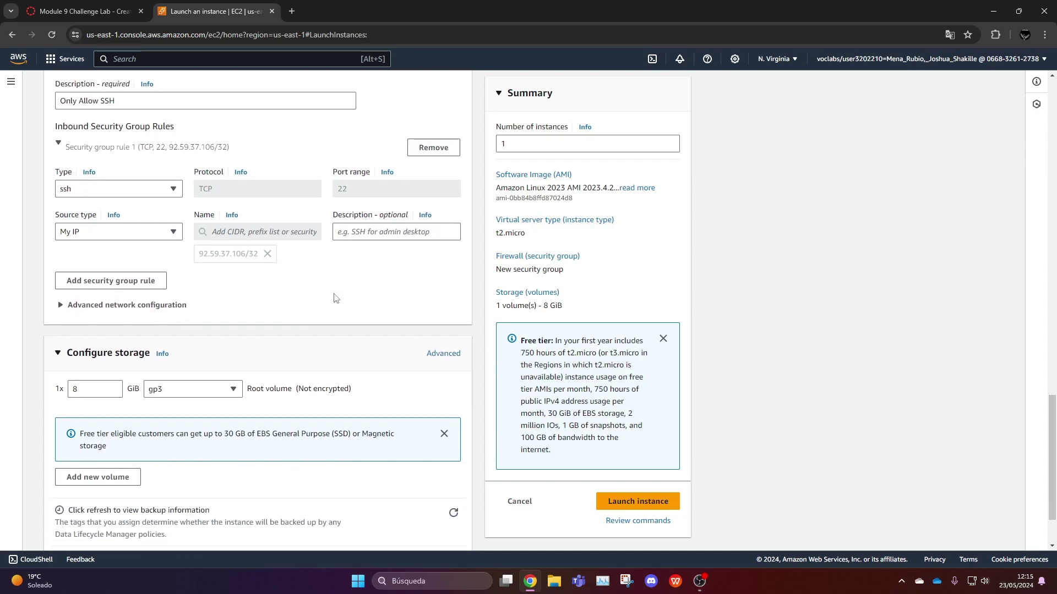
scroll(335, 300, down, 1)
scroll(337, 305, up, 2)
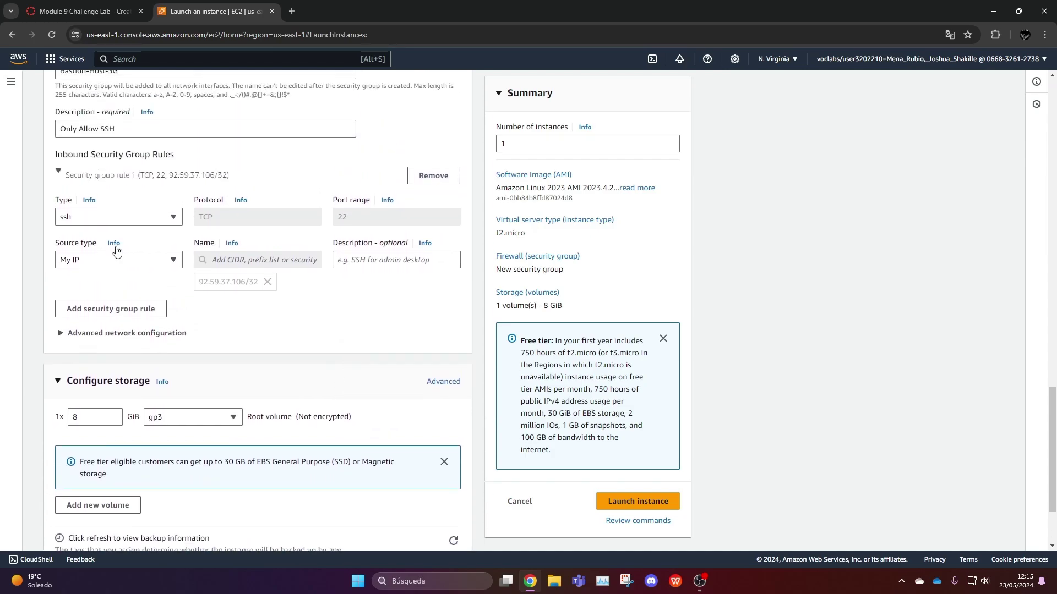
scroll(294, 313, down, 2)
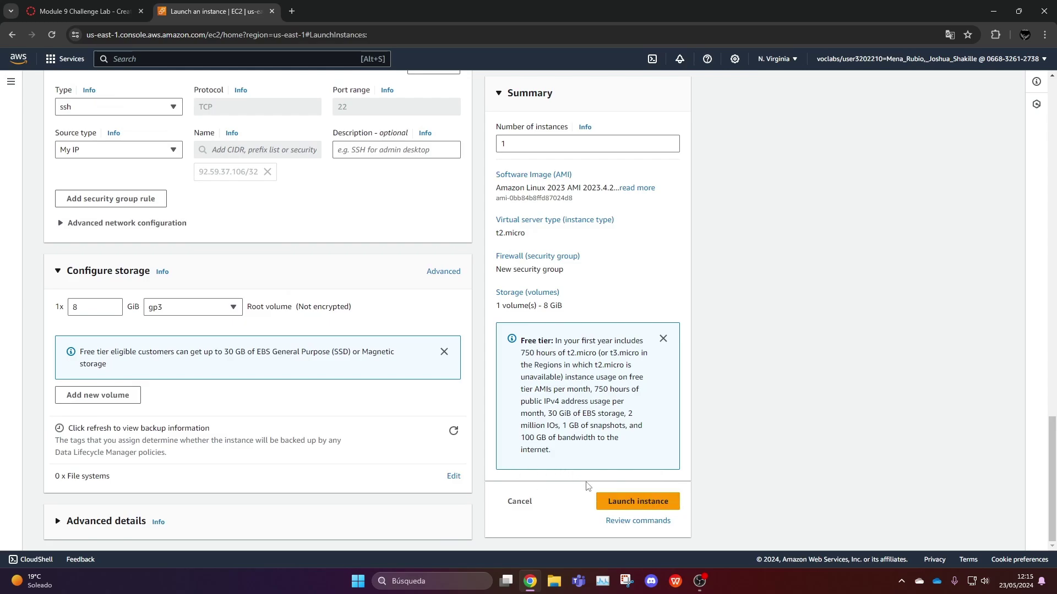
click(624, 503)
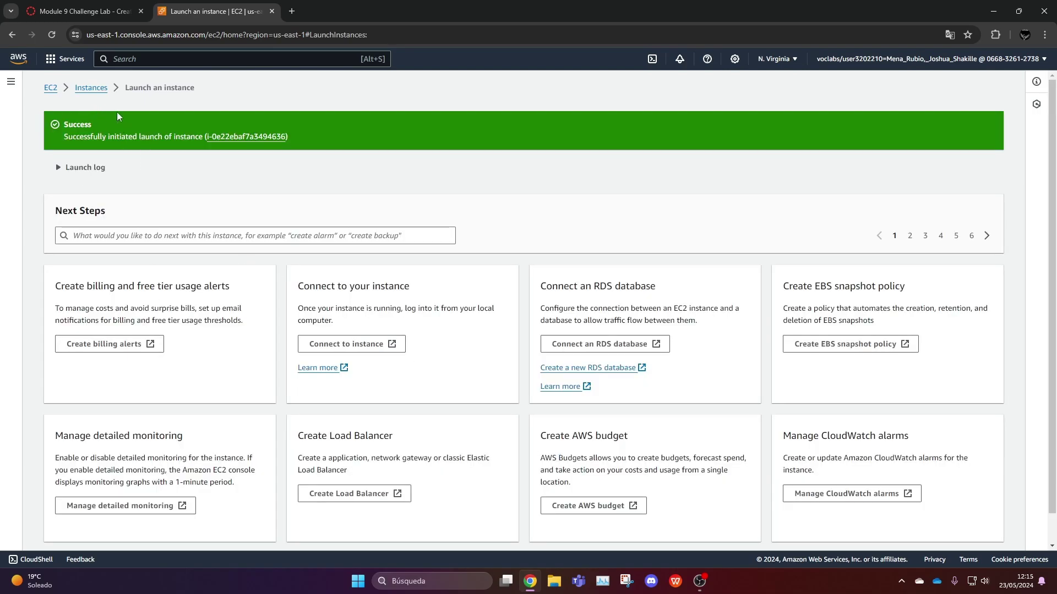
- Start a new EC2 launch template named Lab-Launch-template with Auto Scaling guidance enabled
click(91, 87)
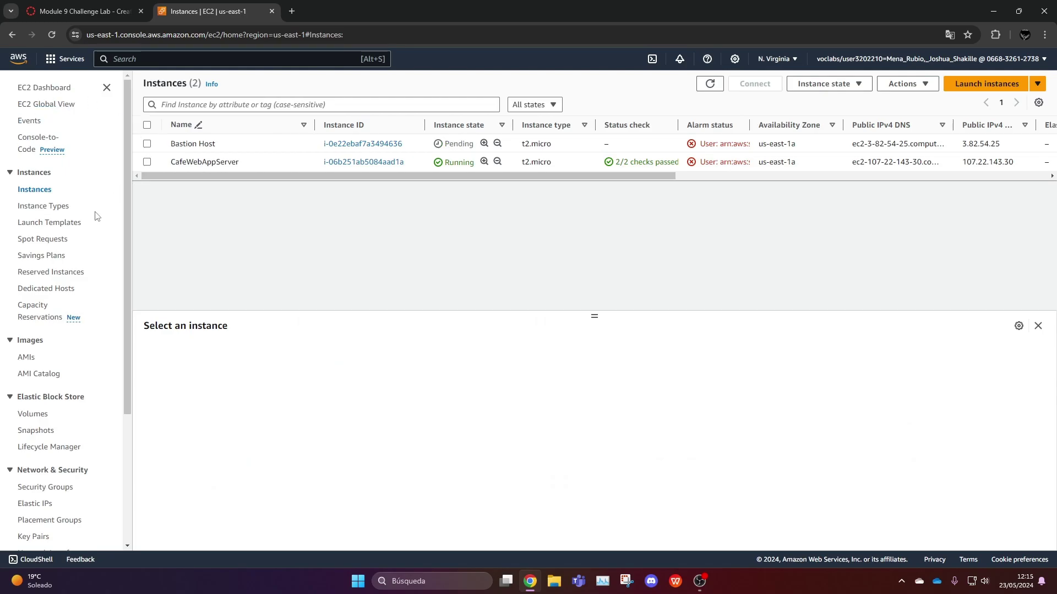
click(67, 227)
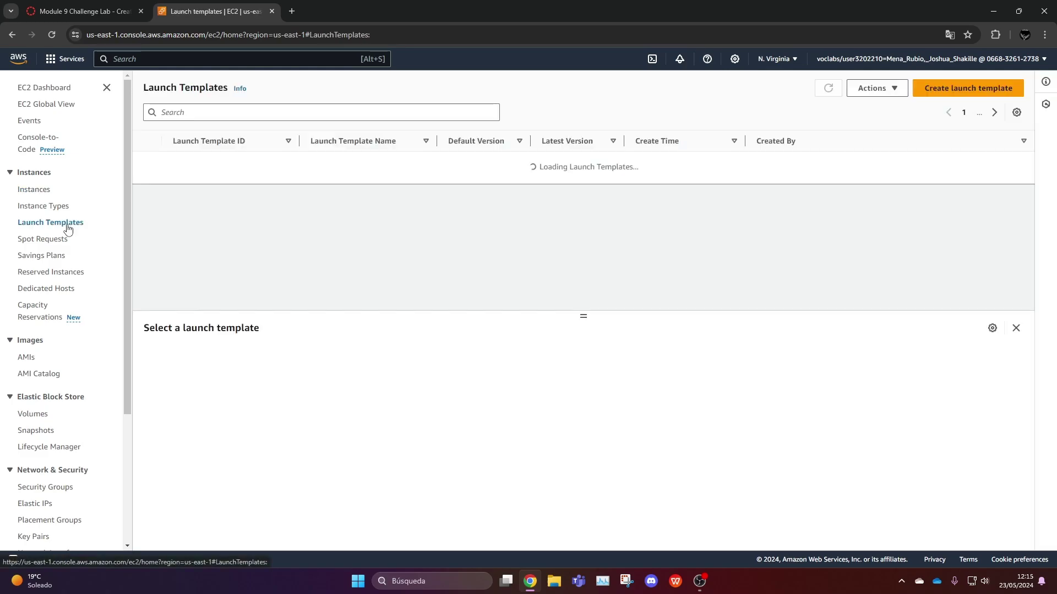
click(706, 306)
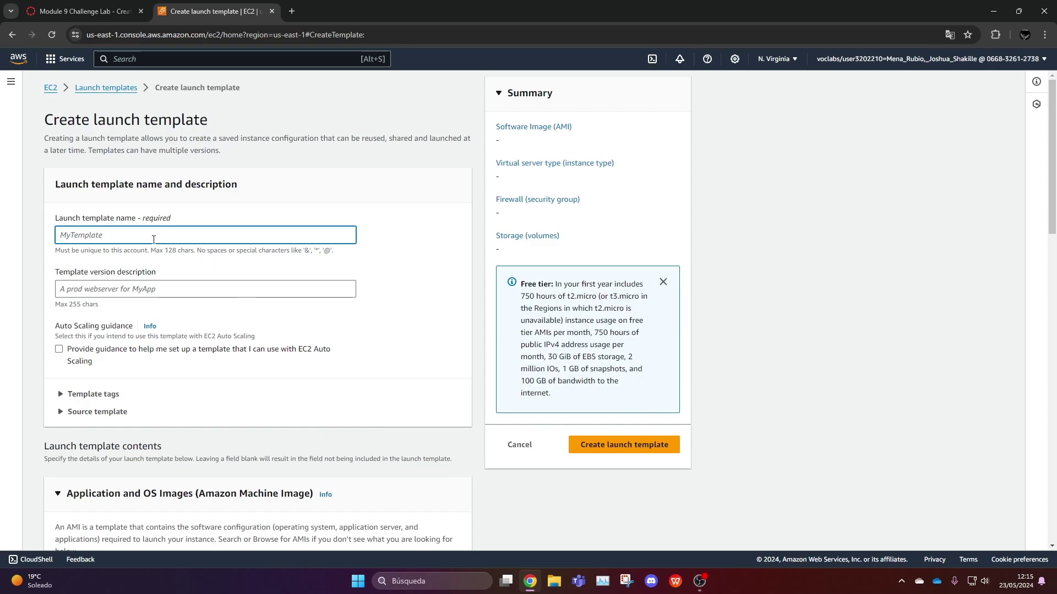
text(Lab-Launch-template)
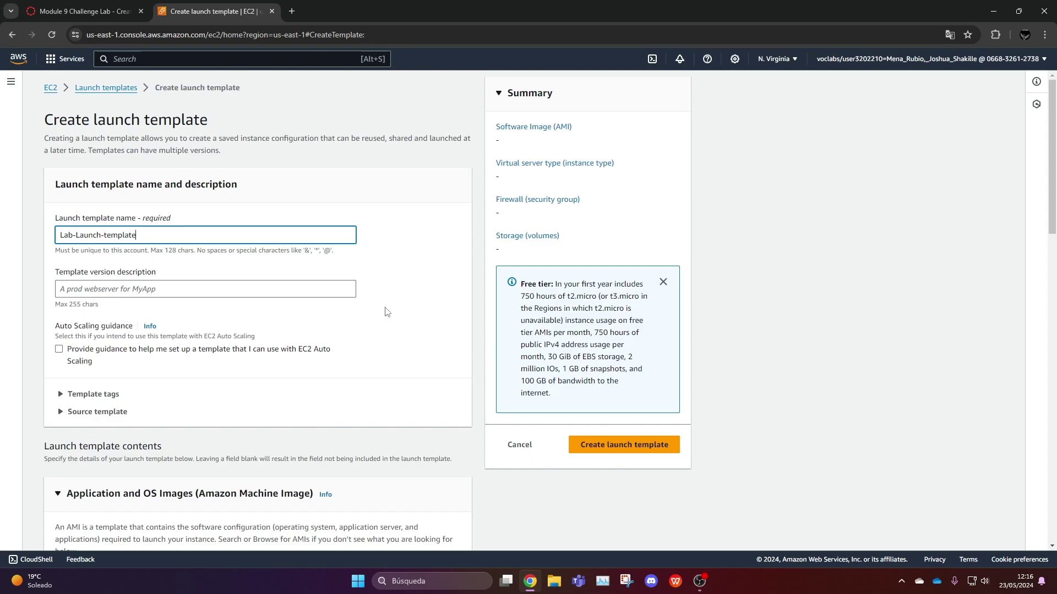
click(59, 351)
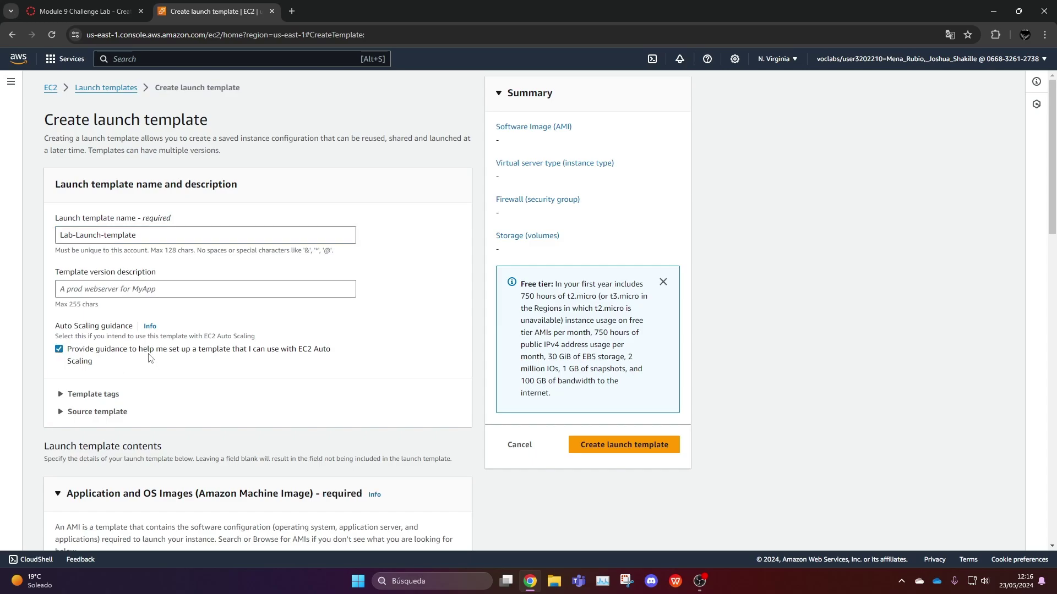
- Use the self-owned Cafe WebServer Image as the launch template's AMI
scroll(330, 311, down, 5)
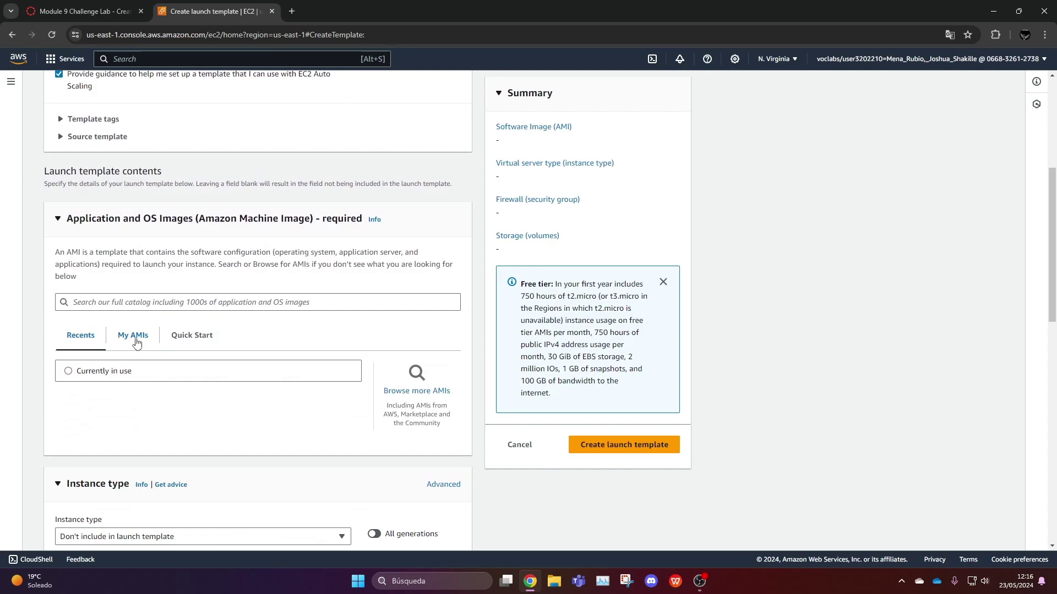
click(132, 337)
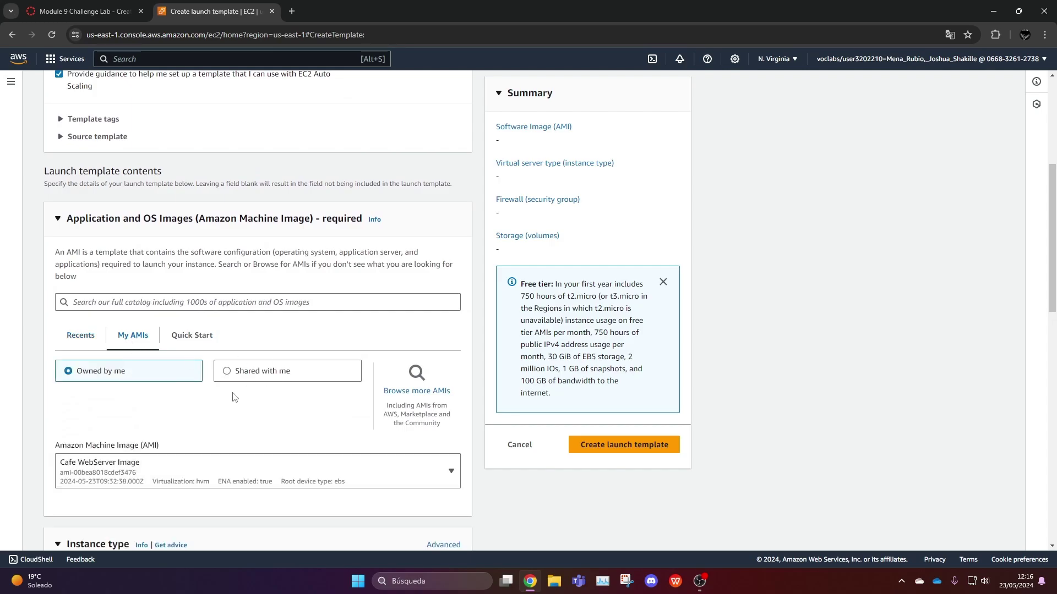
scroll(231, 397, down, 2)
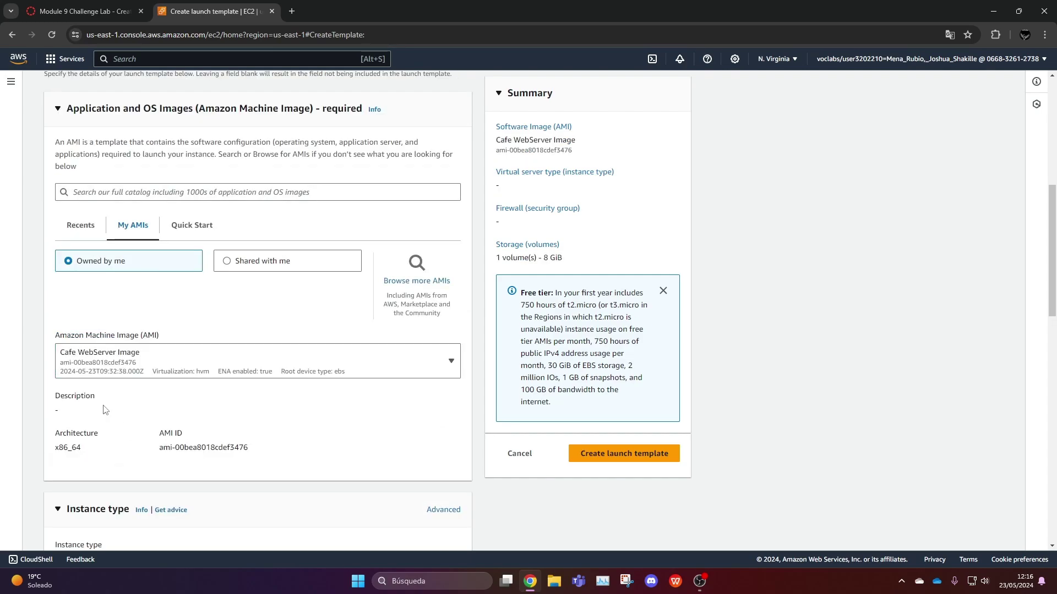
click(141, 374)
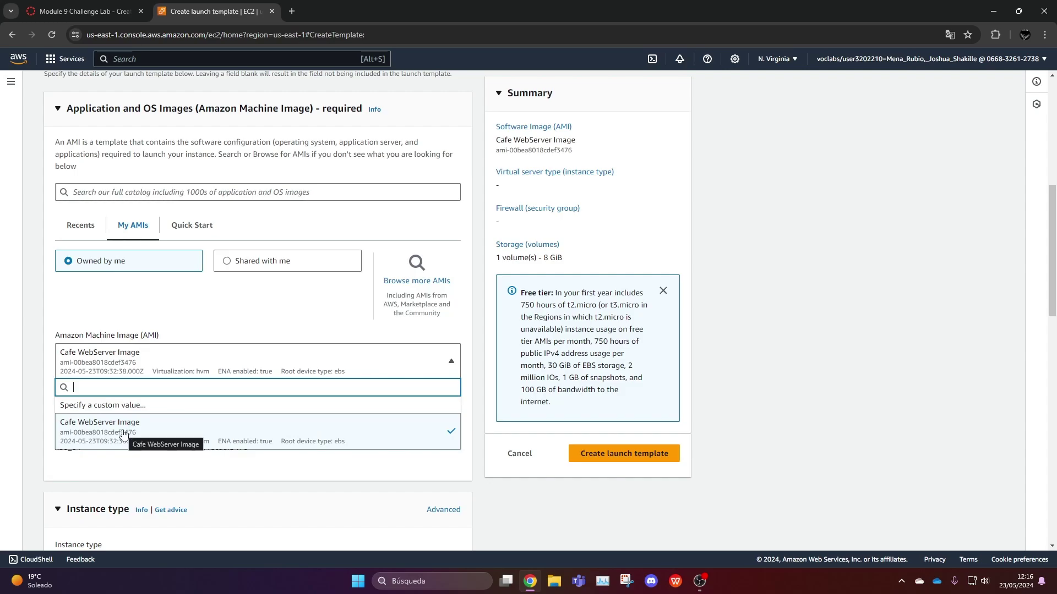
click(272, 302)
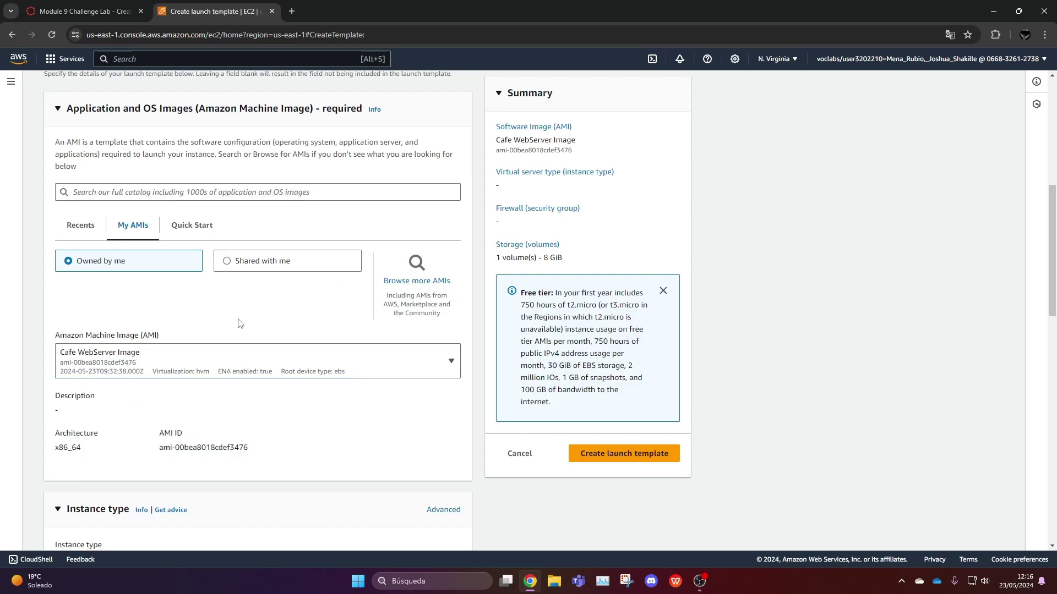
- Set the launch template's instance type to t2.micro
scroll(240, 316, down, 4)
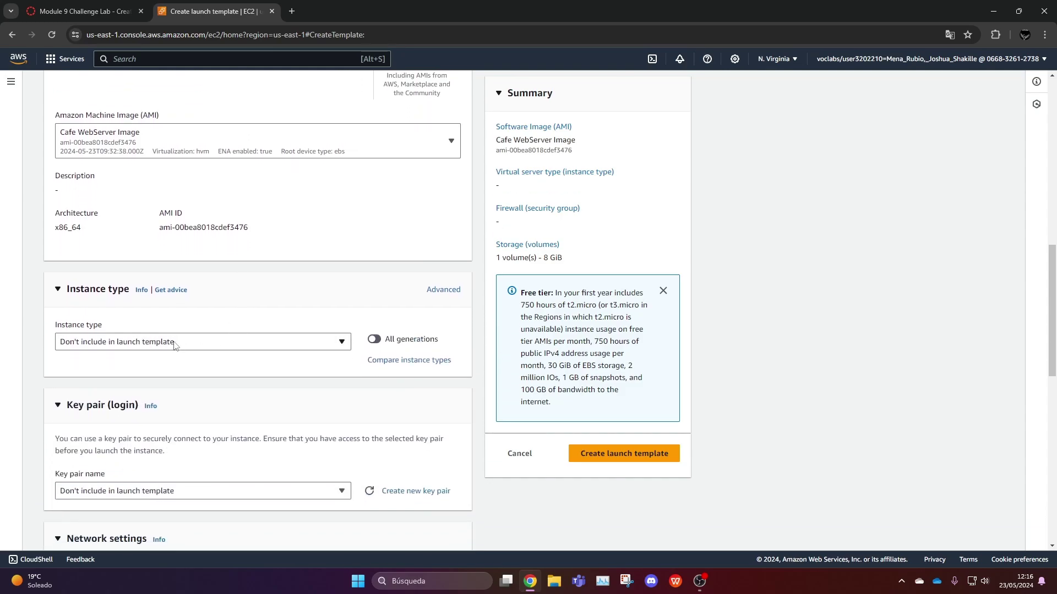
click(174, 343)
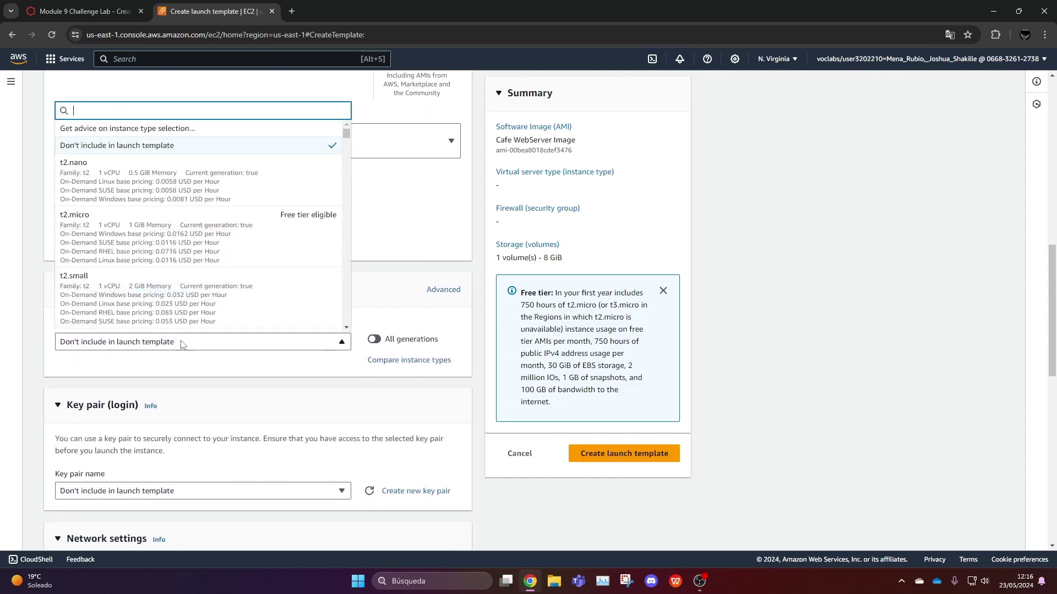
click(123, 237)
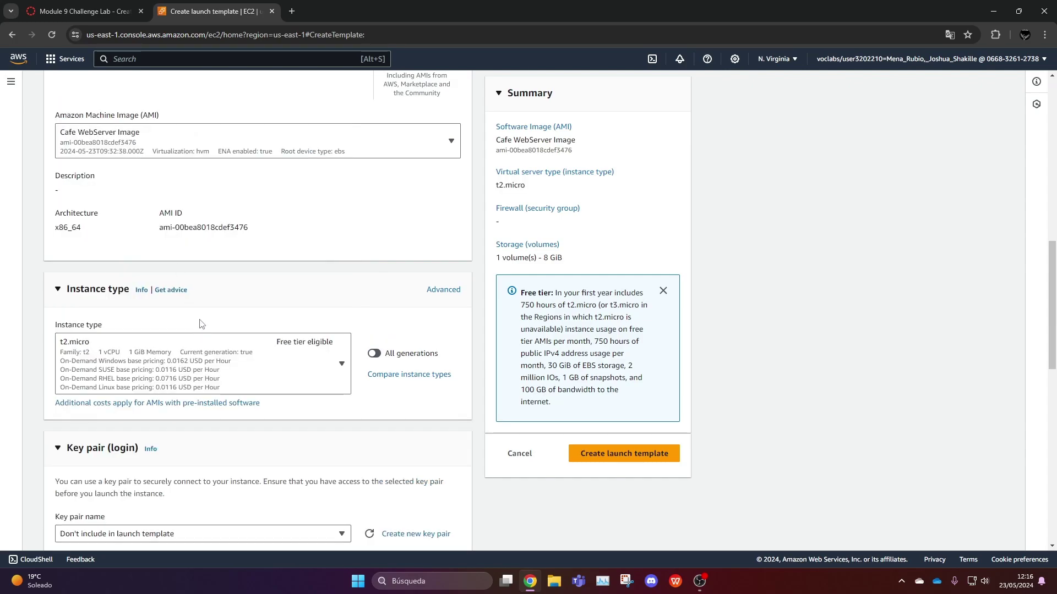
- Create a key pair named new in .ppk private key format for the launch template
scroll(236, 320, down, 3)
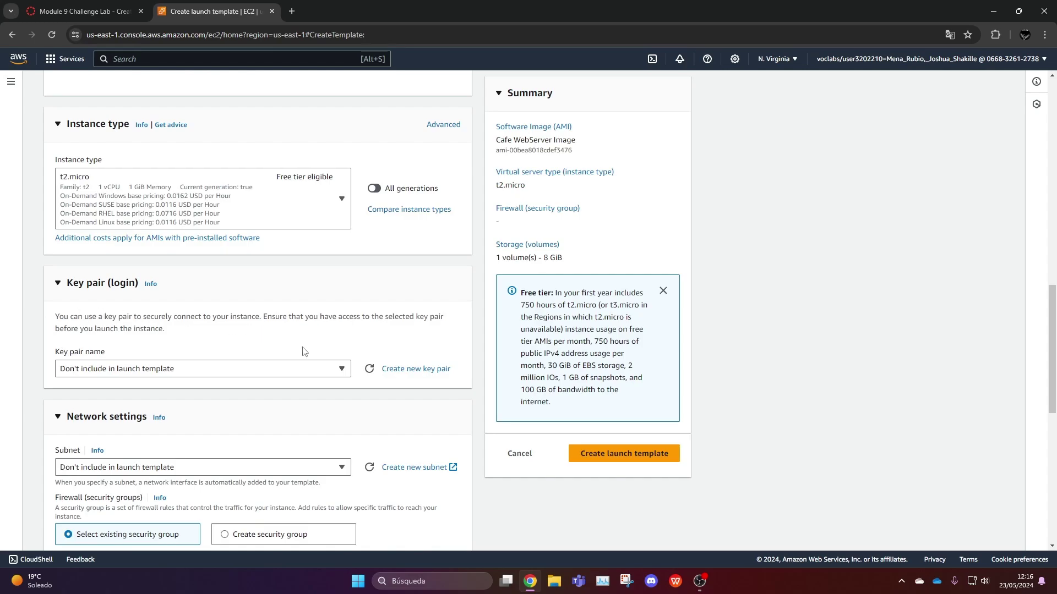
click(417, 370)
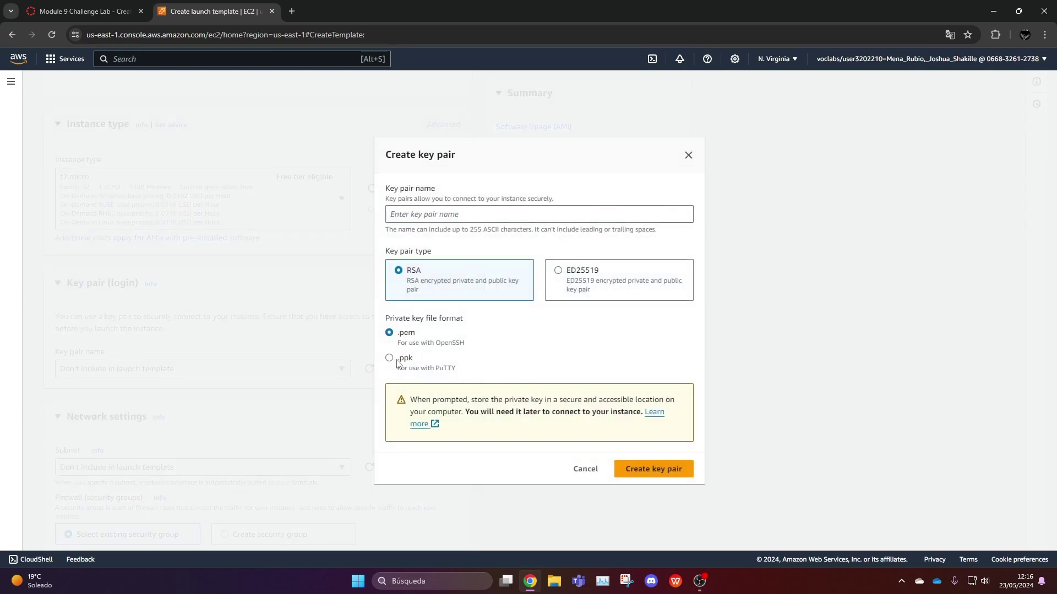
click(390, 359)
click(438, 219)
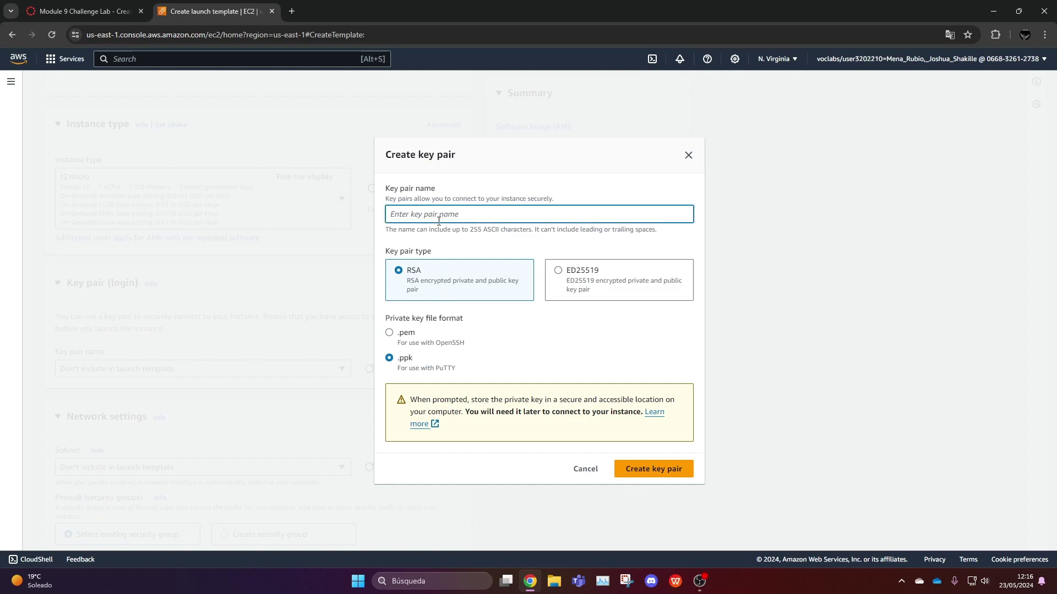
text(new)
click(633, 468)
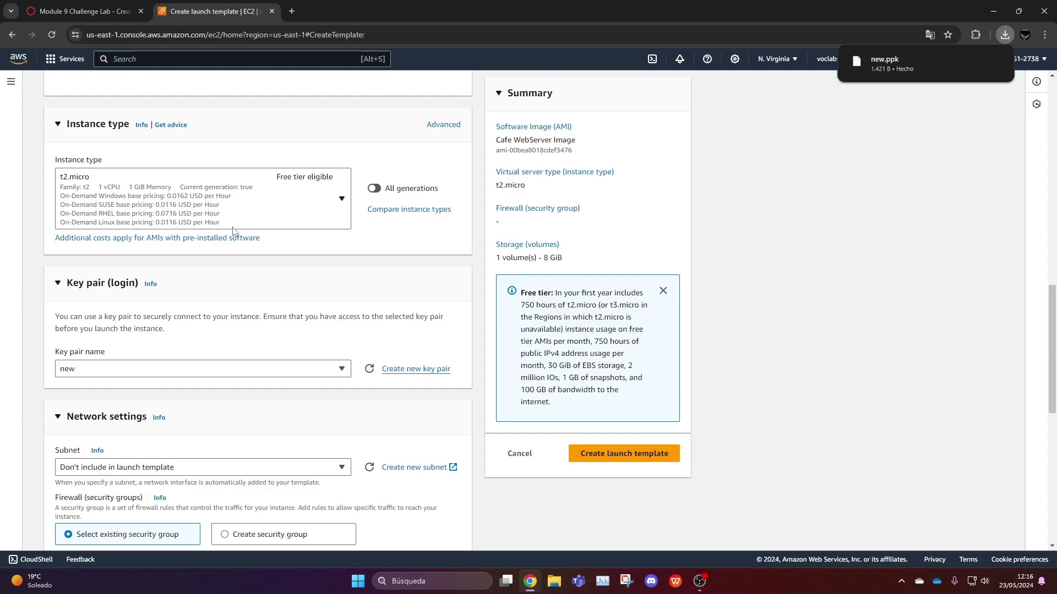
- Assign the existing CafeSG security group to the launch template in its network settings
scroll(148, 370, down, 1)
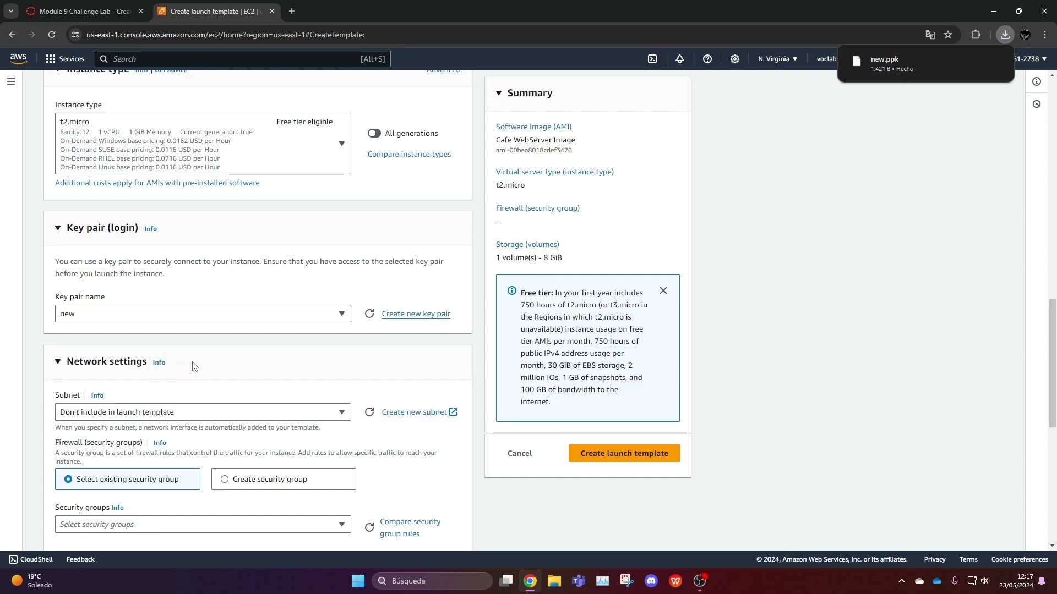
scroll(195, 362, down, 1)
scroll(195, 362, down, 3)
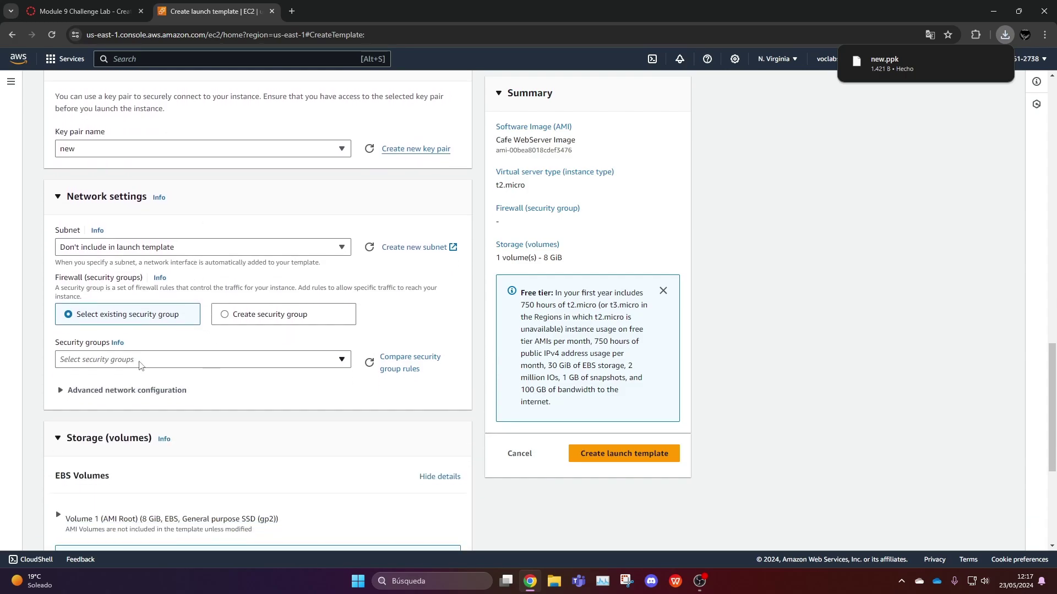
click(140, 360)
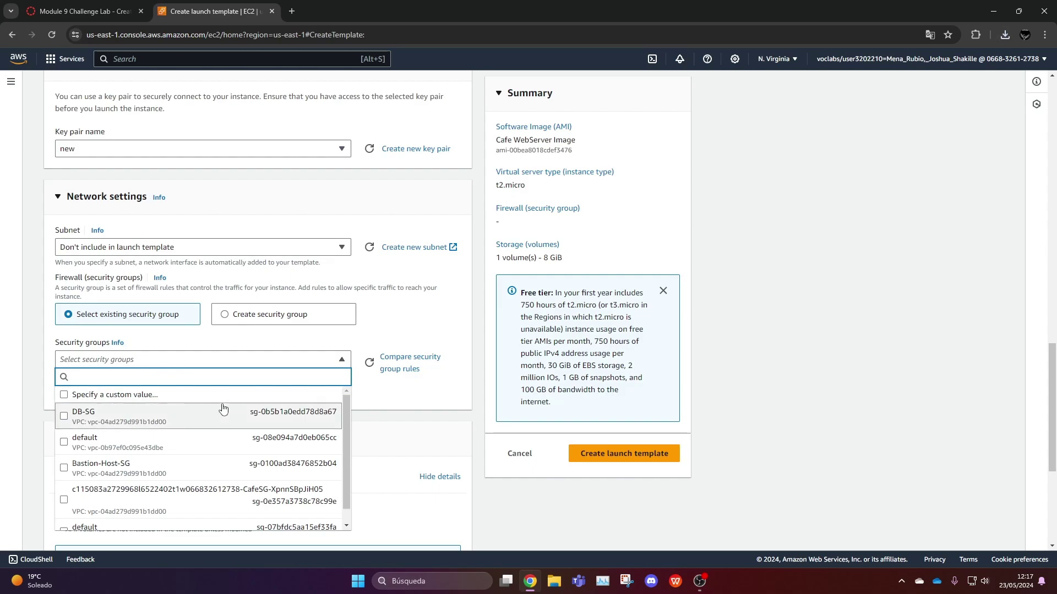
scroll(185, 477, down, 1)
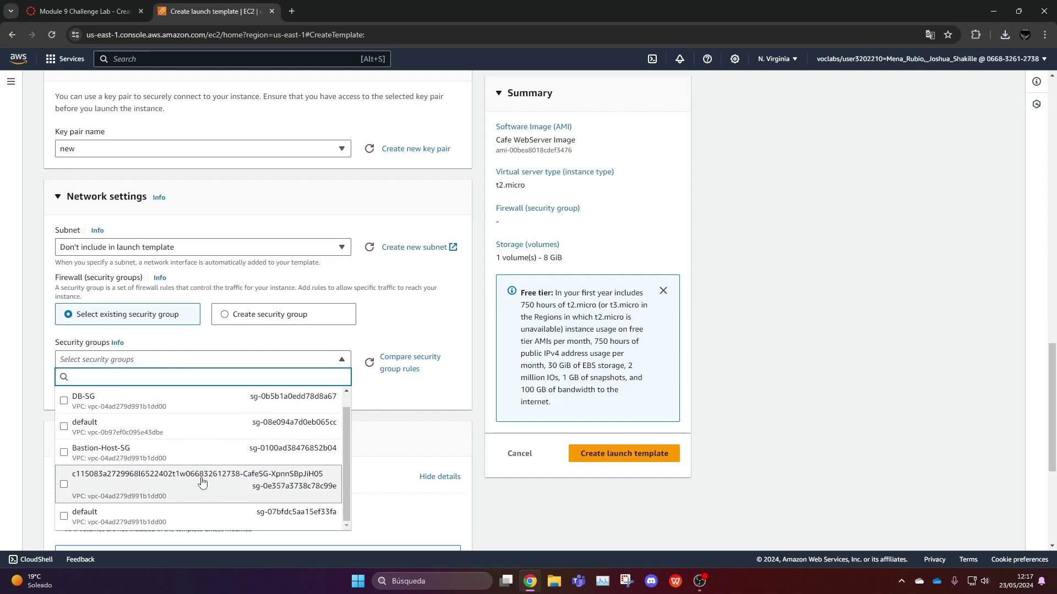
click(234, 482)
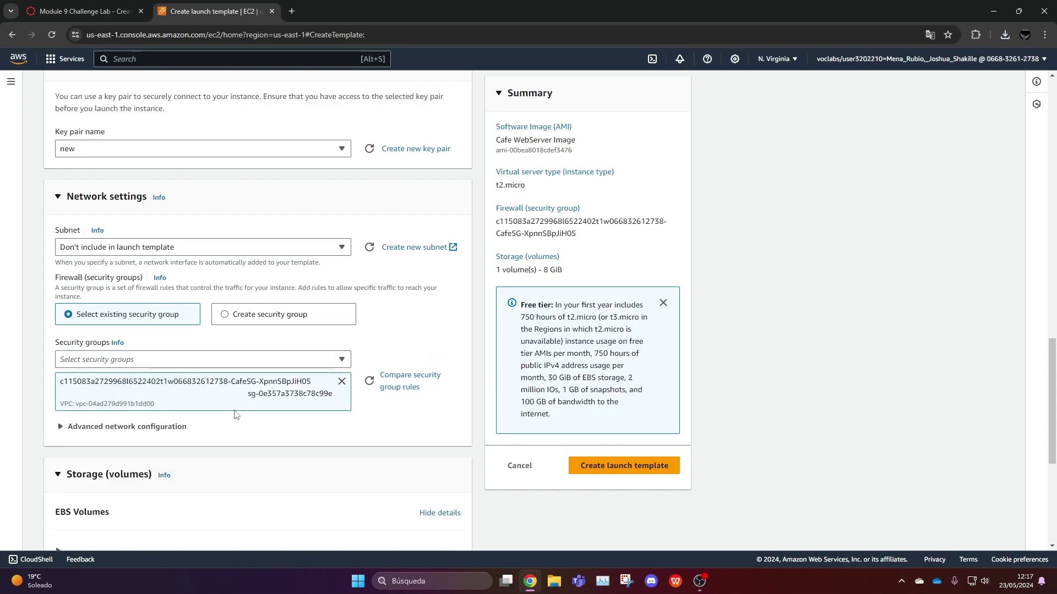
- Add a resource tag for instances to the launch template with the key Name and the value webserver
scroll(242, 396, down, 5)
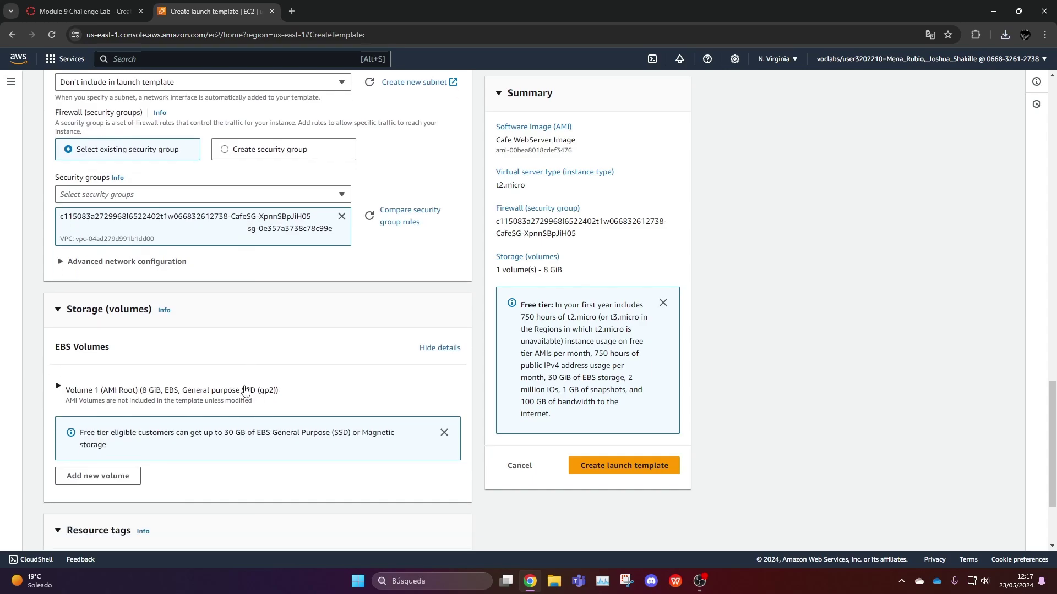
scroll(245, 387, down, 1)
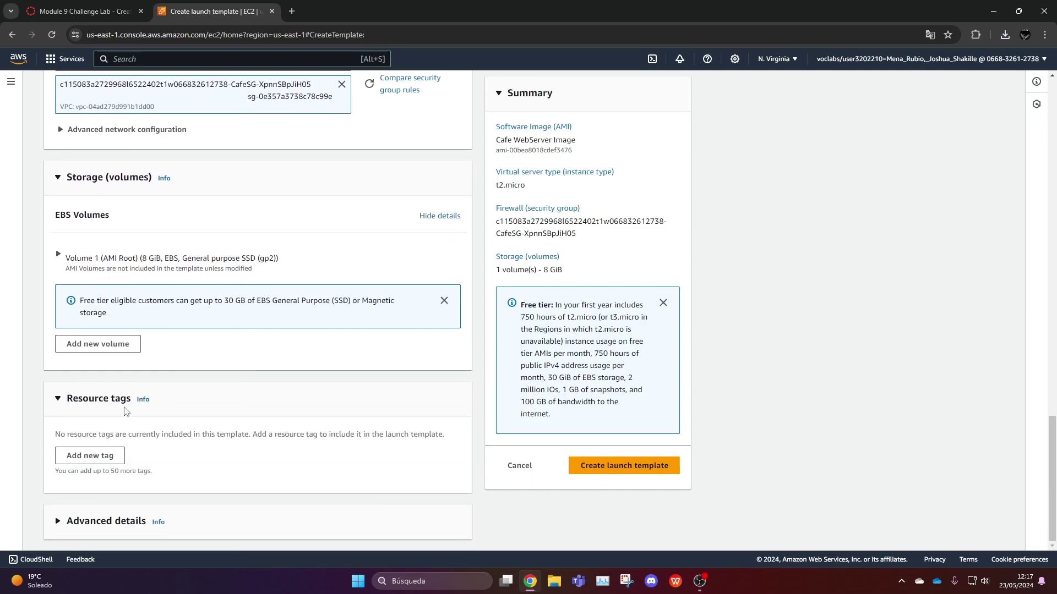
click(58, 404)
click(61, 475)
click(108, 457)
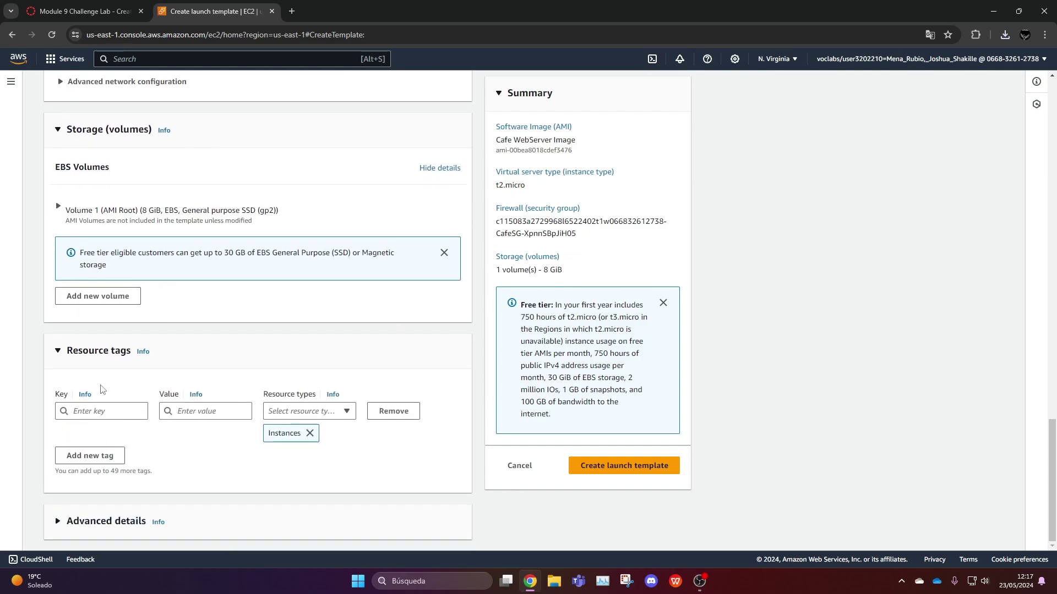
click(105, 410)
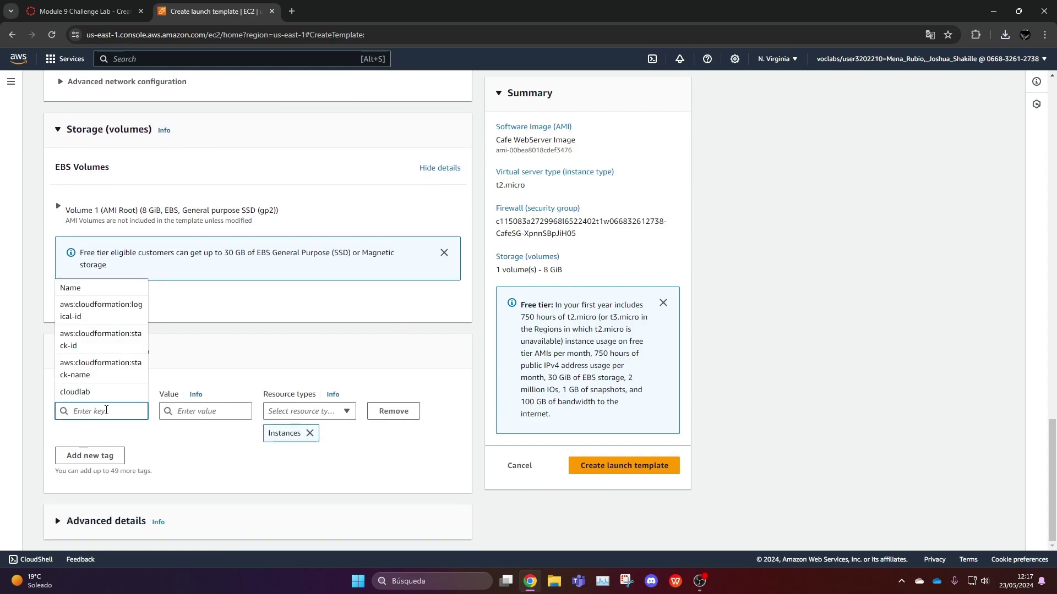
text(Name)
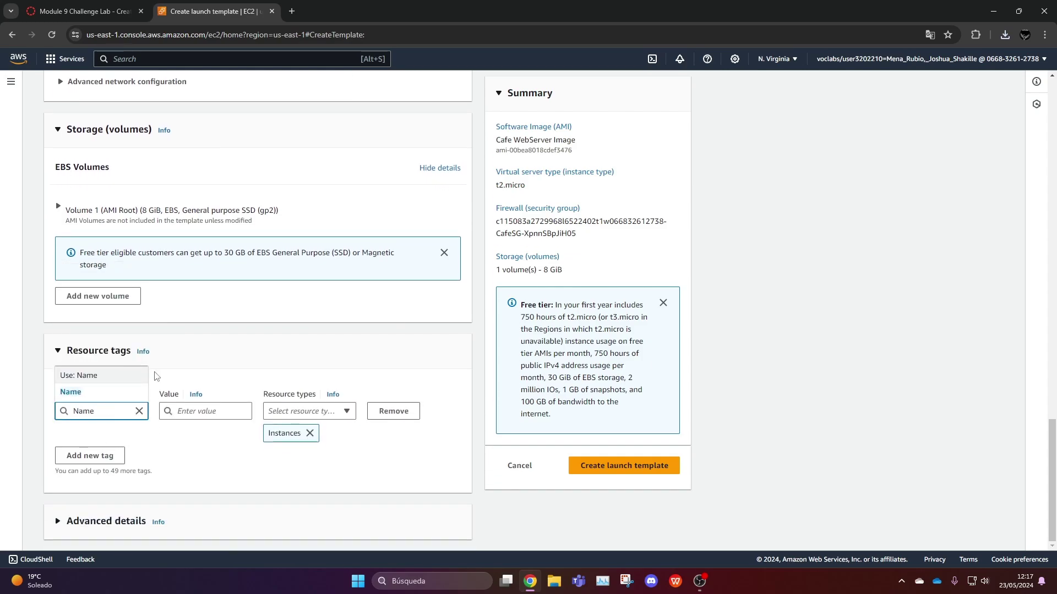
click(223, 411)
text(w)
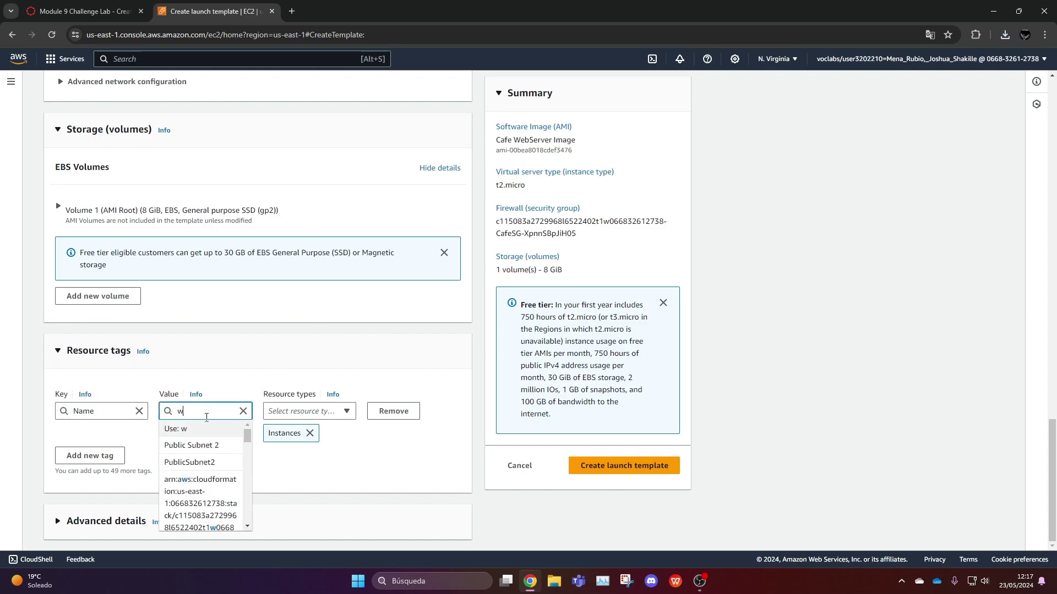
text(eb)
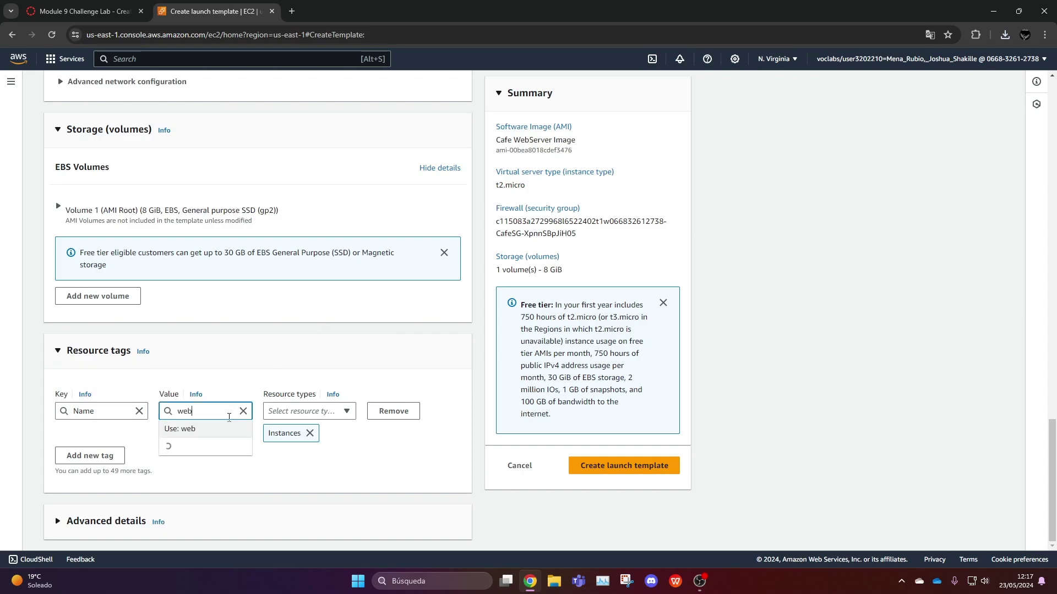
text(server)
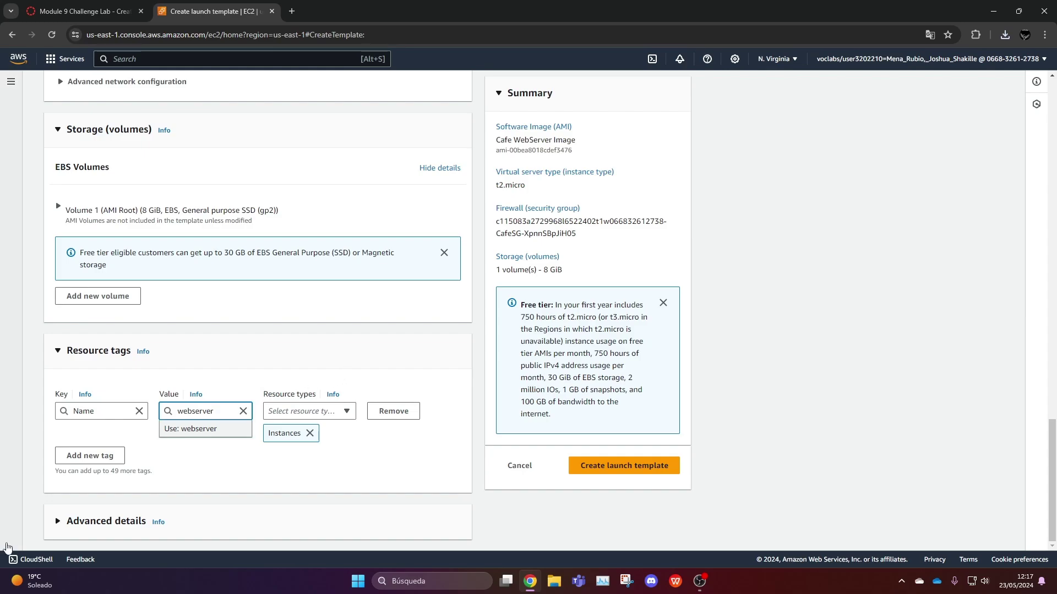
- Set the launch template's IAM instance profile to CafeRole in the advanced details
click(57, 521)
scroll(215, 384, down, 5)
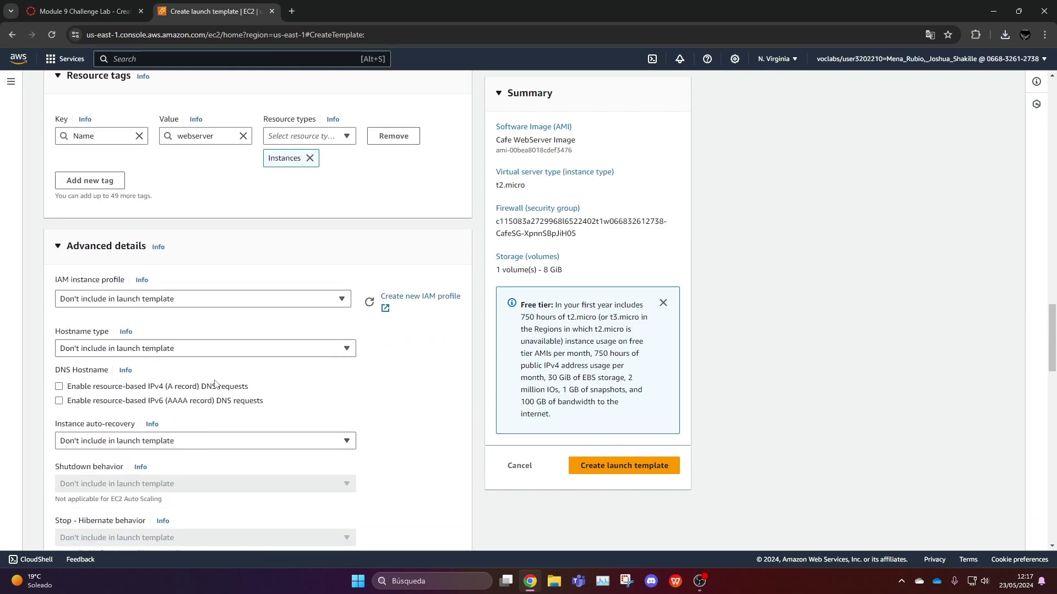
scroll(218, 380, down, 1)
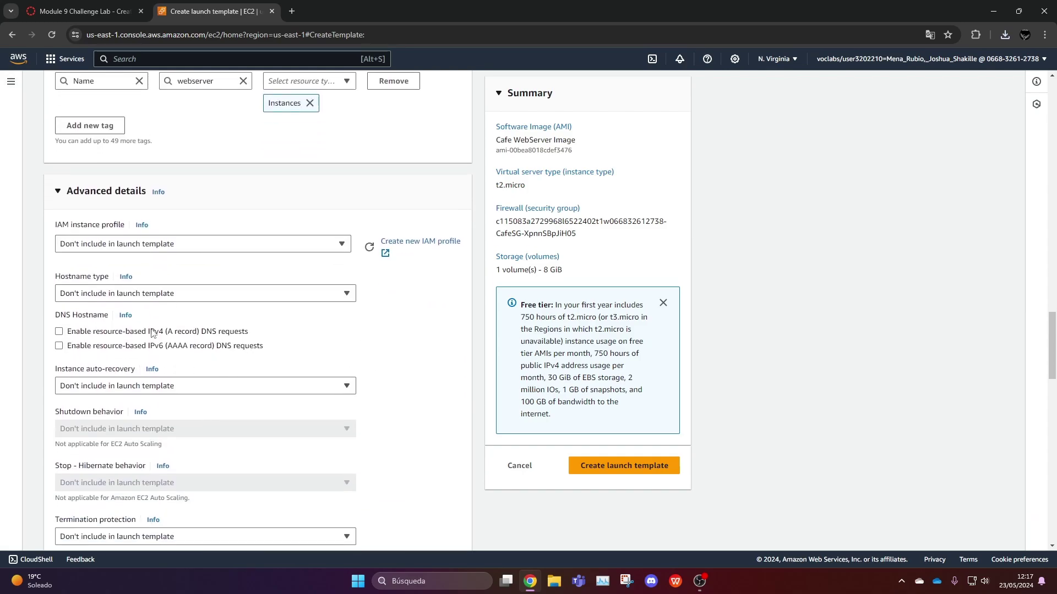
click(125, 244)
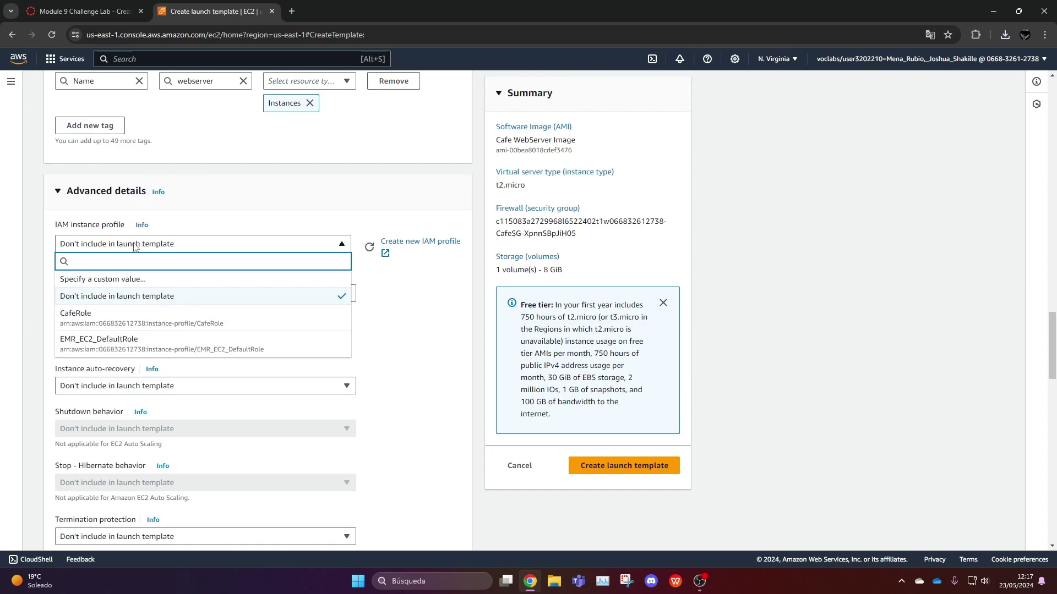
click(125, 316)
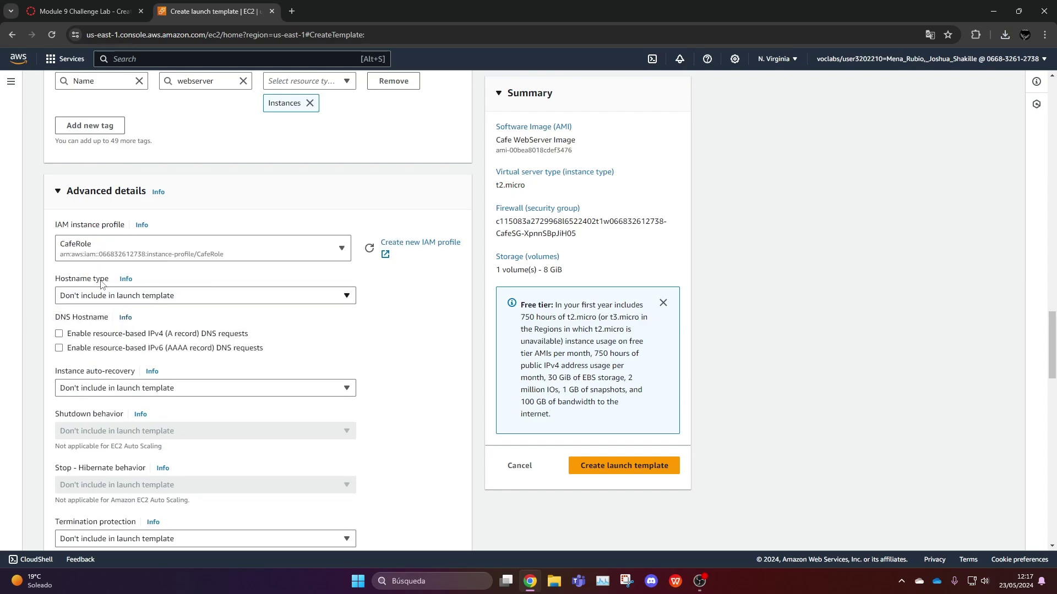
- Create the launch template with the configured settings
scroll(369, 346, down, 3)
scroll(629, 473, down, 1)
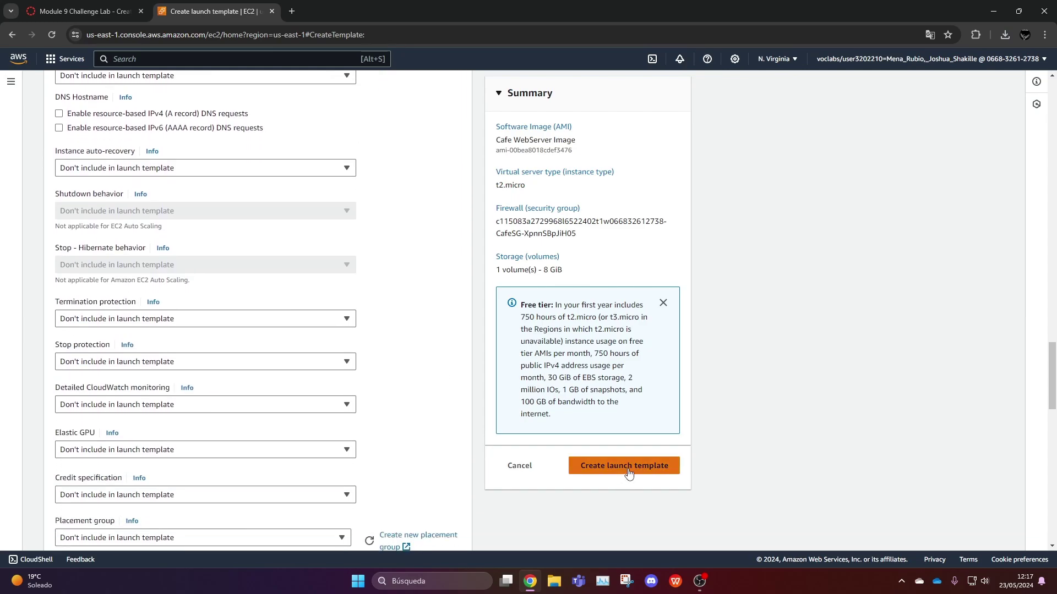
click(629, 467)
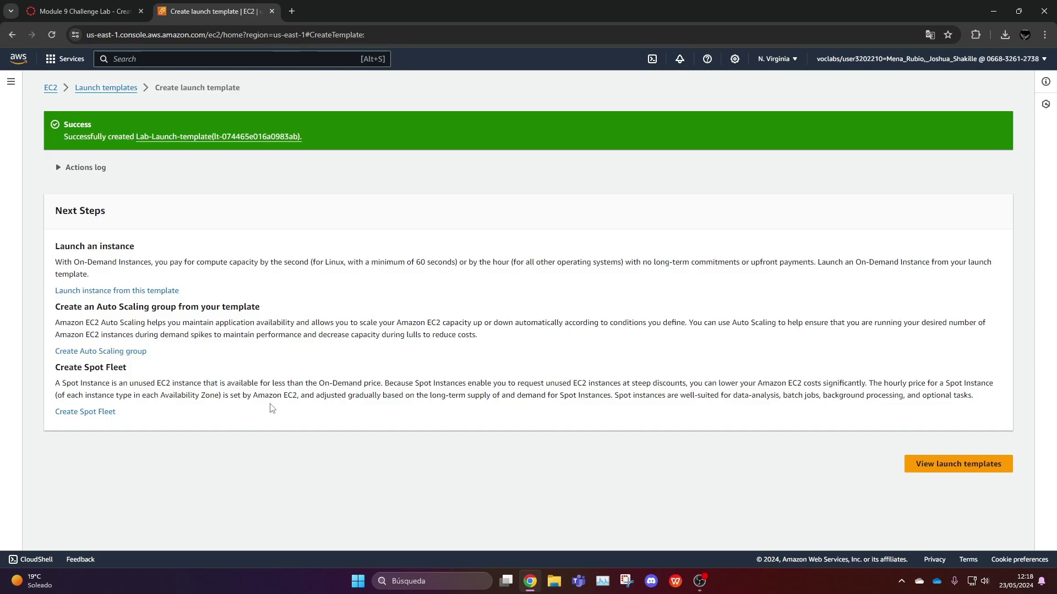
- Start a new EC2 Auto Scaling group named Lab-asg that uses Lab-Launch-template
click(985, 464)
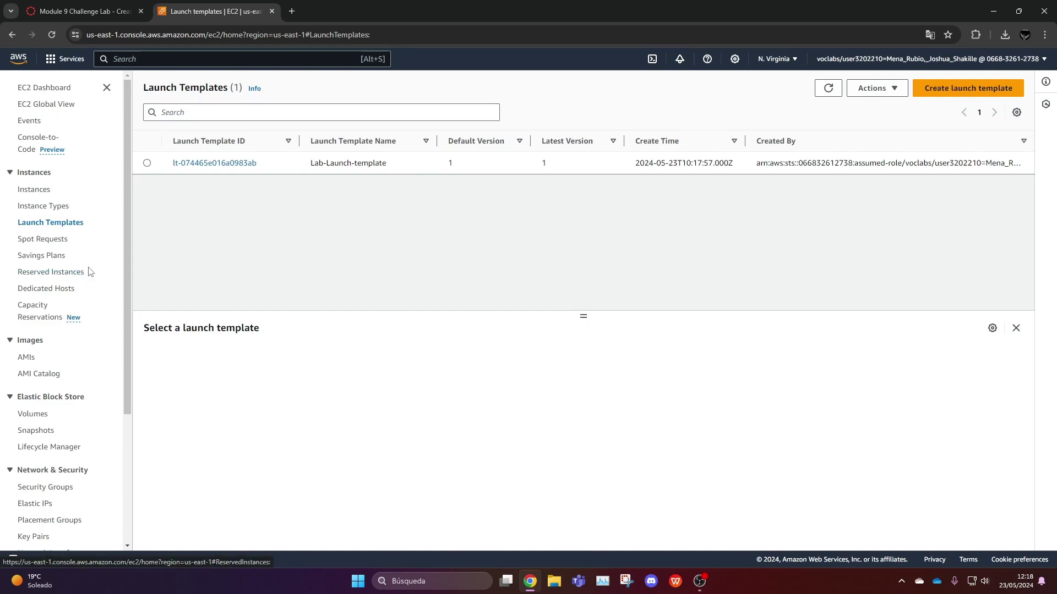
scroll(87, 304, down, 3)
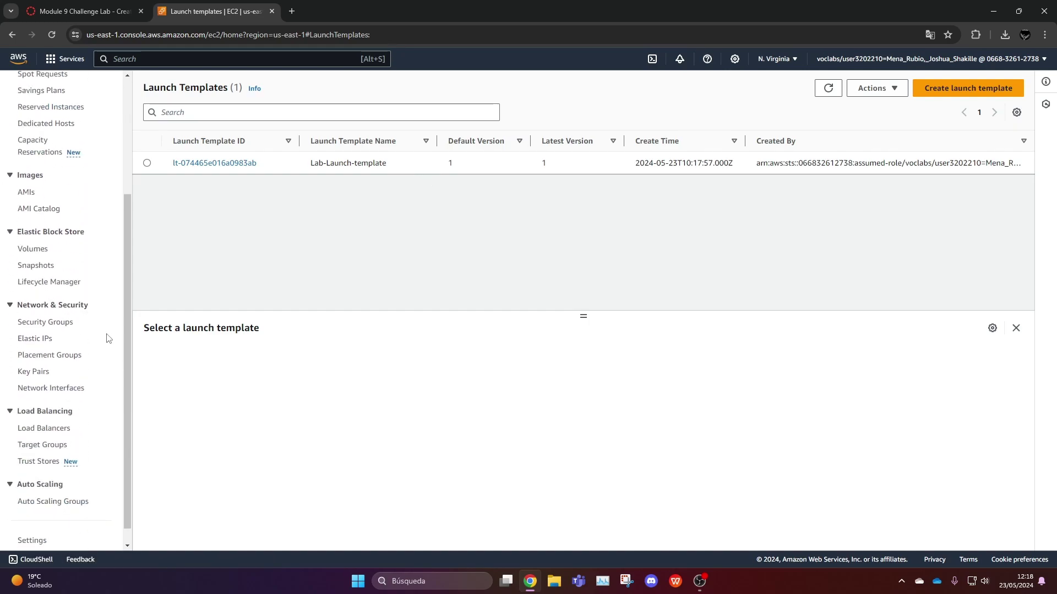
scroll(75, 281, down, 1)
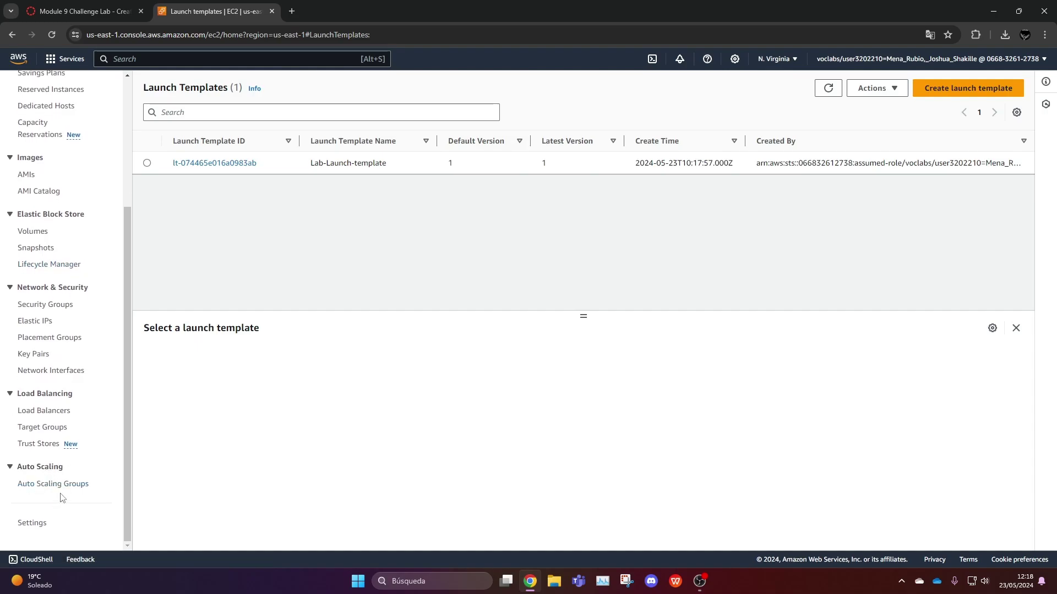
click(67, 485)
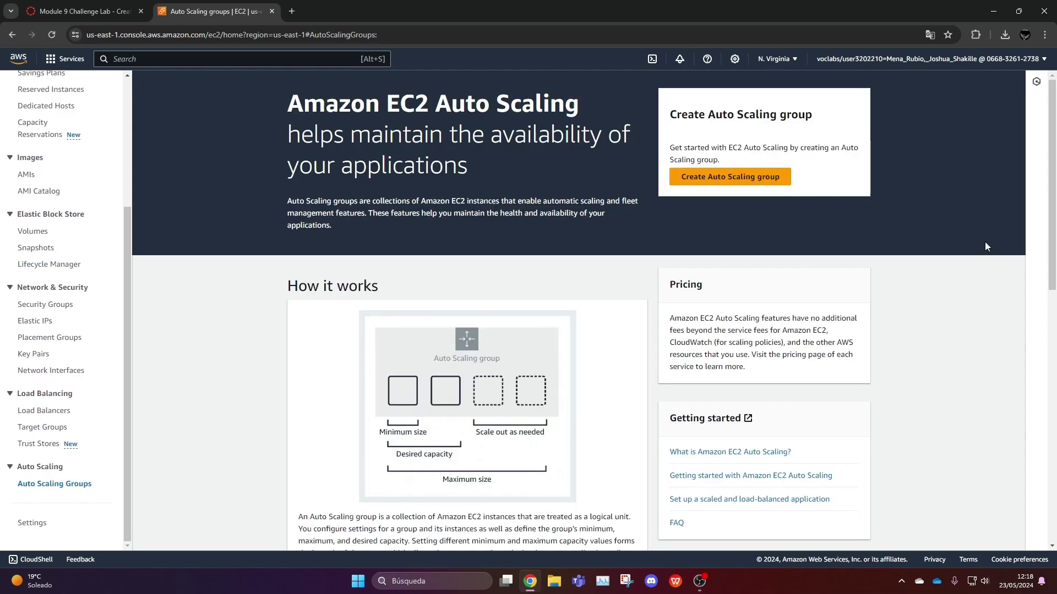
click(731, 175)
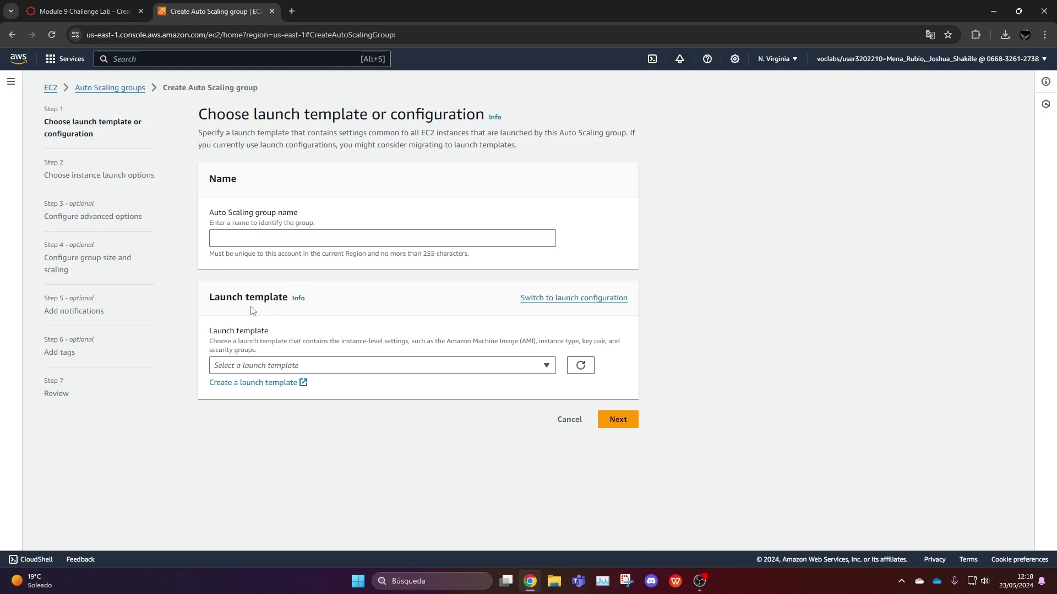
click(217, 240)
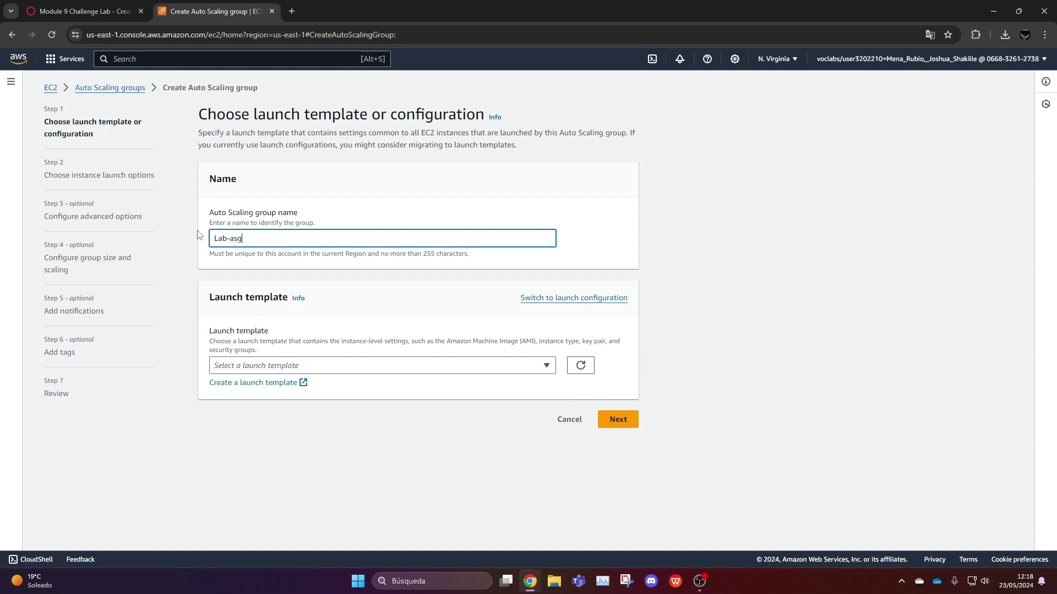
click(300, 368)
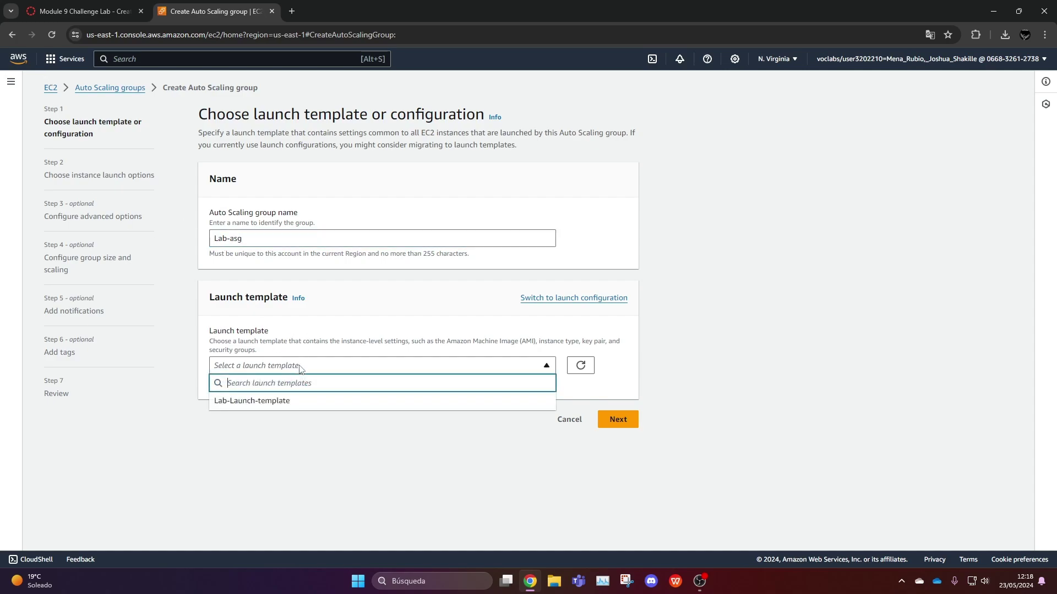
click(294, 403)
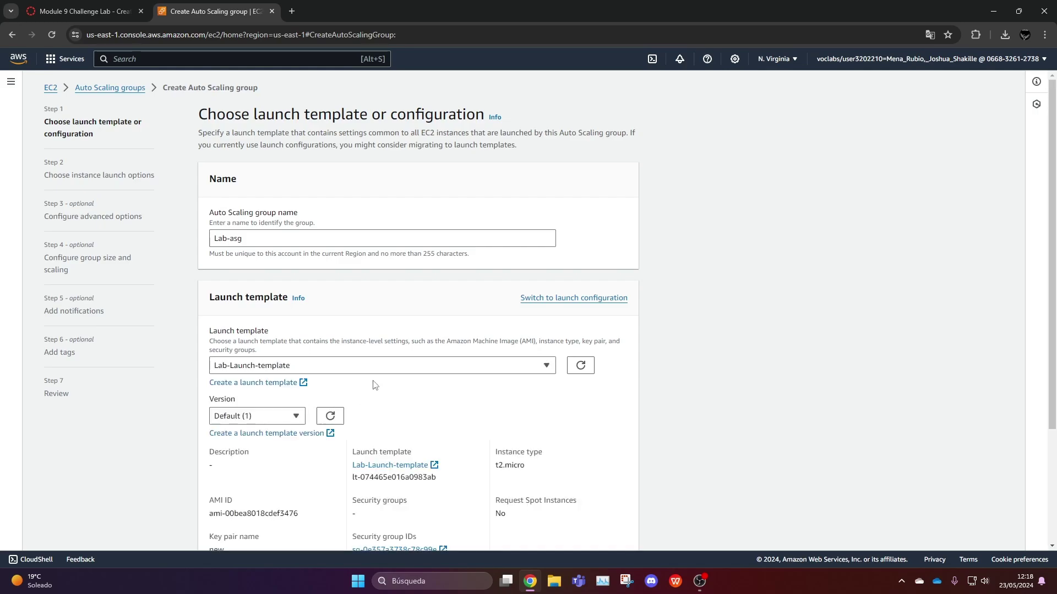
scroll(374, 385, down, 3)
click(617, 531)
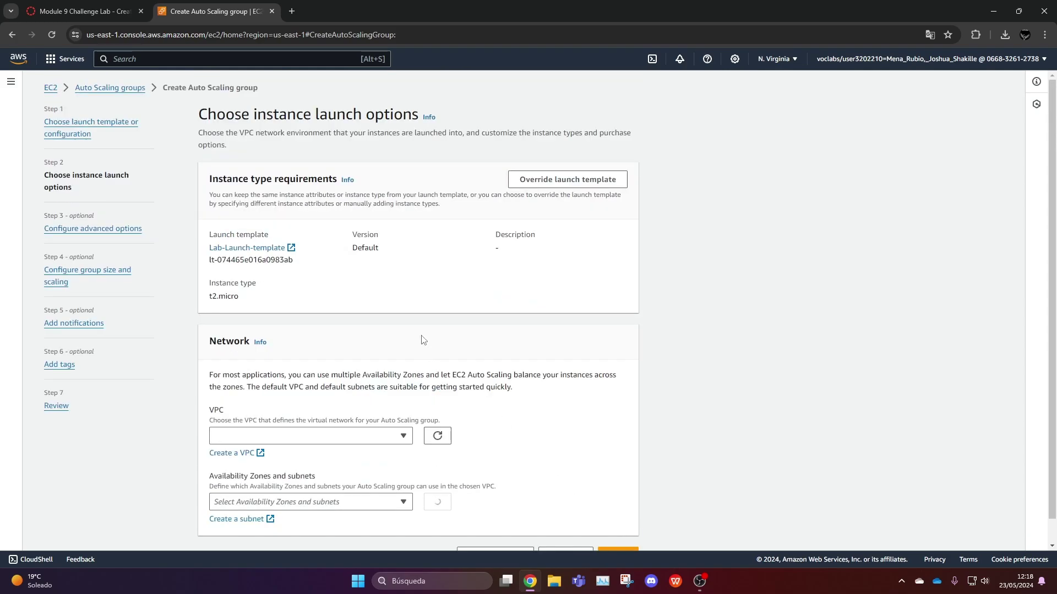
- Place the Auto Scaling group in Lab VPC with Private Subnet 1 (us-east-1a) and Private Subnet 2 (us-east-1b), and continue to the advanced options
scroll(311, 413, down, 1)
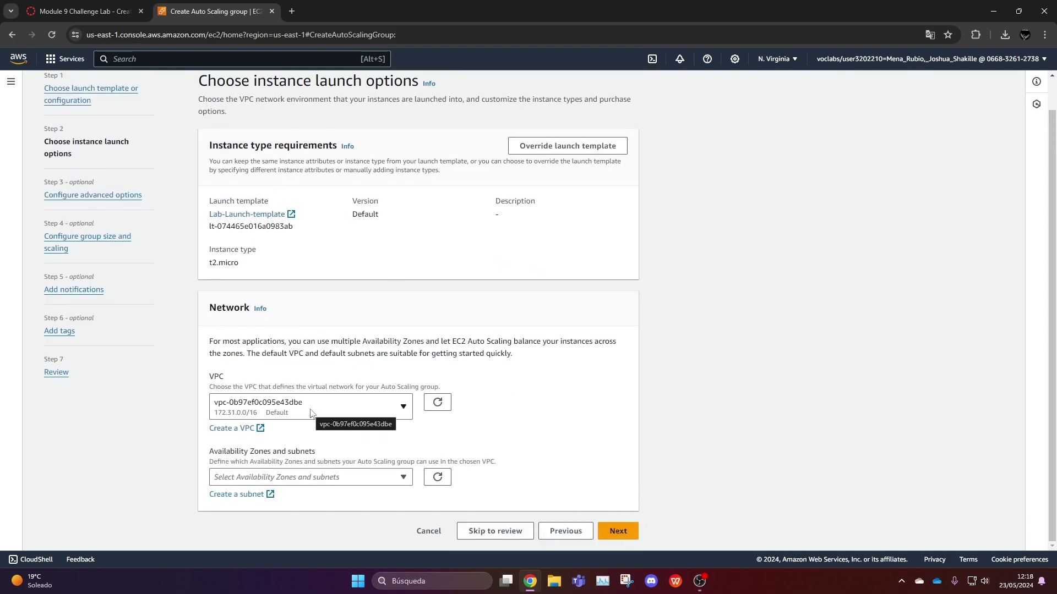
click(311, 410)
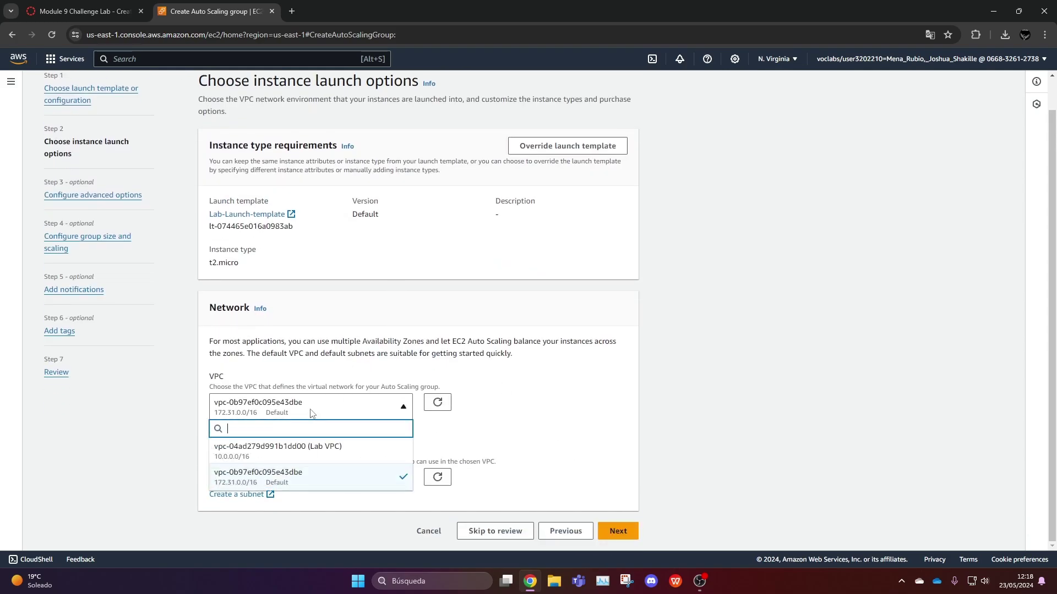
click(339, 455)
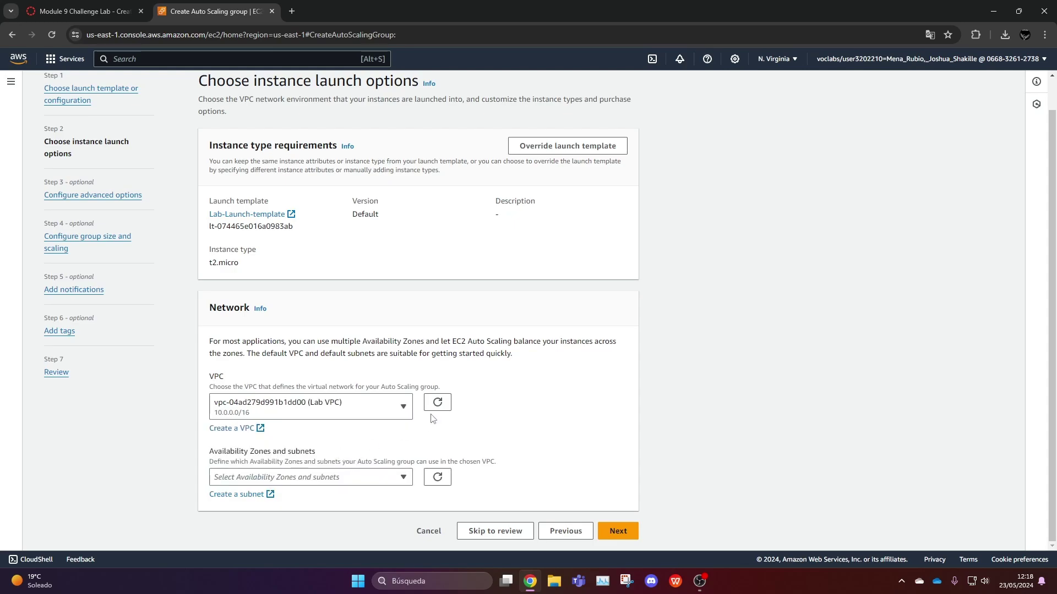
click(304, 478)
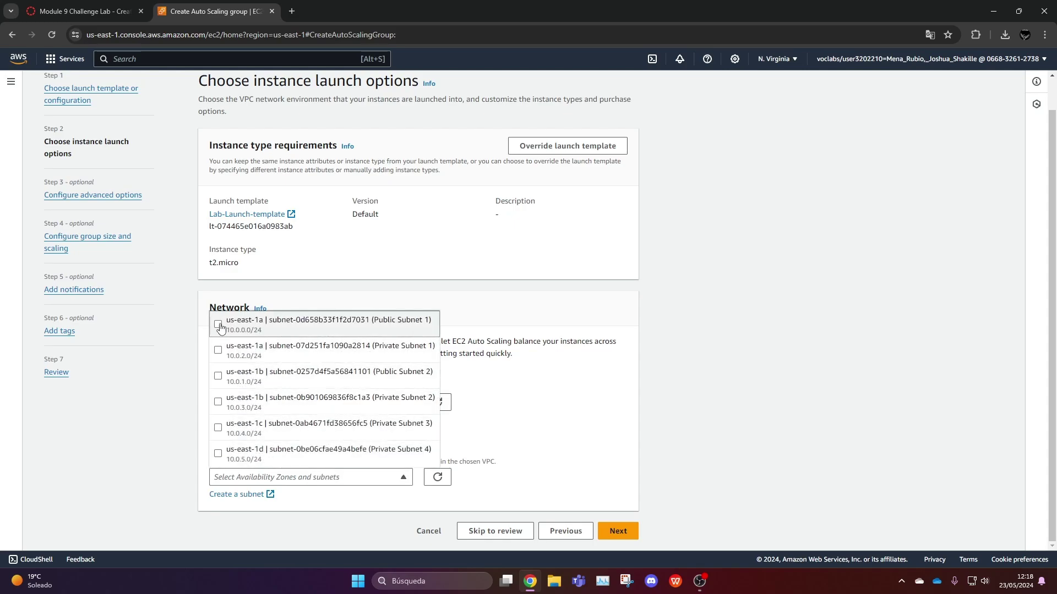
click(218, 351)
click(219, 402)
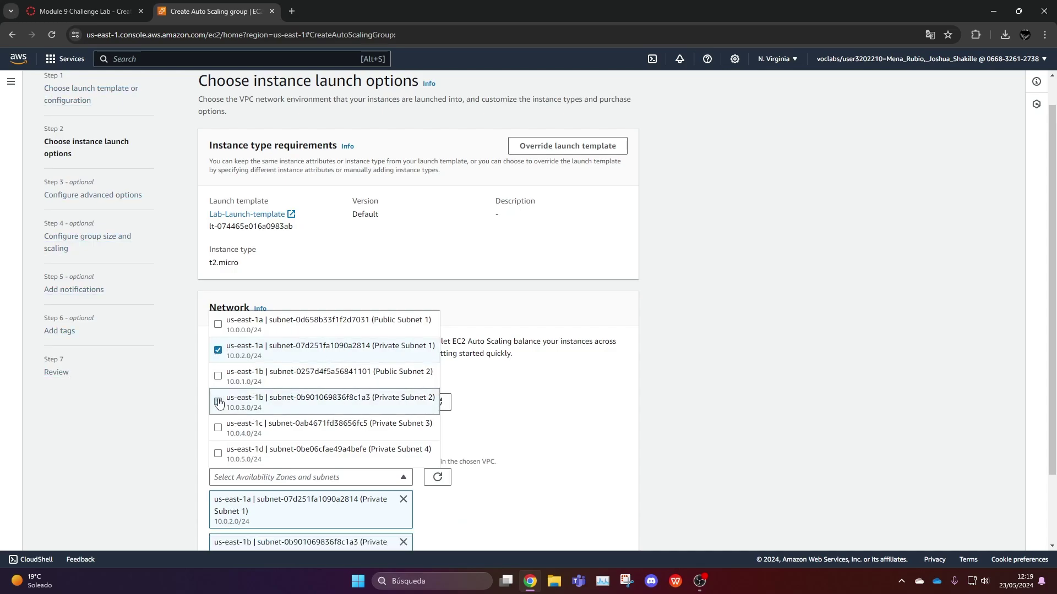
click(567, 427)
scroll(498, 440, down, 2)
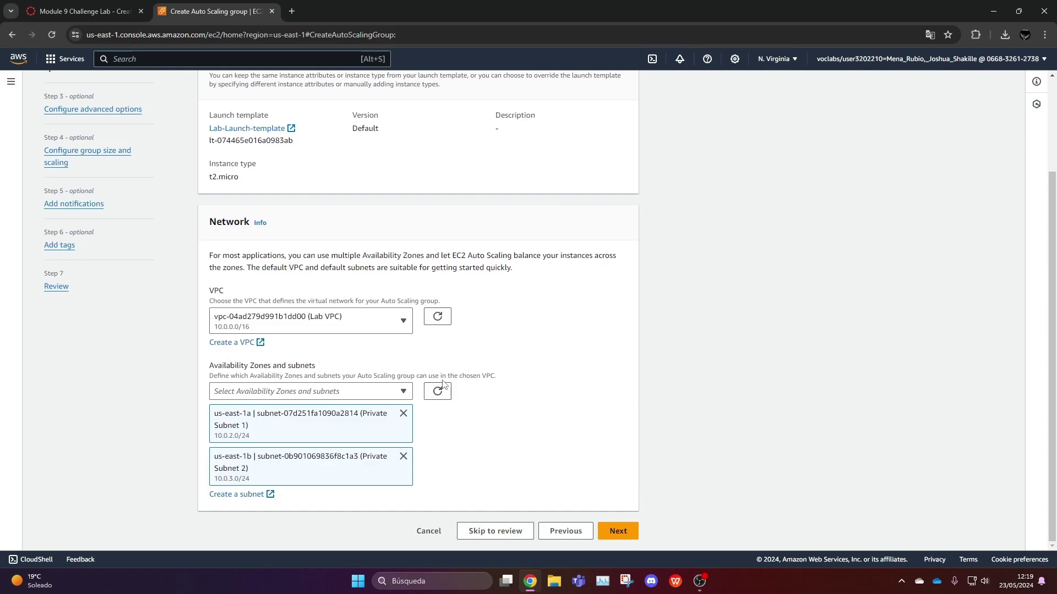
click(617, 531)
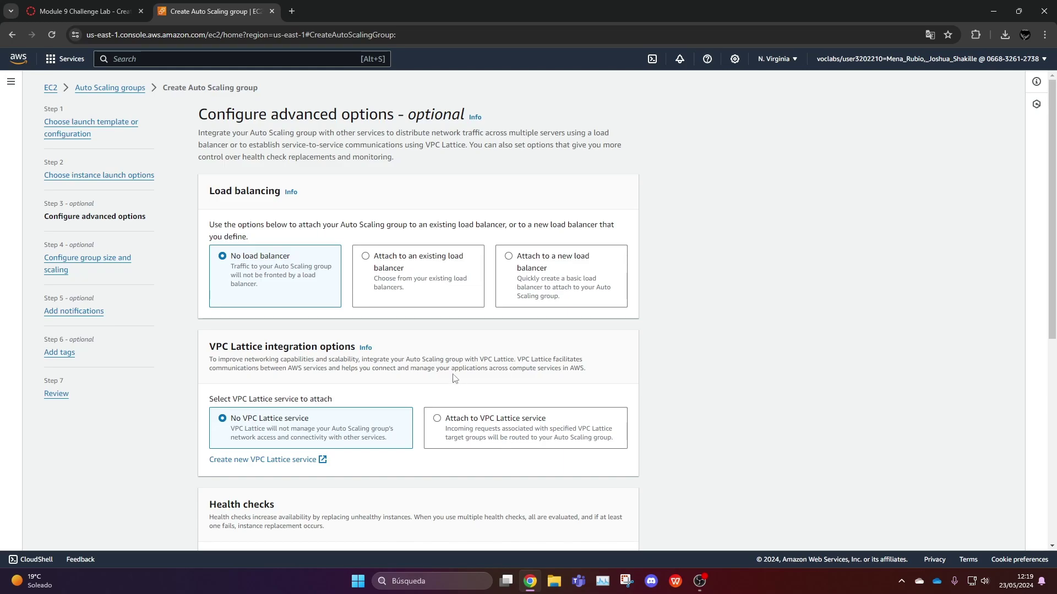
- Keep the default advanced options, with no load balancer or VPC Lattice service, and continue to the group size settings
scroll(368, 275, down, 7)
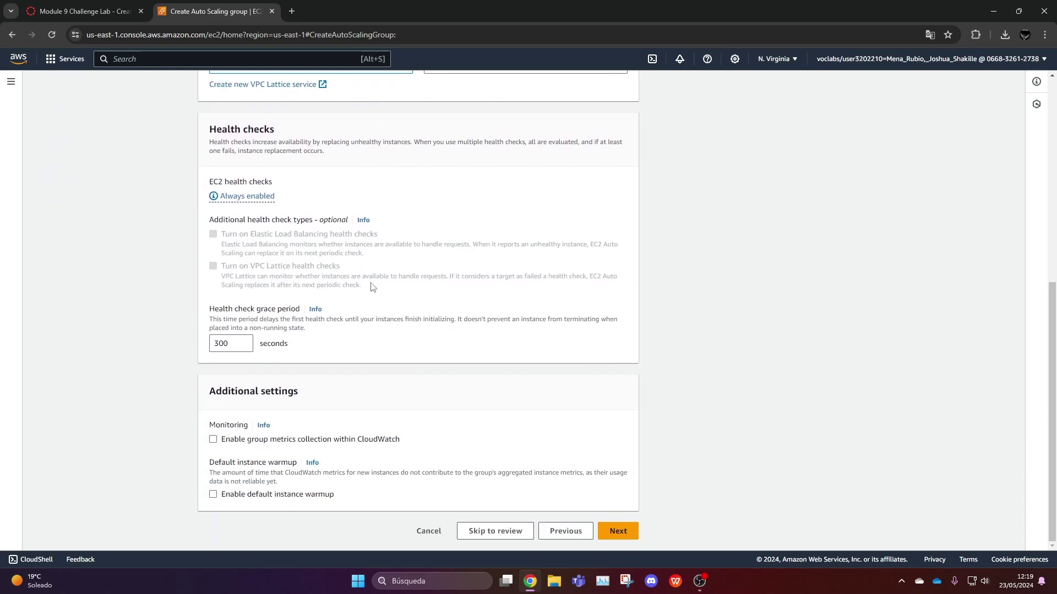
scroll(376, 294, up, 1)
scroll(386, 319, down, 1)
click(617, 531)
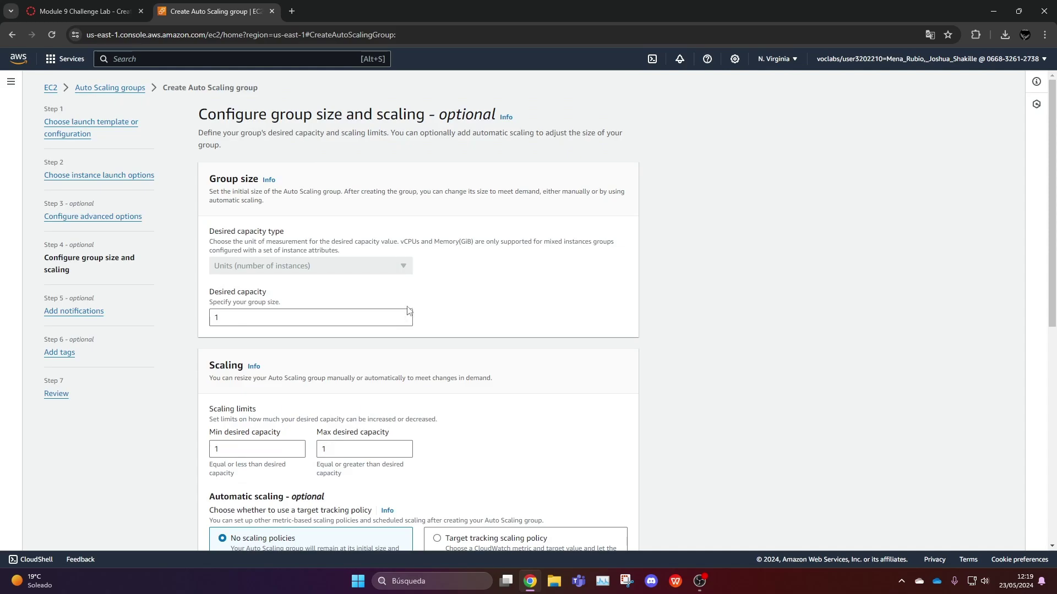
- Set the Auto Scaling group's desired capacity to 2, minimum desired capacity to 2 and maximum desired capacity to 6
double_click(249, 317)
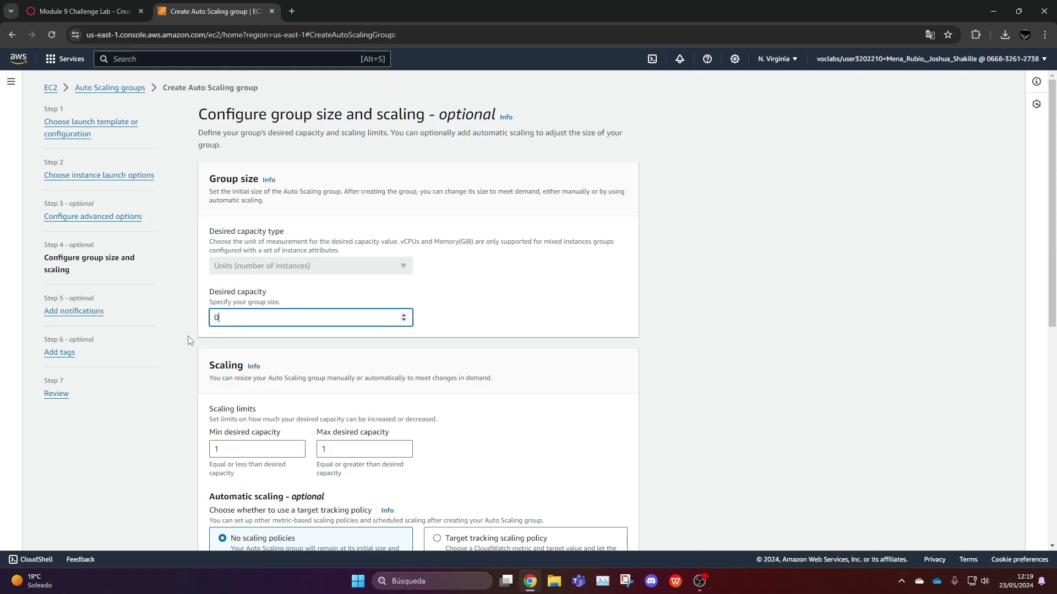
scroll(237, 385, down, 2)
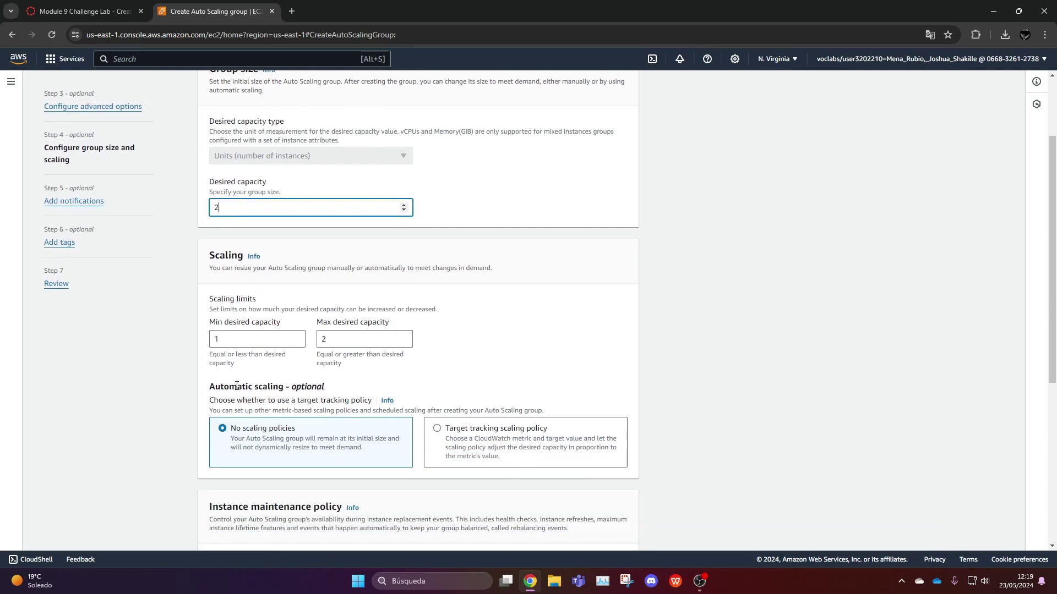
double_click(237, 342)
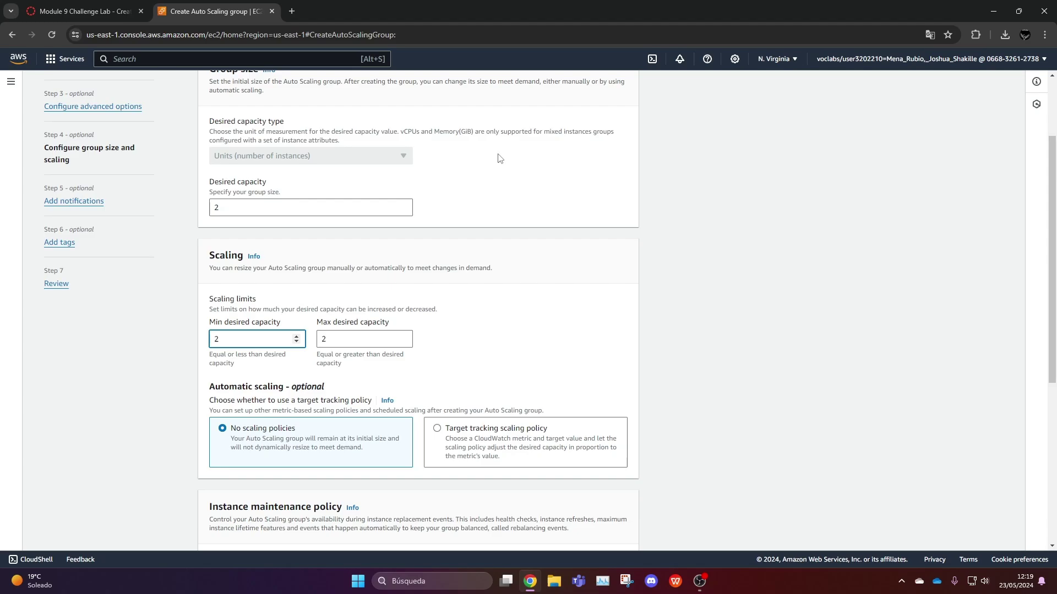
double_click(346, 337)
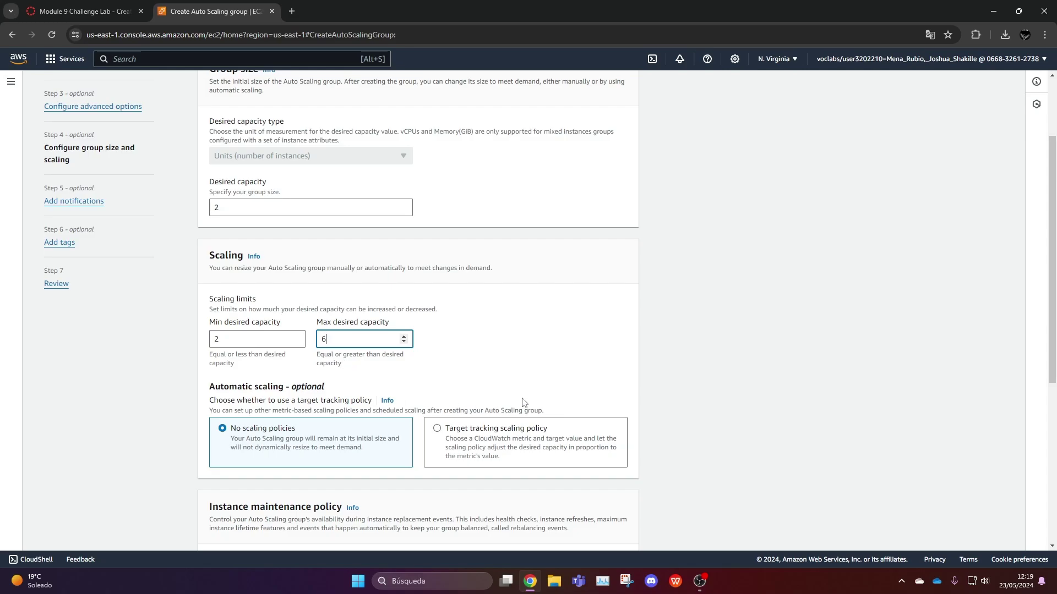
- Enable a target tracking scaling policy on average CPU utilization with target value 25 and an instance warmup of 60 seconds
scroll(409, 383, down, 2)
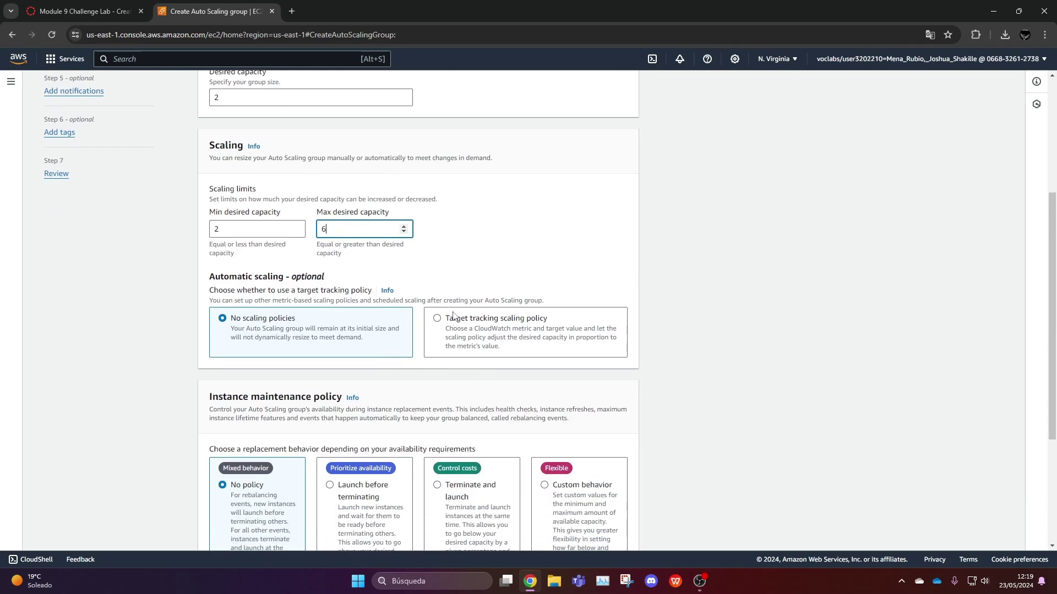
click(438, 322)
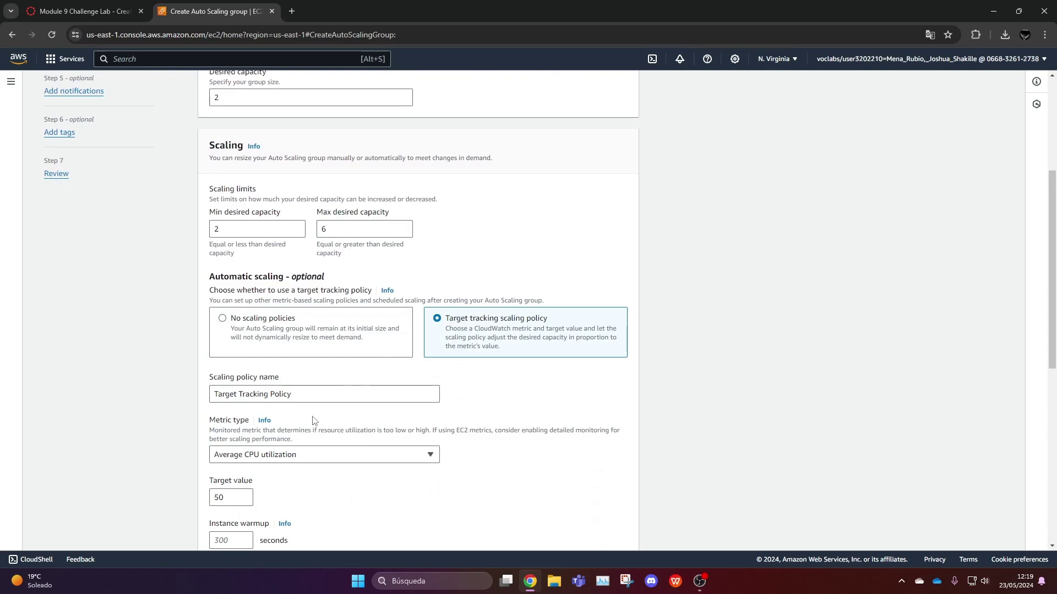
scroll(278, 346, down, 3)
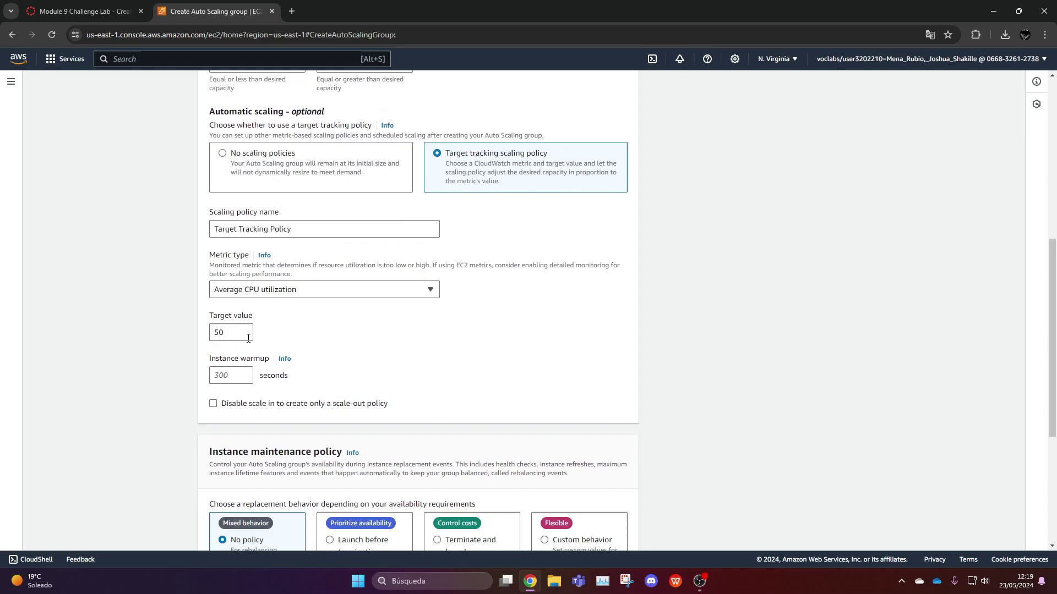
double_click(236, 333)
key(BackSpace)
text(2)
click(234, 376)
text(6)
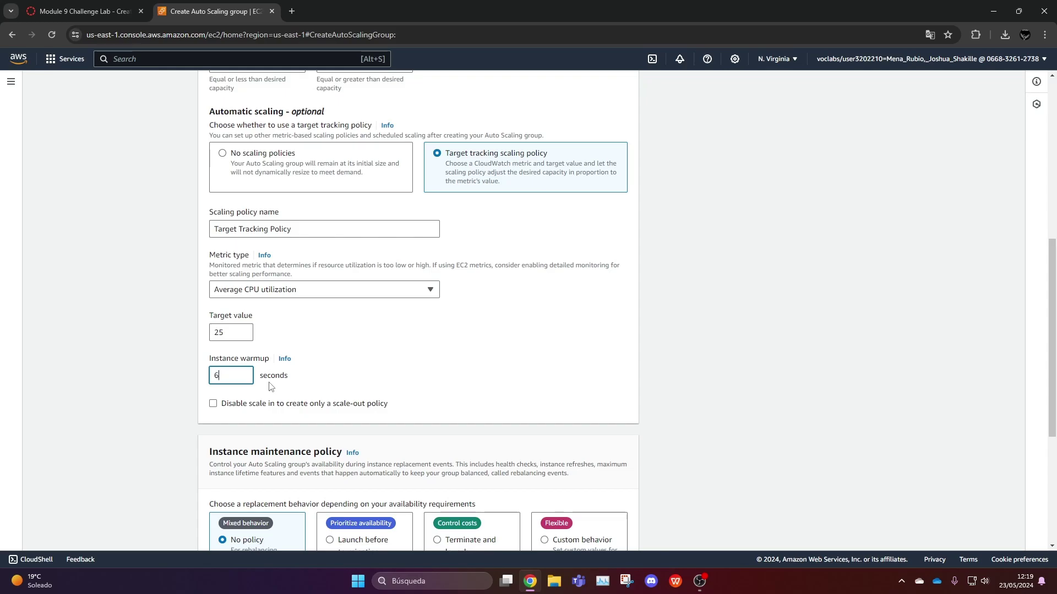
text(0)
- Create the Auto Scaling group with no maintenance policy, notifications or tags
scroll(517, 402, down, 4)
scroll(517, 402, down, 1)
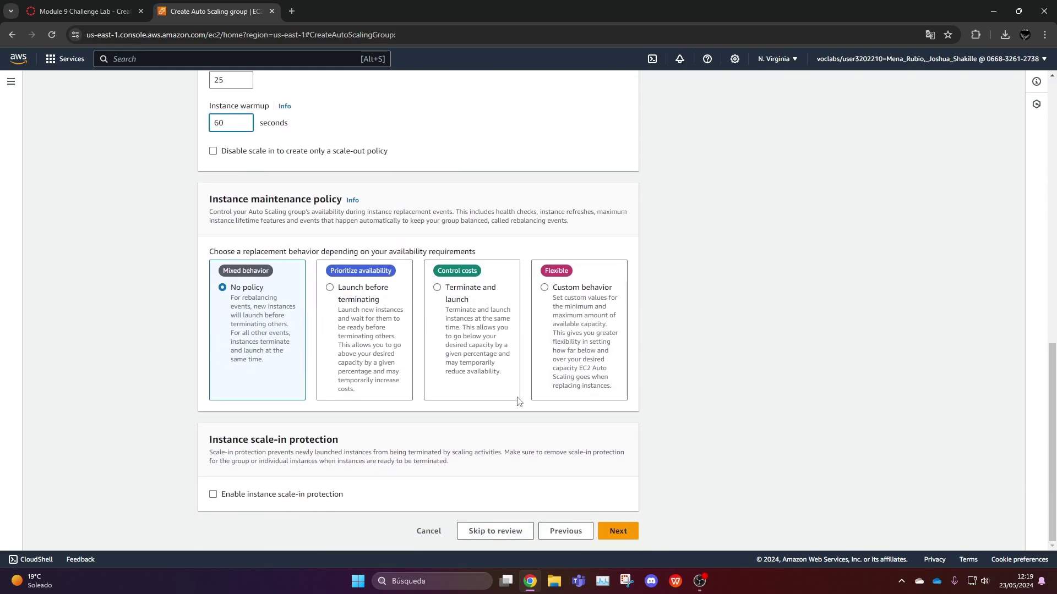
click(611, 531)
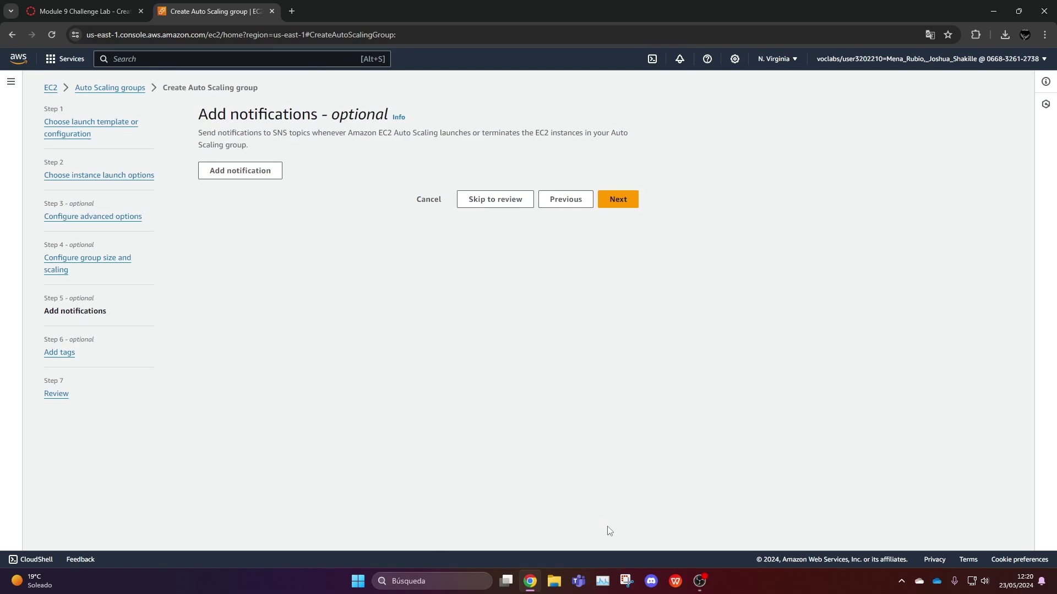
click(616, 201)
click(618, 347)
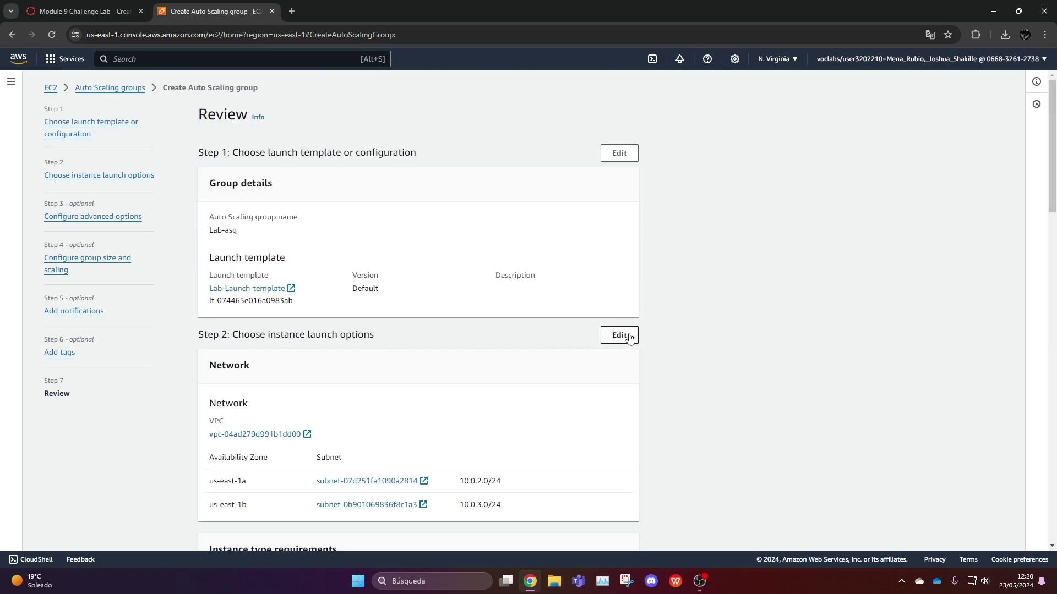
scroll(606, 374, down, 15)
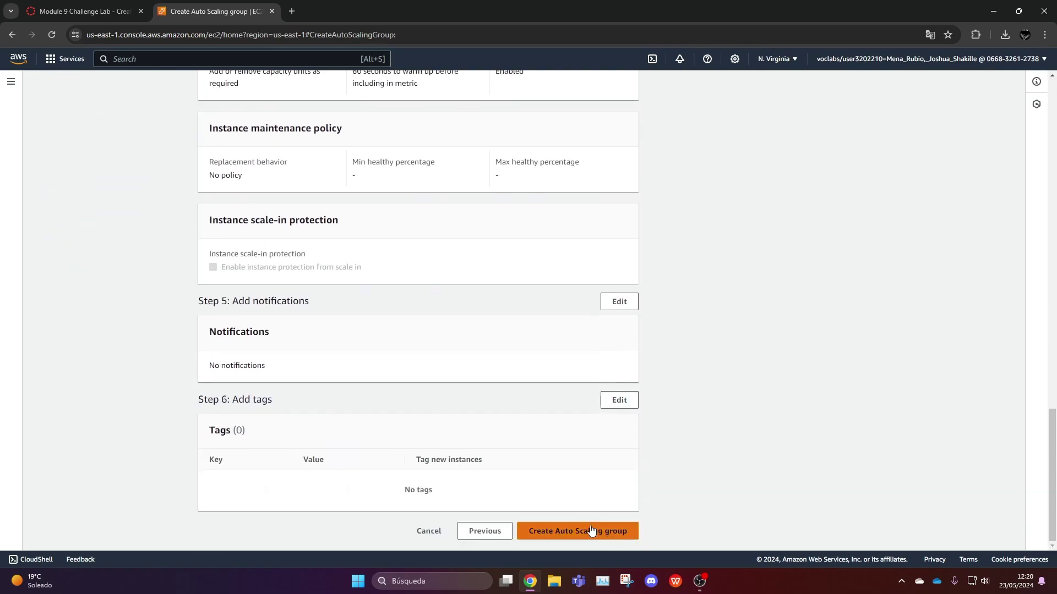
click(591, 529)
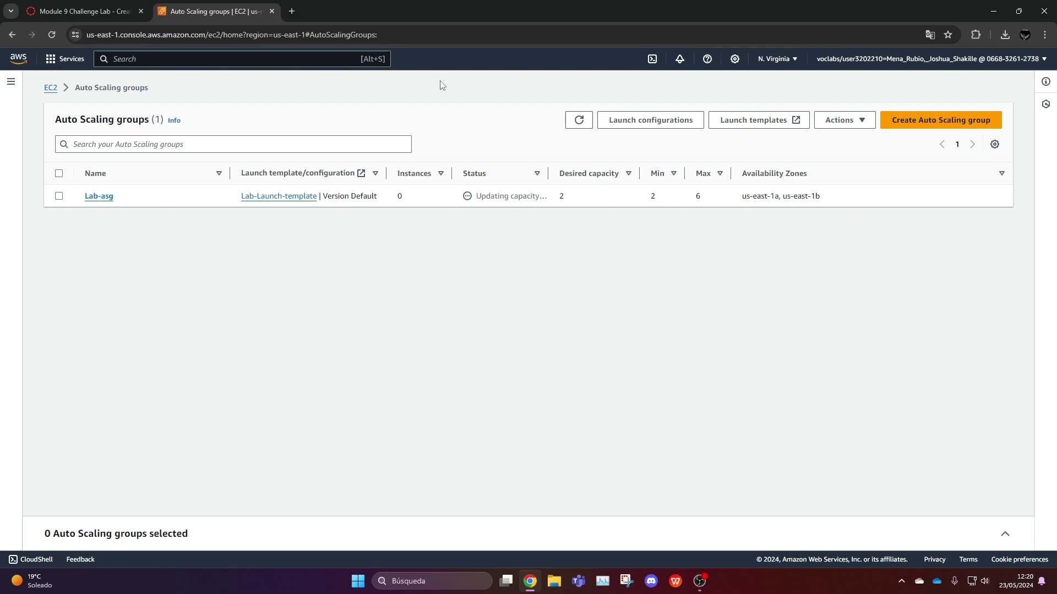
- Start creating a new Application Load Balancer from the EC2 load balancers page
click(11, 82)
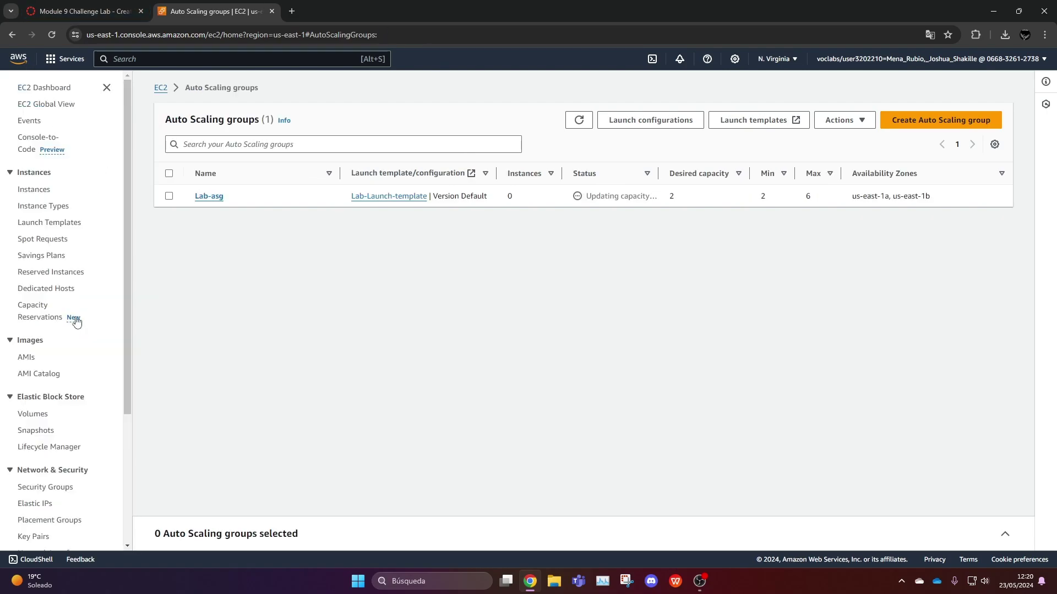
scroll(76, 322, down, 3)
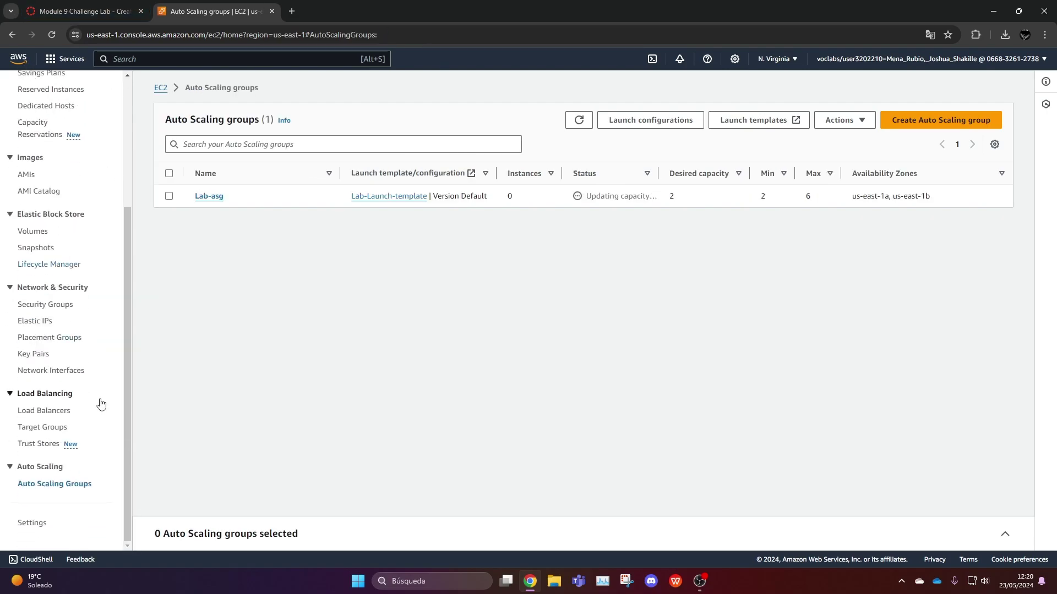
click(55, 410)
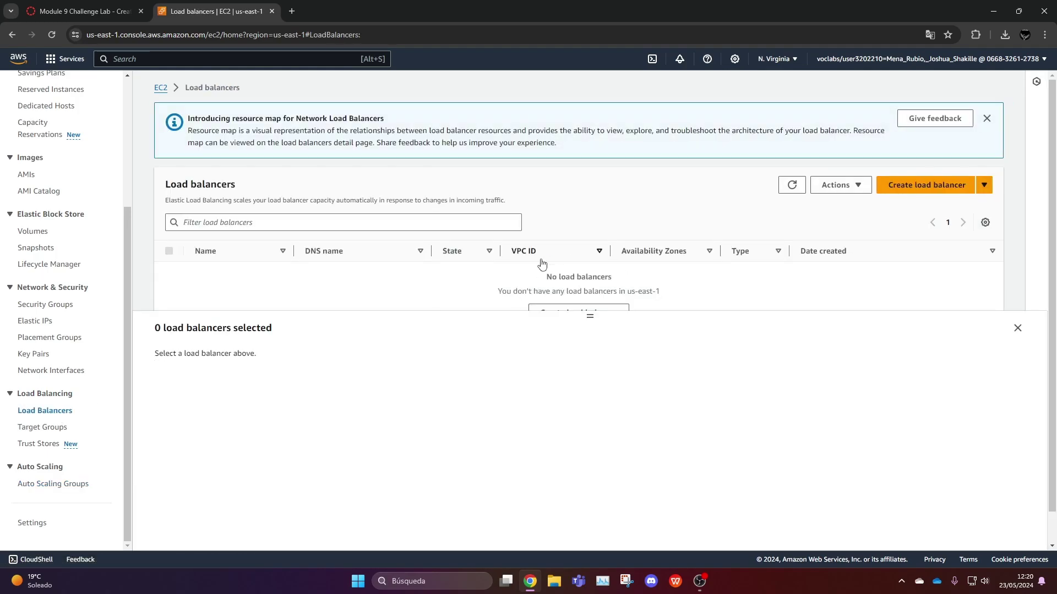
click(922, 185)
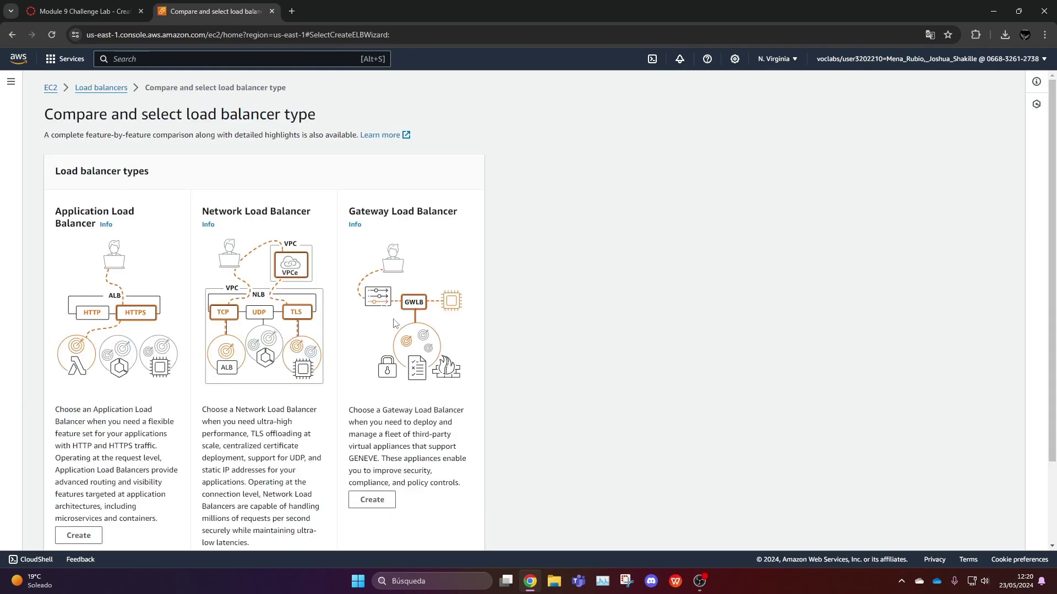
scroll(220, 322, down, 3)
scroll(139, 349, up, 3)
scroll(83, 396, down, 3)
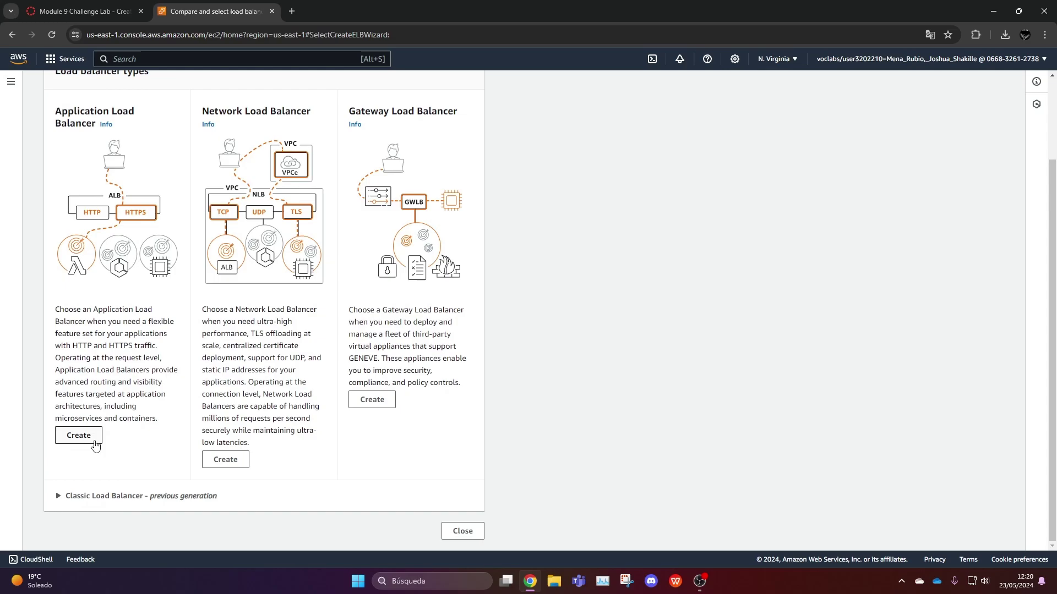
click(93, 440)
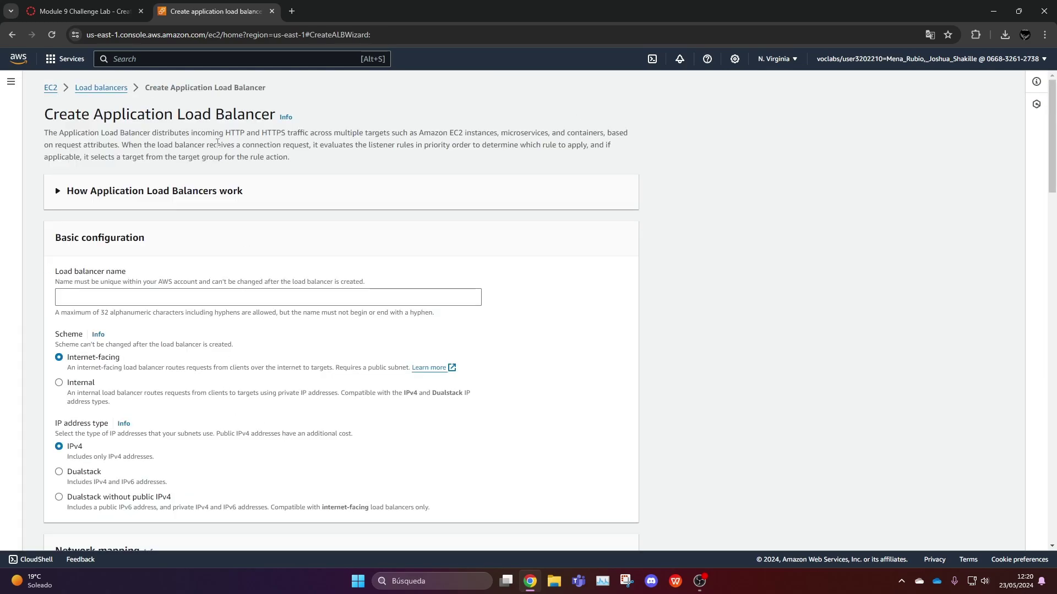
- Name the load balancer Lab-lg
click(85, 300)
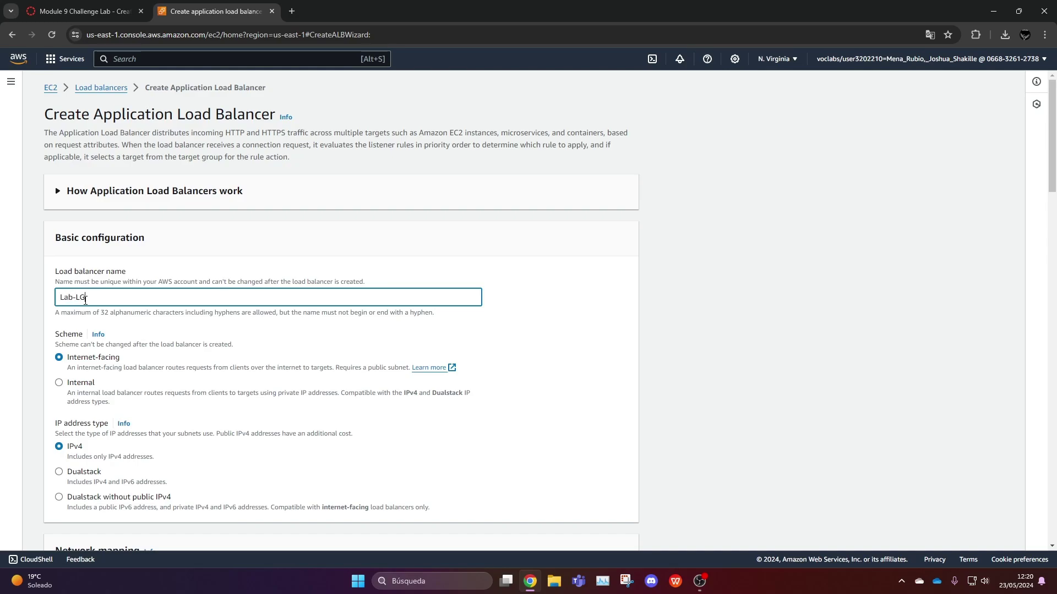
text(Lab-LG)
key(BackSpace)
text(g)
- Map the load balancer to Lab VPC with Public Subnet 1 in us-east-1a and Public Subnet 2 in us-east-1b
scroll(157, 327, down, 2)
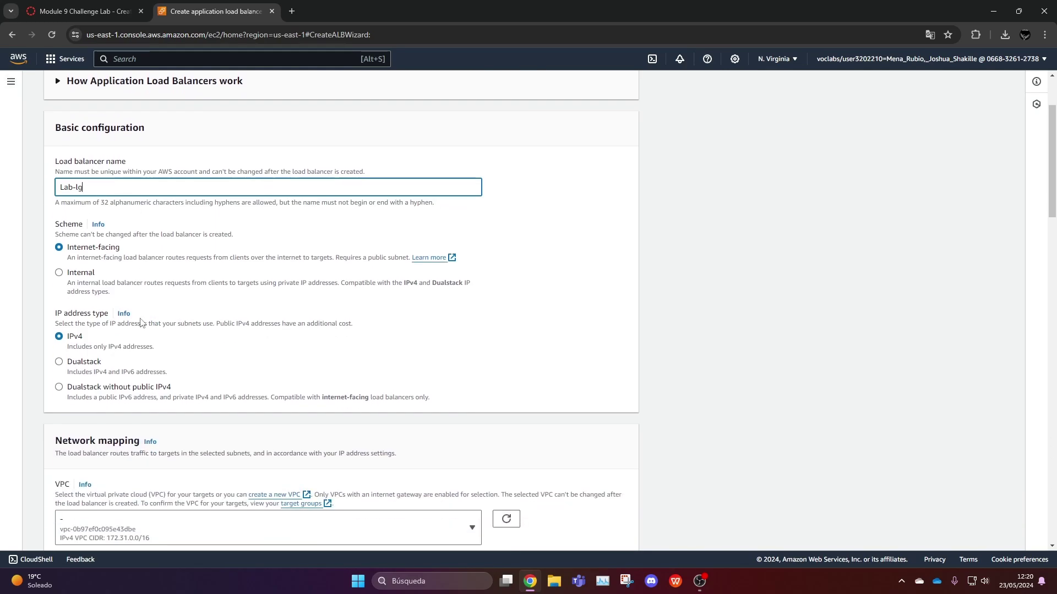
scroll(149, 326, down, 3)
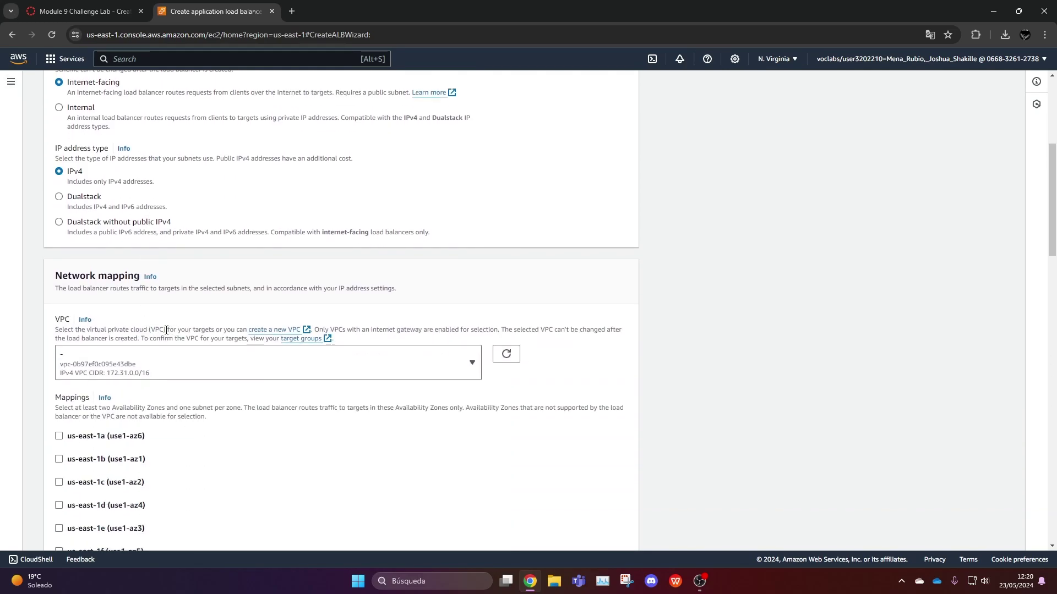
click(121, 366)
click(128, 449)
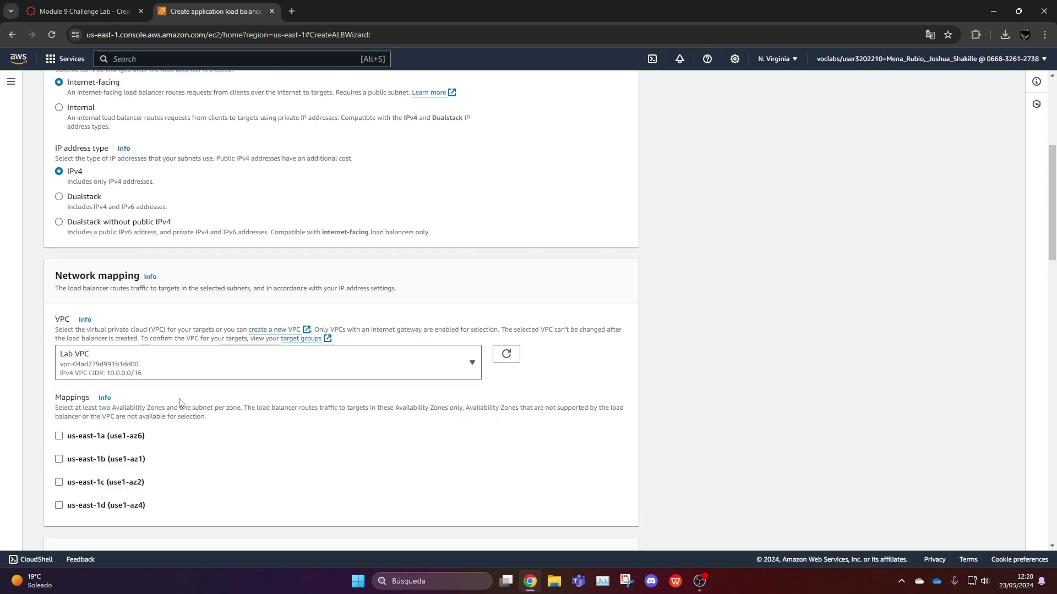
scroll(181, 401, down, 3)
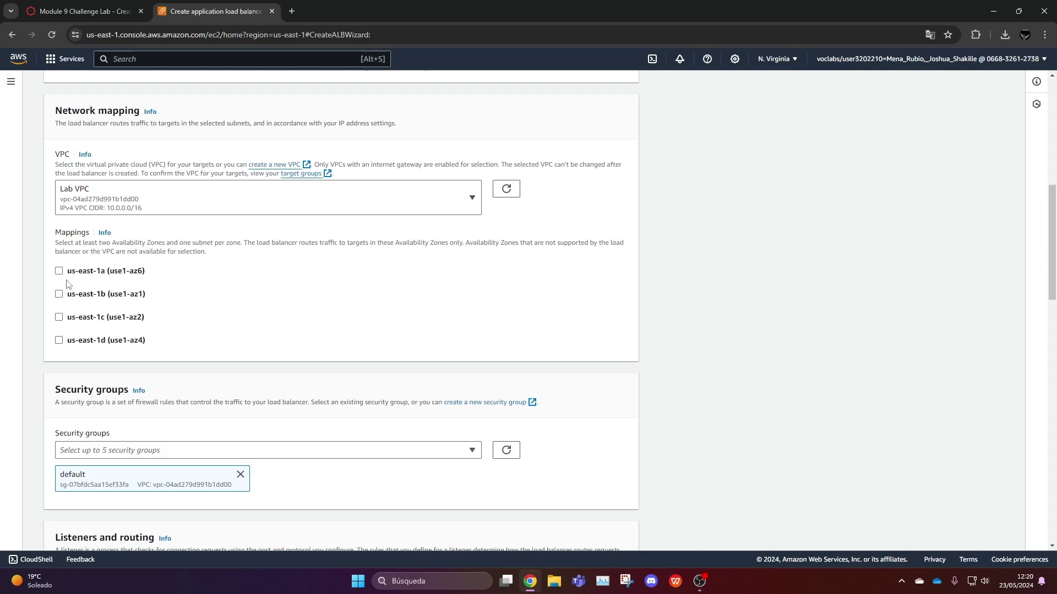
click(59, 270)
click(58, 359)
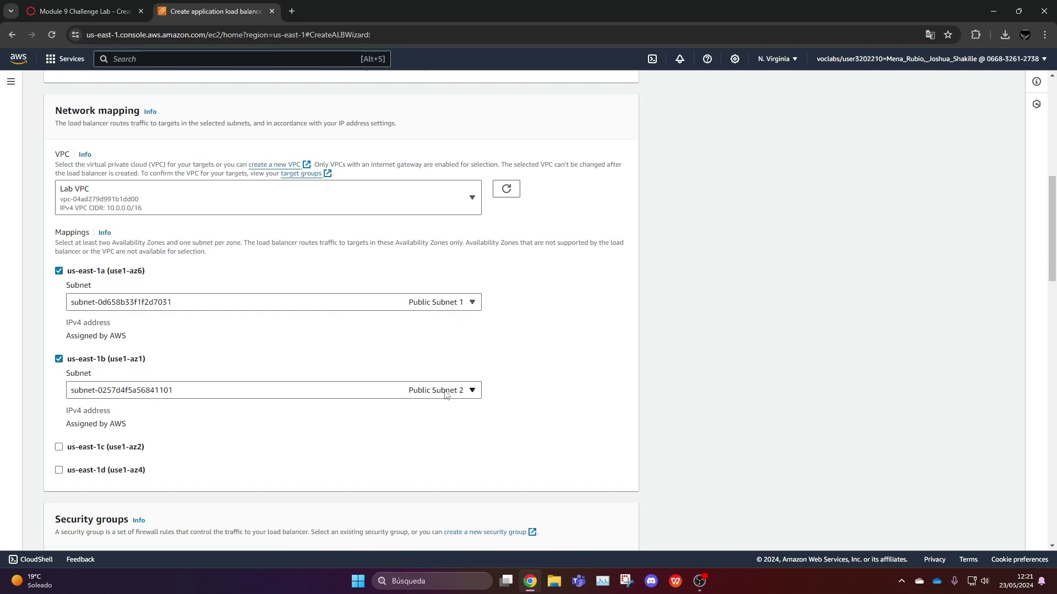
- Remove the default security group from the load balancer and open the form for a new security group
scroll(463, 380, down, 2)
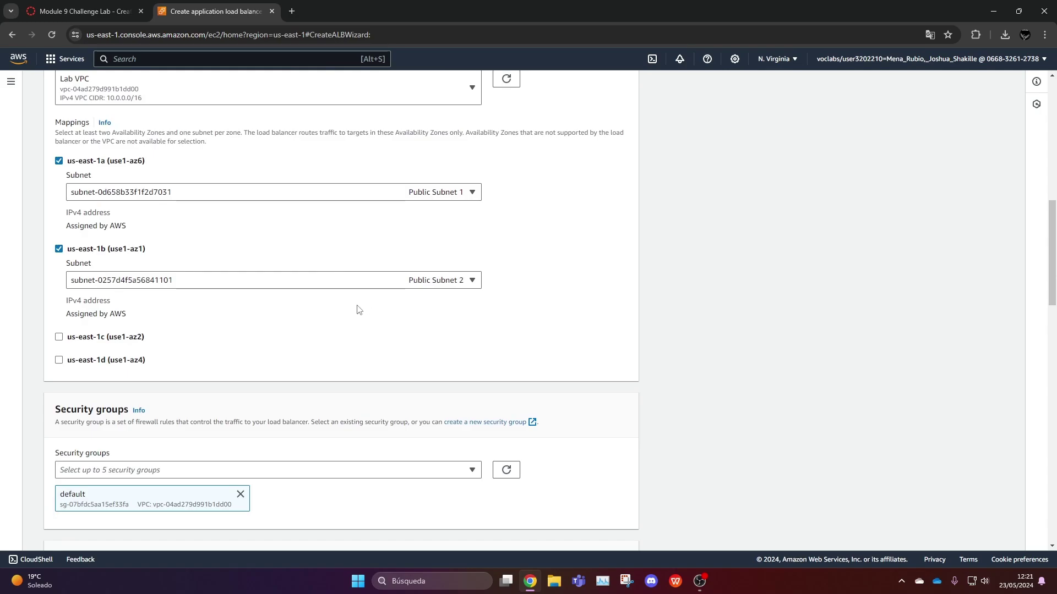
scroll(358, 307, down, 2)
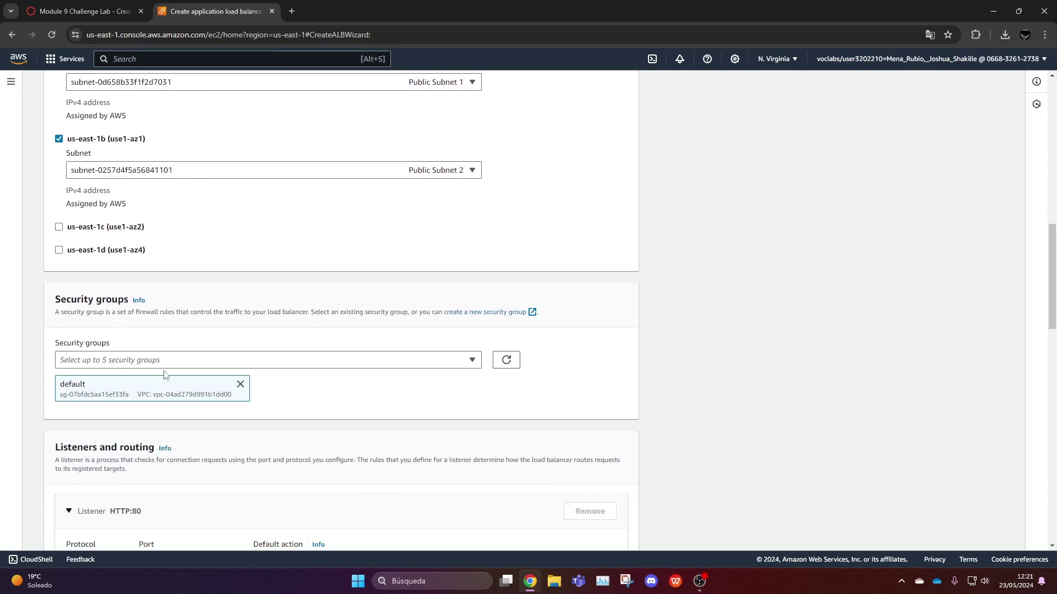
click(240, 386)
click(480, 313)
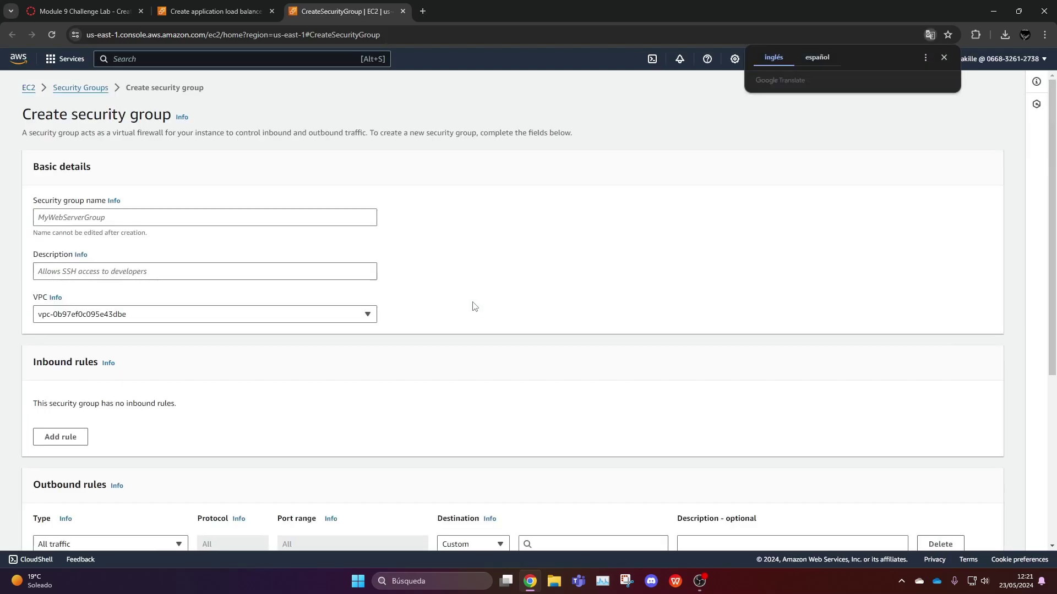
- Name the security group lb-sg, describe it as "allow http traffic" and assign it to Lab VPC
click(82, 220)
text(l)
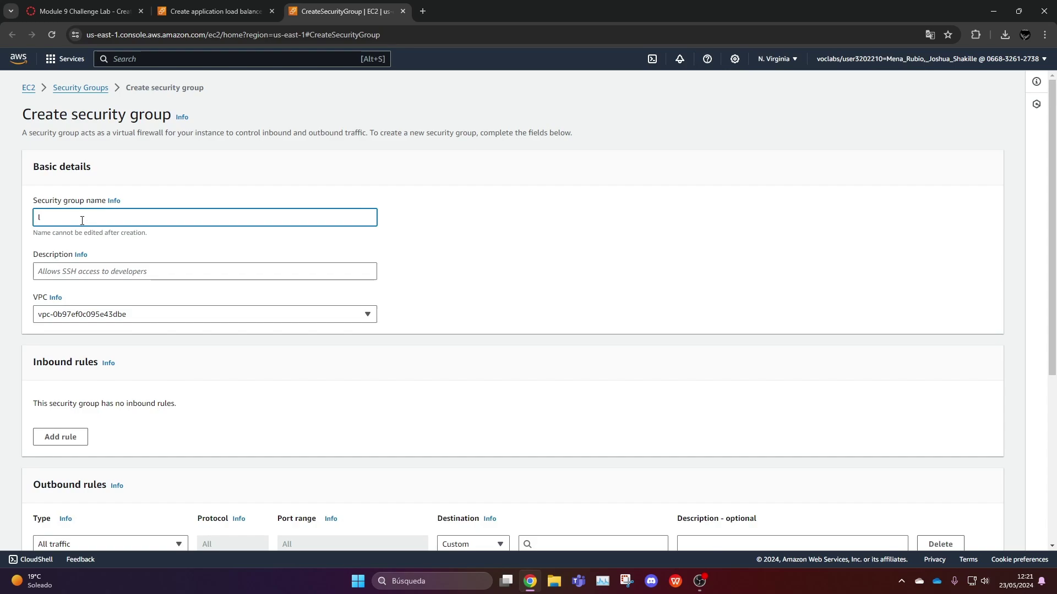
text(b-sg)
click(97, 269)
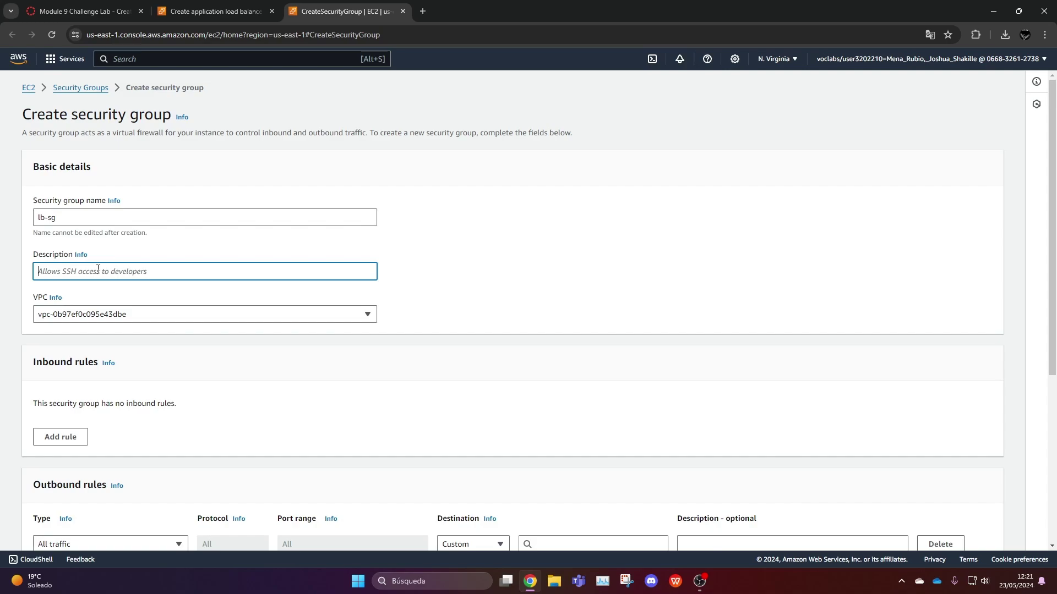
text(allow http traffic)
click(141, 315)
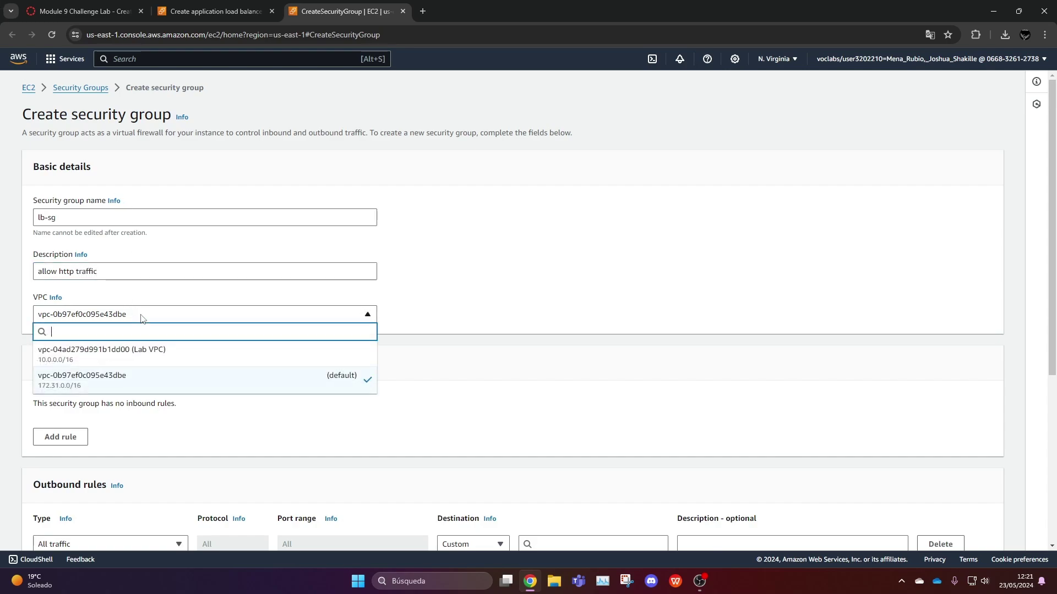
click(160, 355)
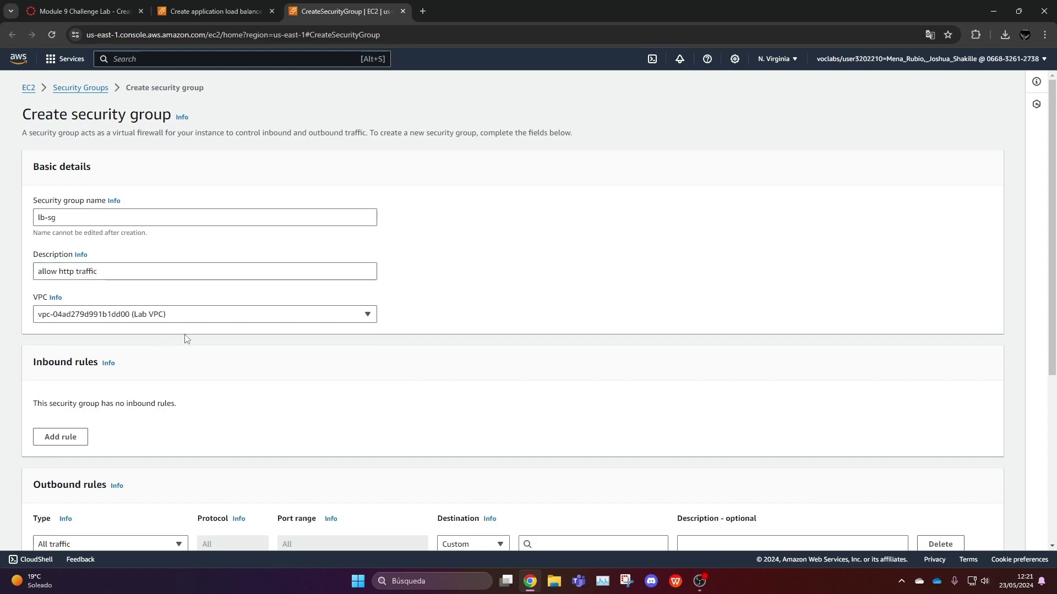
scroll(213, 329, down, 1)
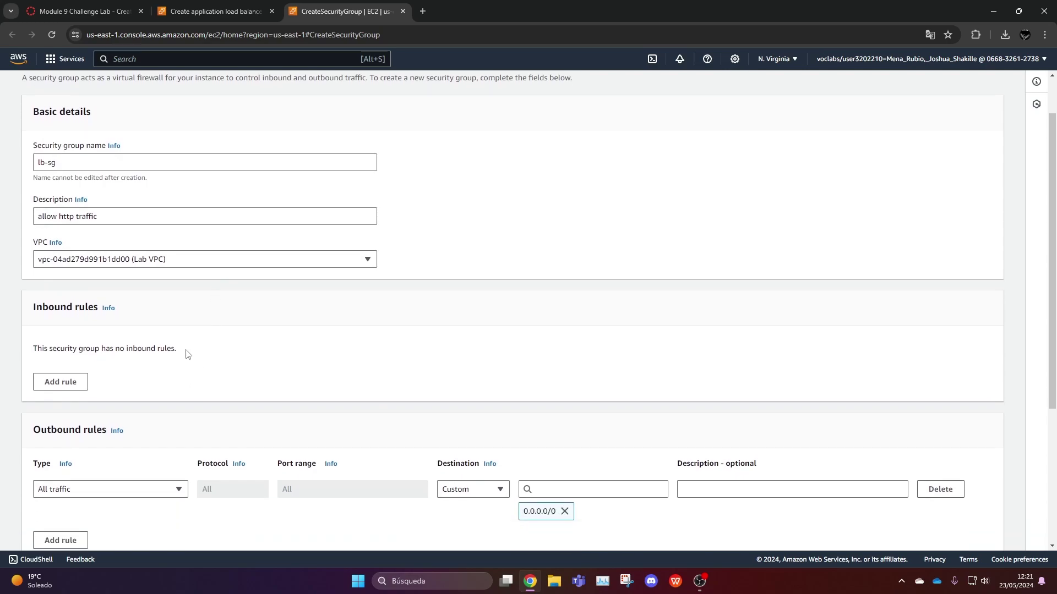
- Add an inbound HTTP rule with source Anywhere-IPv4 to the security group and create the group
scroll(132, 321, down, 1)
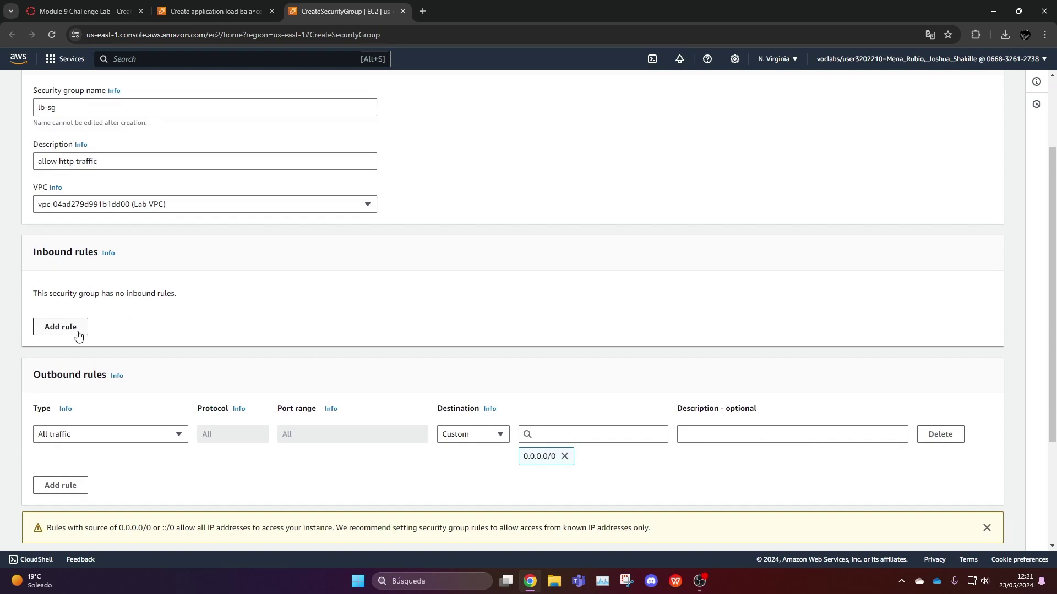
click(78, 337)
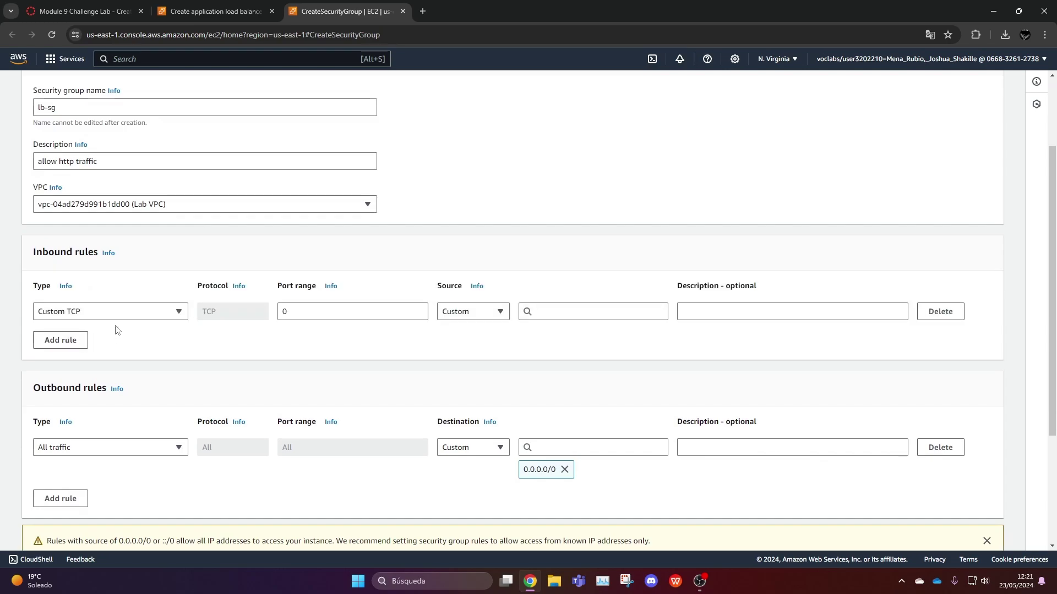
click(85, 316)
text(ht)
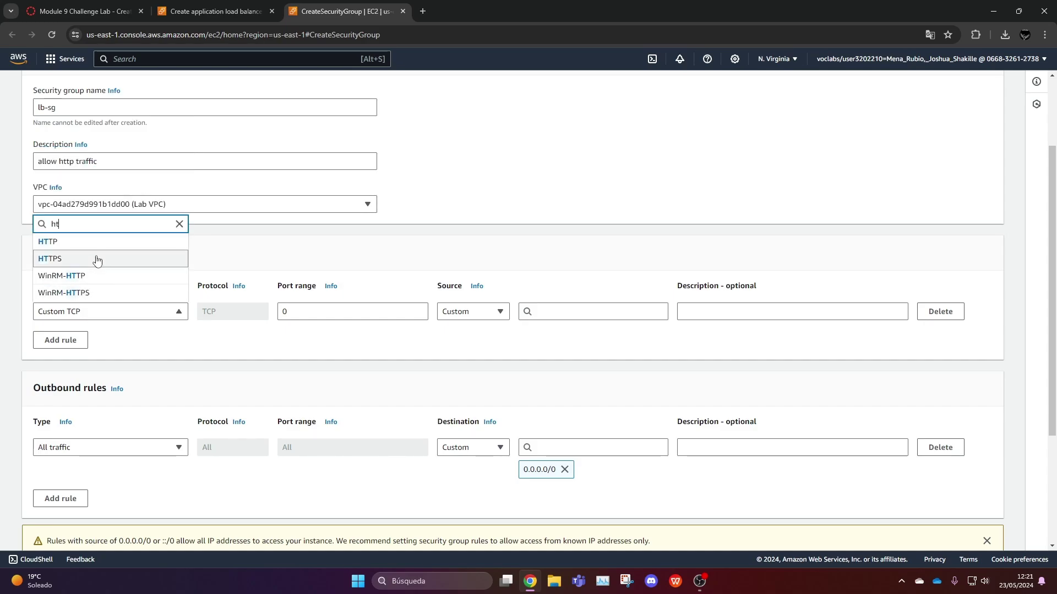
click(82, 242)
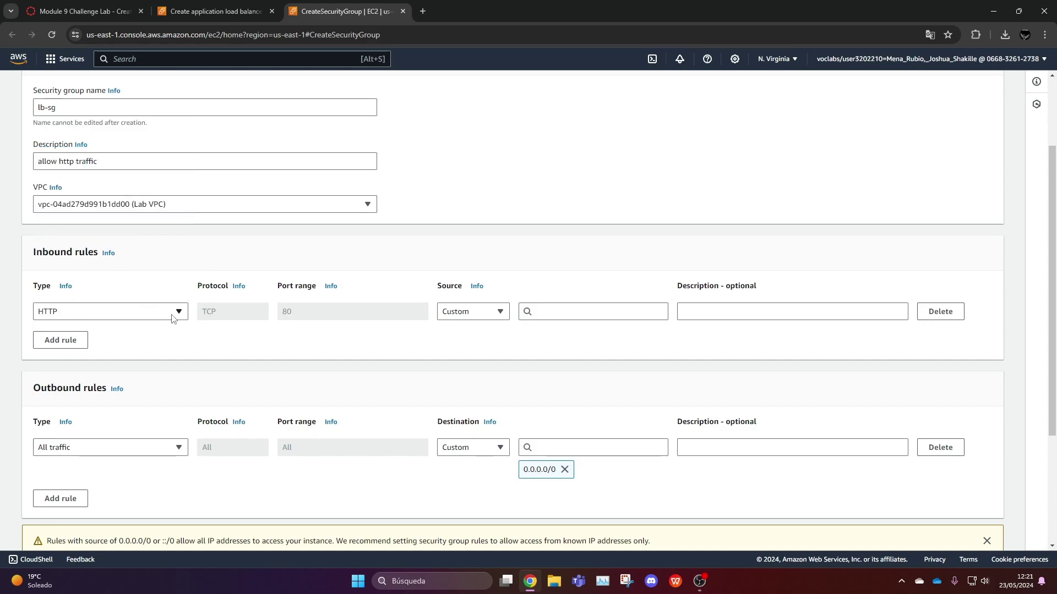
click(493, 327)
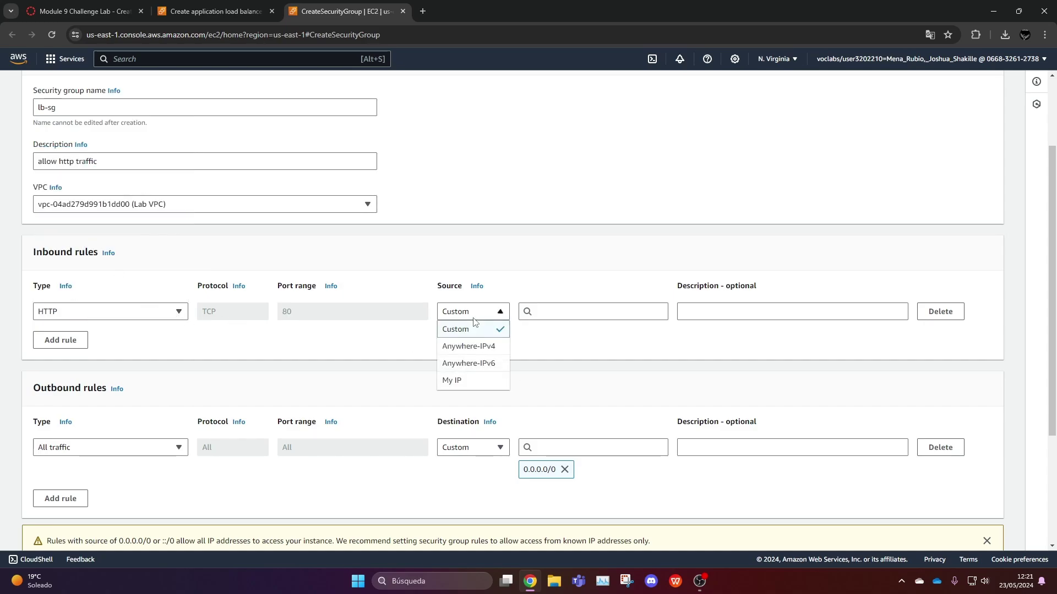
click(484, 346)
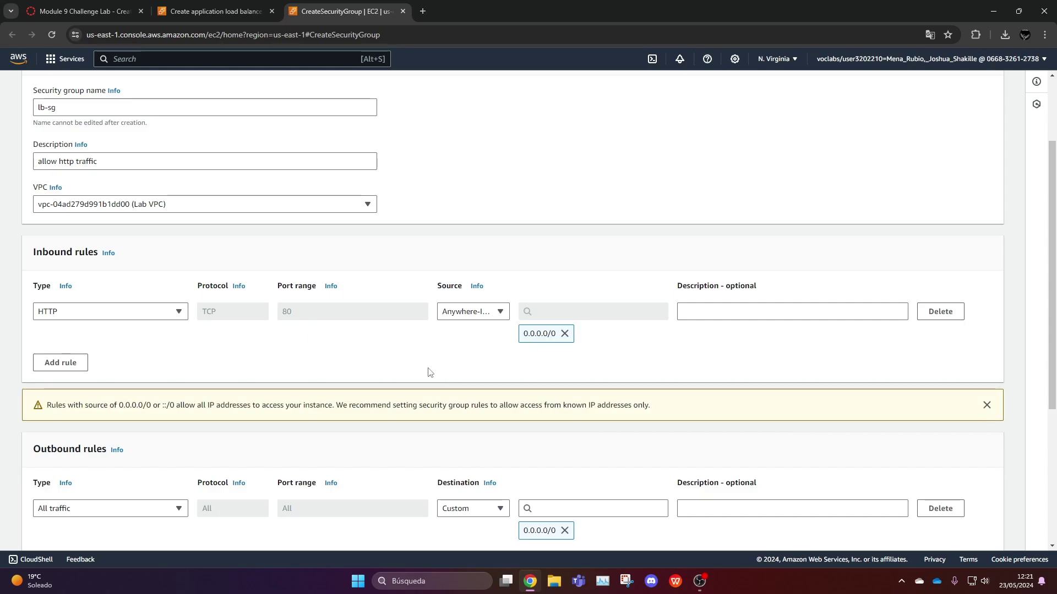
scroll(430, 369, down, 4)
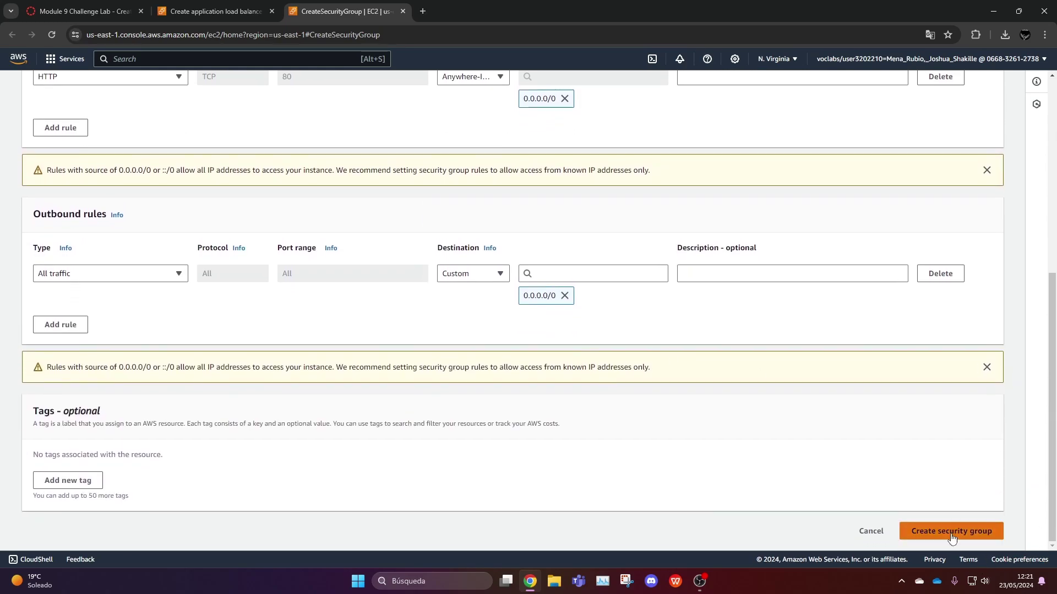
click(950, 531)
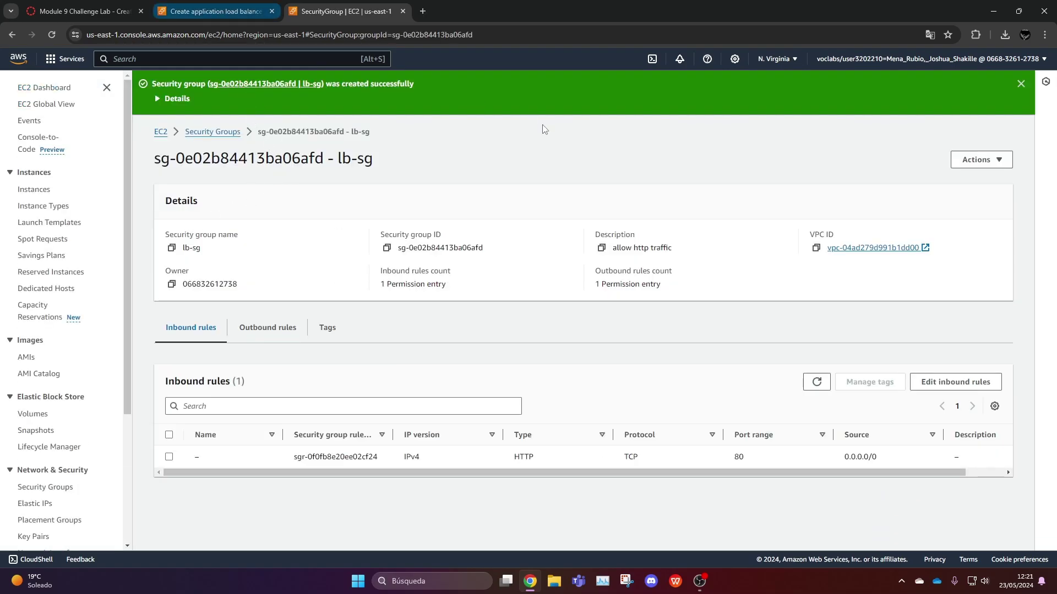
- Return to the load balancer form, refresh its security groups and assign lb-sg in place of the default group
click(205, 12)
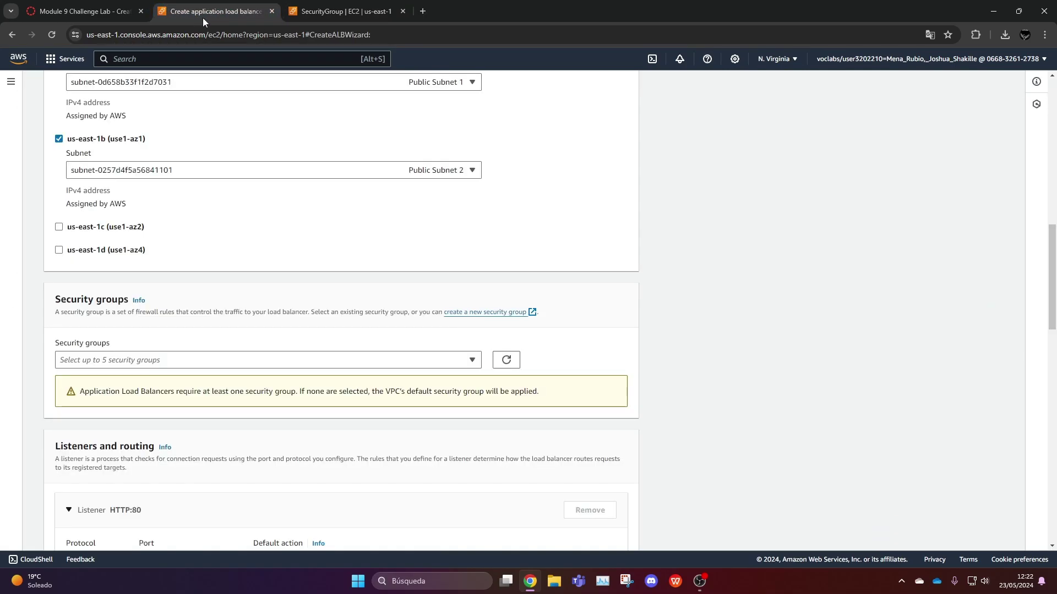
click(123, 361)
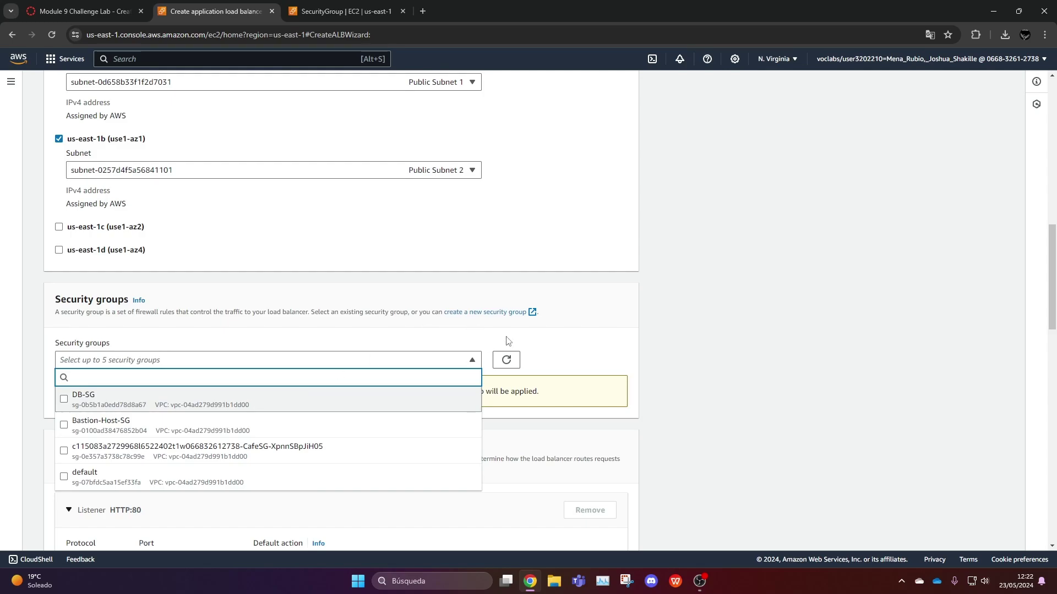
click(533, 343)
click(505, 360)
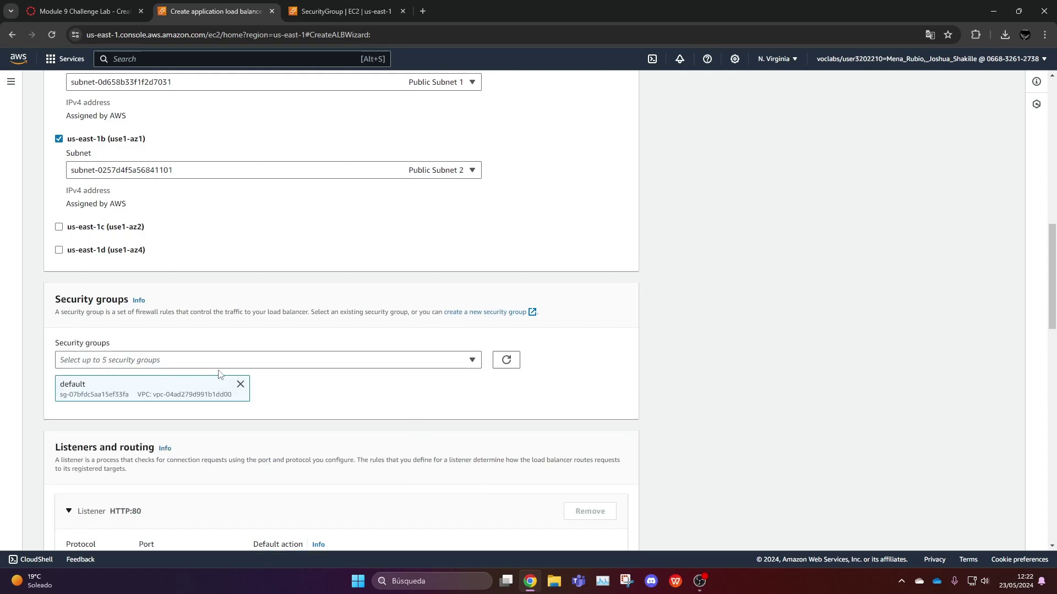
click(239, 386)
click(167, 360)
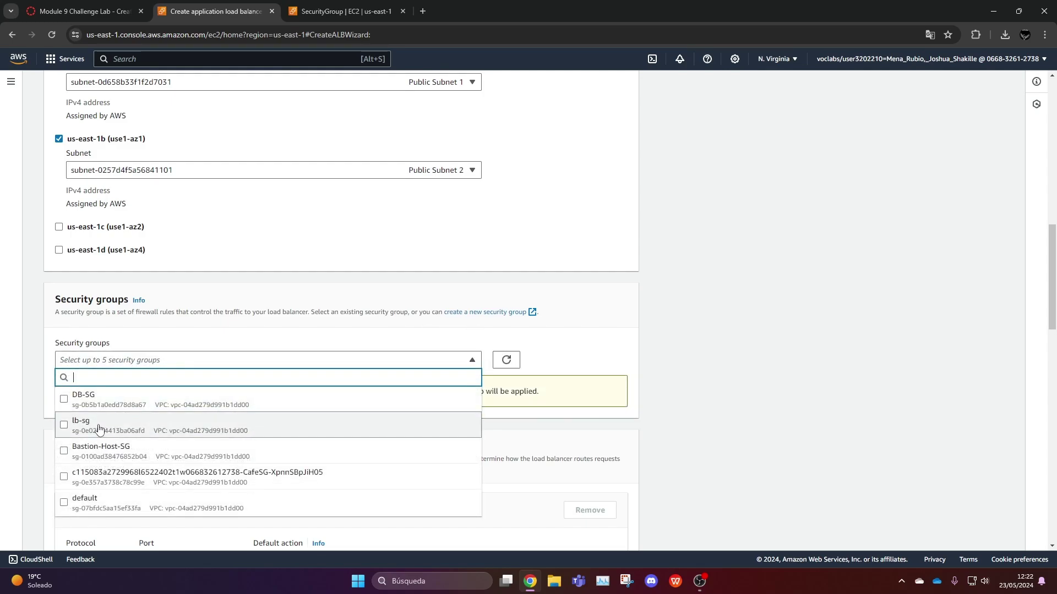
click(65, 426)
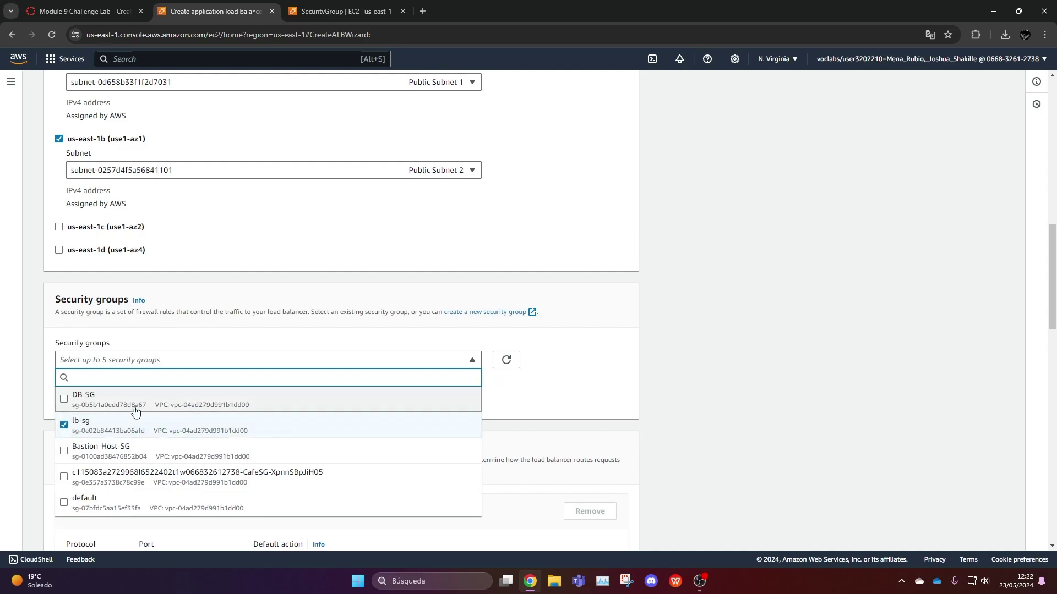
click(584, 350)
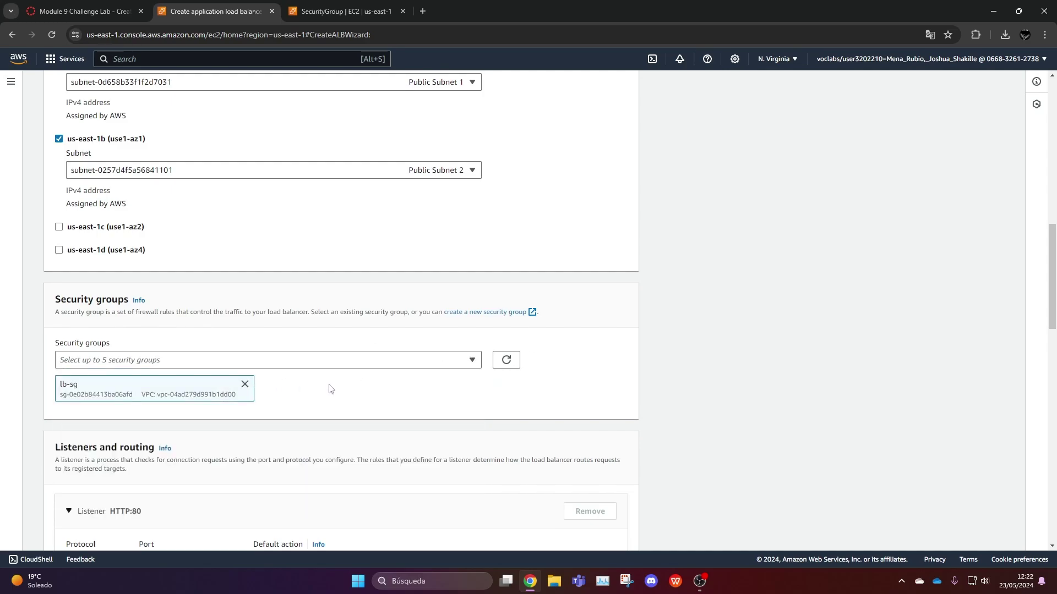
- Create an Instances target group named lab-tg for the load balancer's listener, keeping HTTP port 80 and Lab VPC
scroll(330, 385, down, 2)
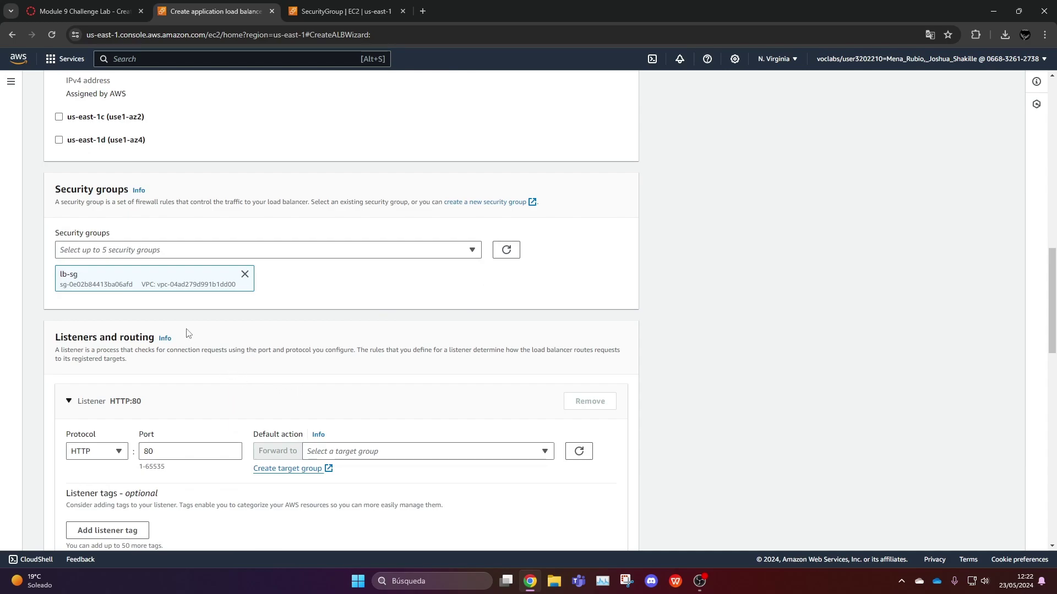
scroll(245, 387, down, 2)
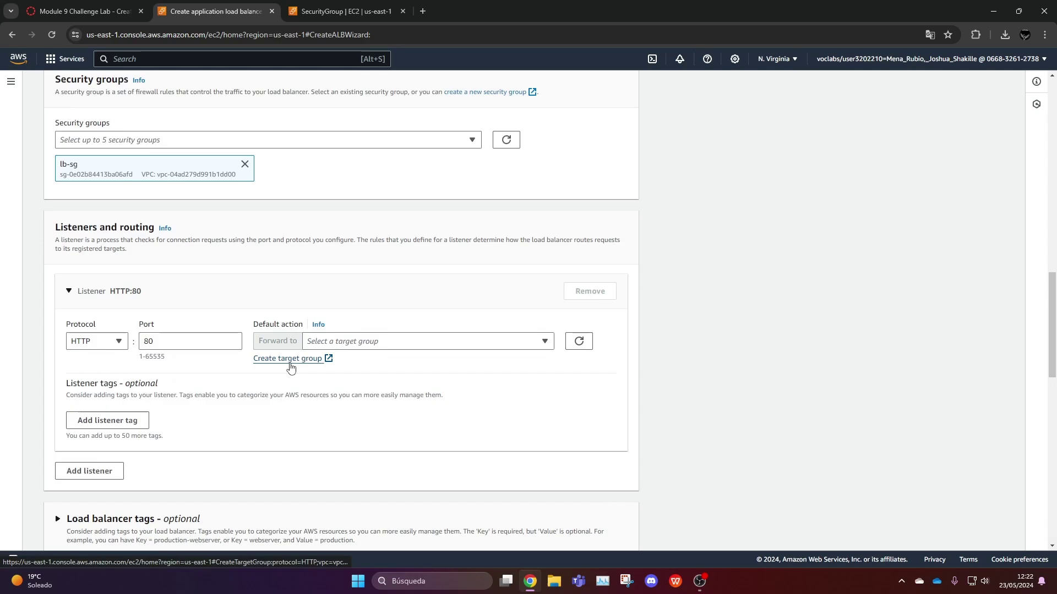
click(296, 359)
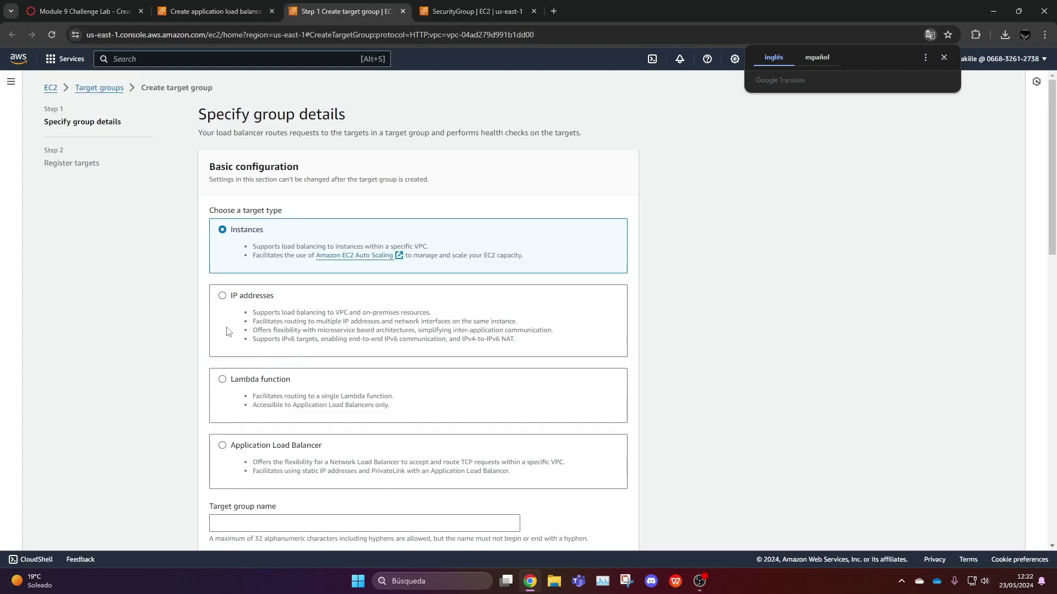
scroll(318, 309, down, 3)
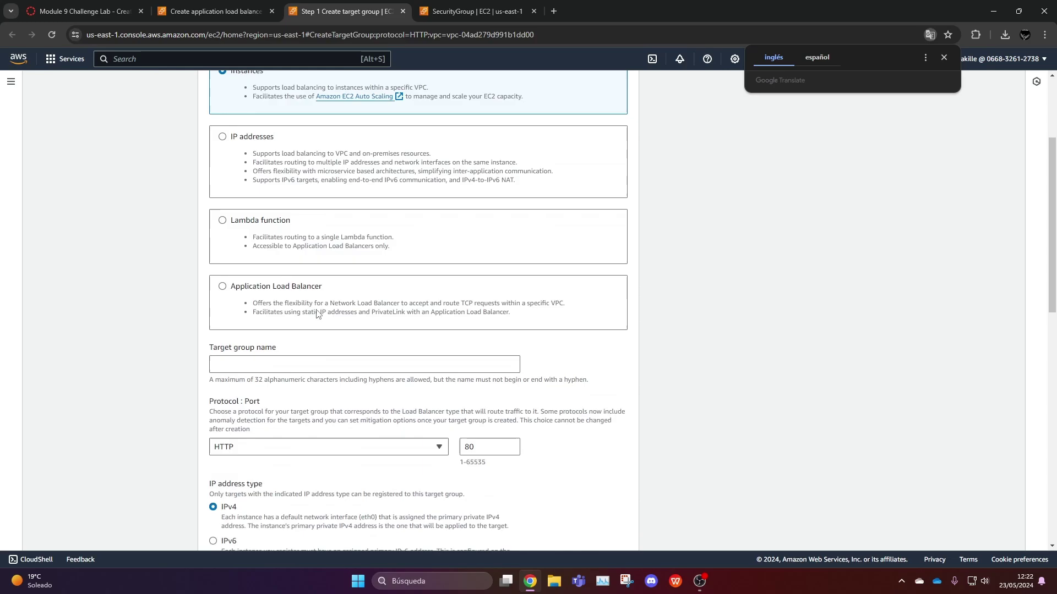
click(259, 357)
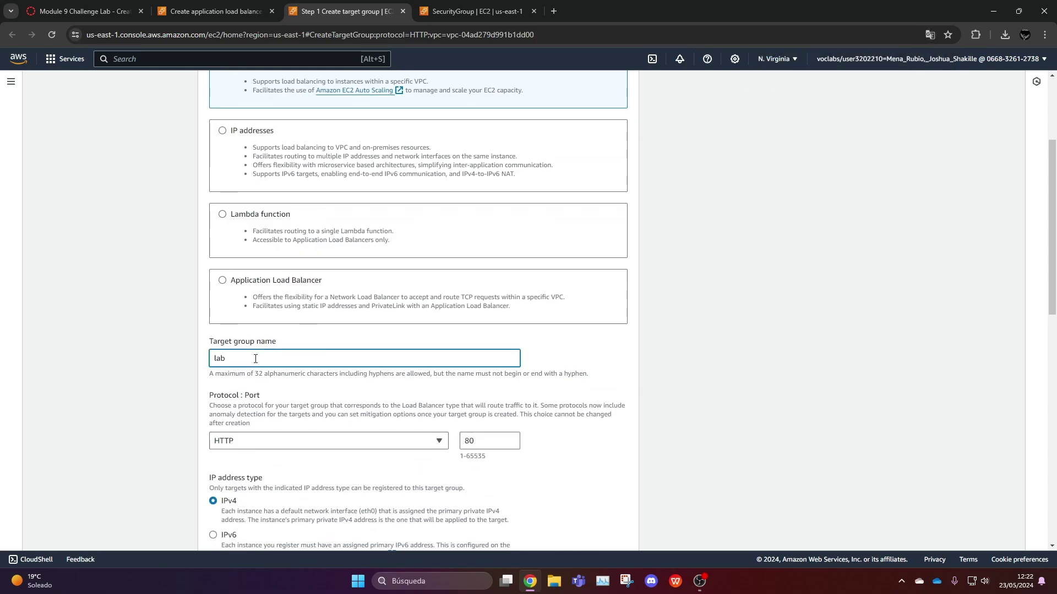
text(lab-tg)
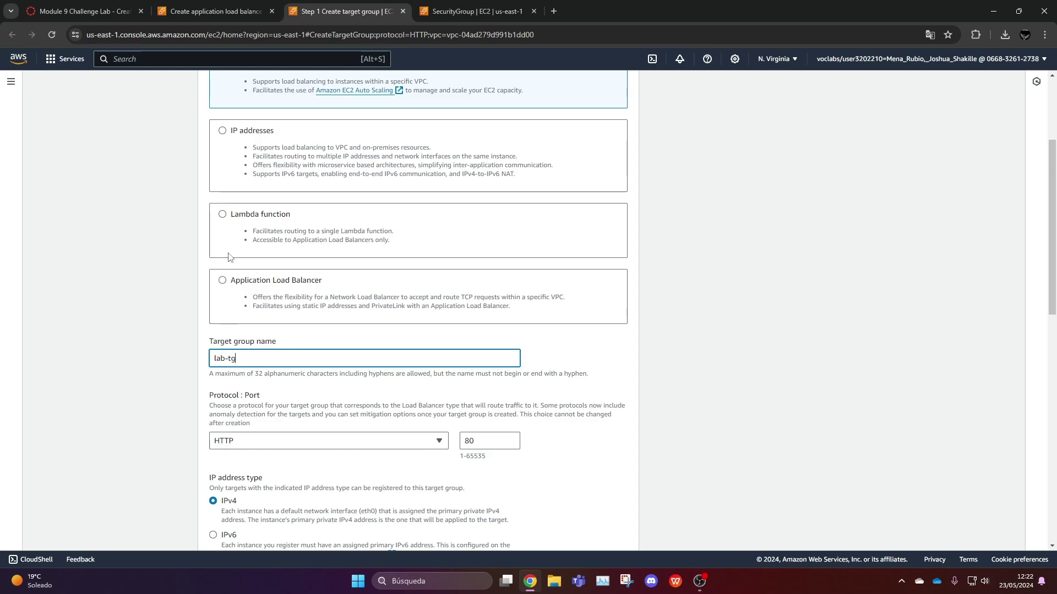
scroll(350, 329, down, 4)
scroll(457, 352, down, 7)
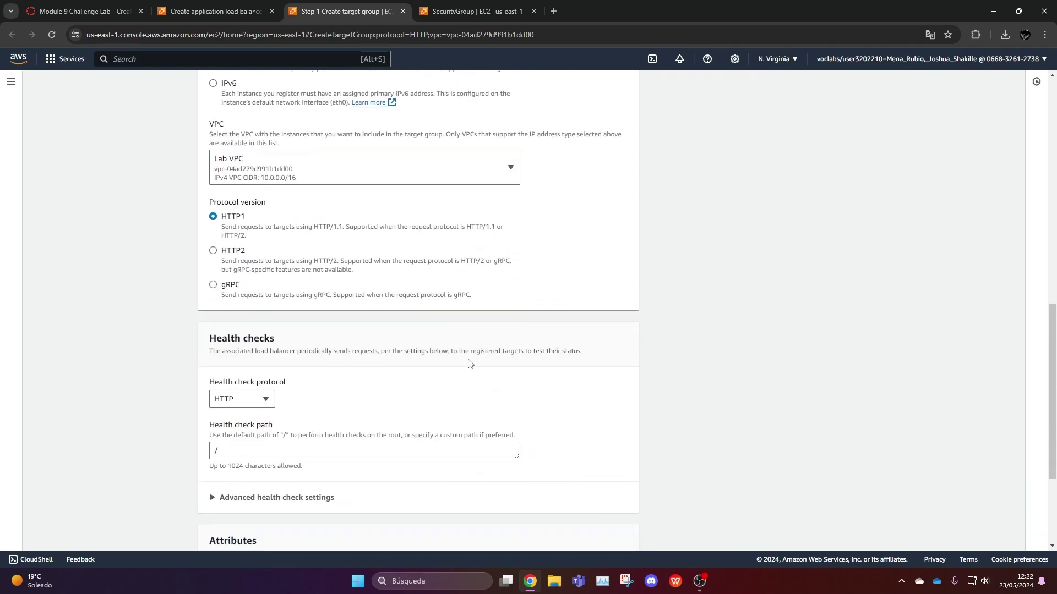
click(622, 540)
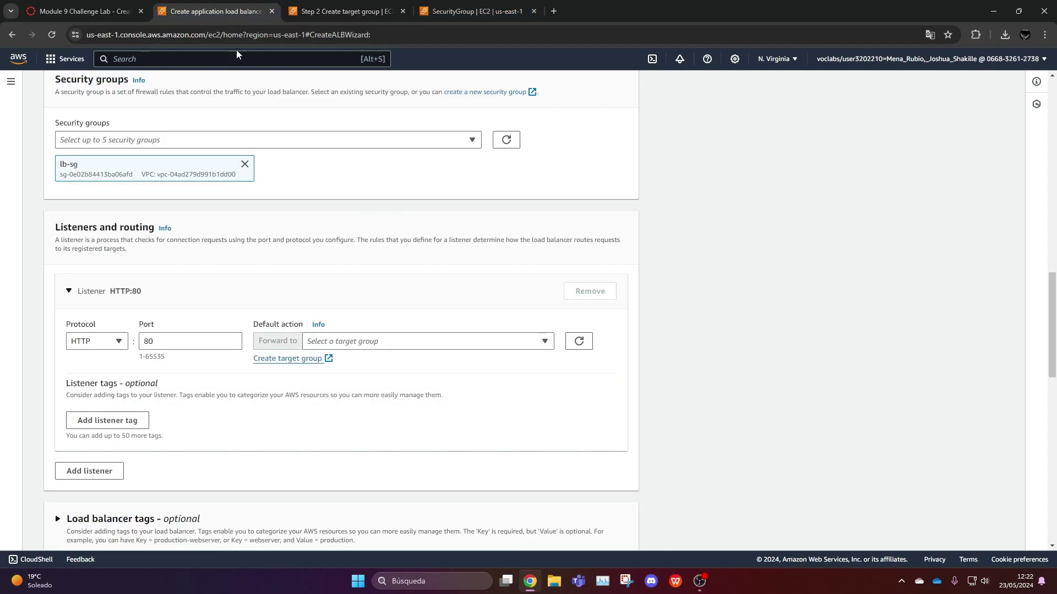
- Forward the HTTP:80 listener to target group lab-tg and create the load balancer
click(418, 341)
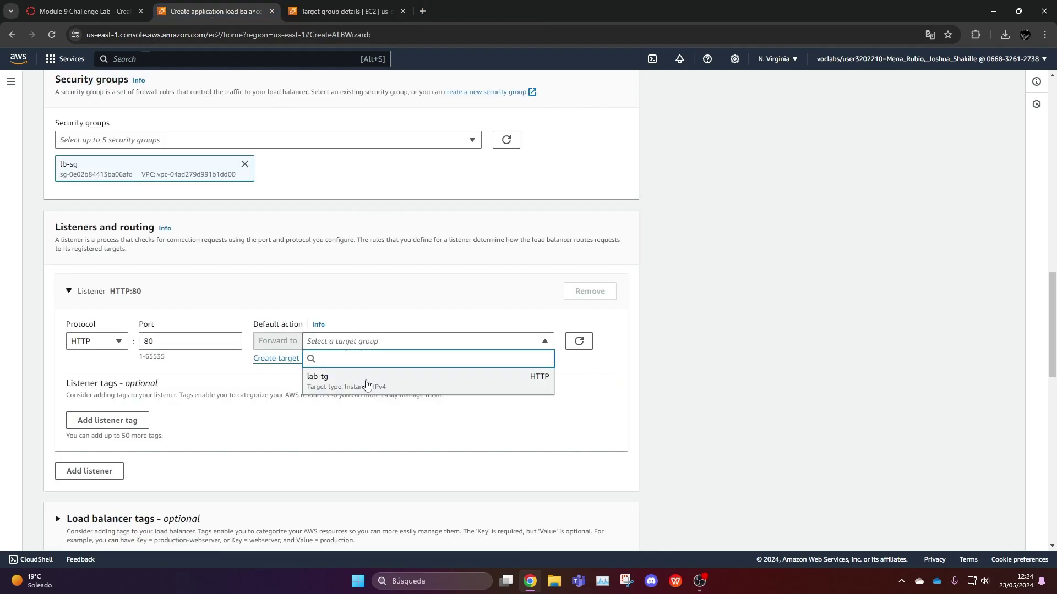
click(332, 384)
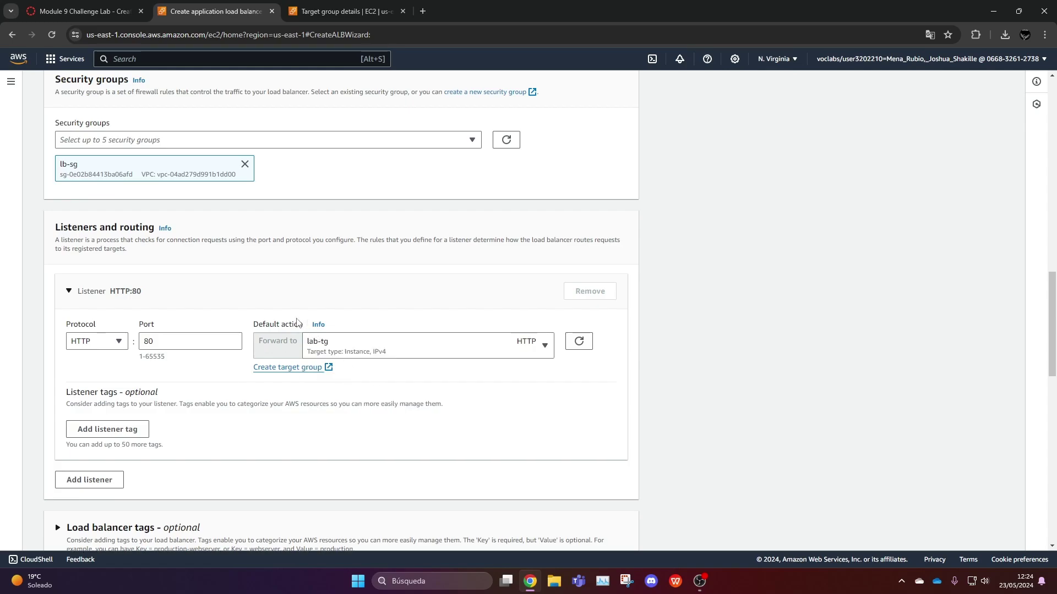
scroll(441, 378, down, 3)
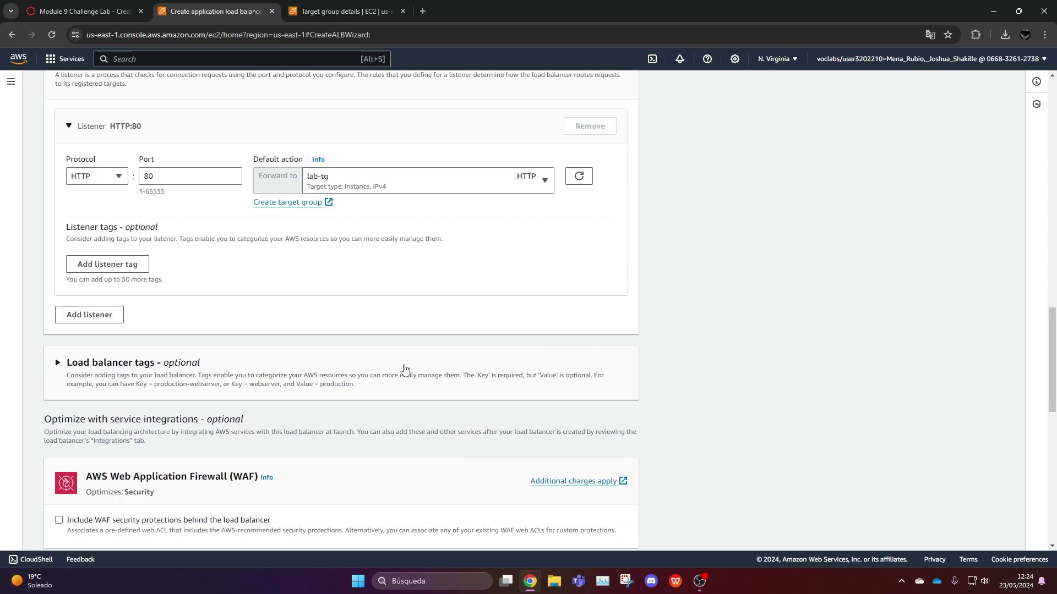
scroll(440, 385, down, 10)
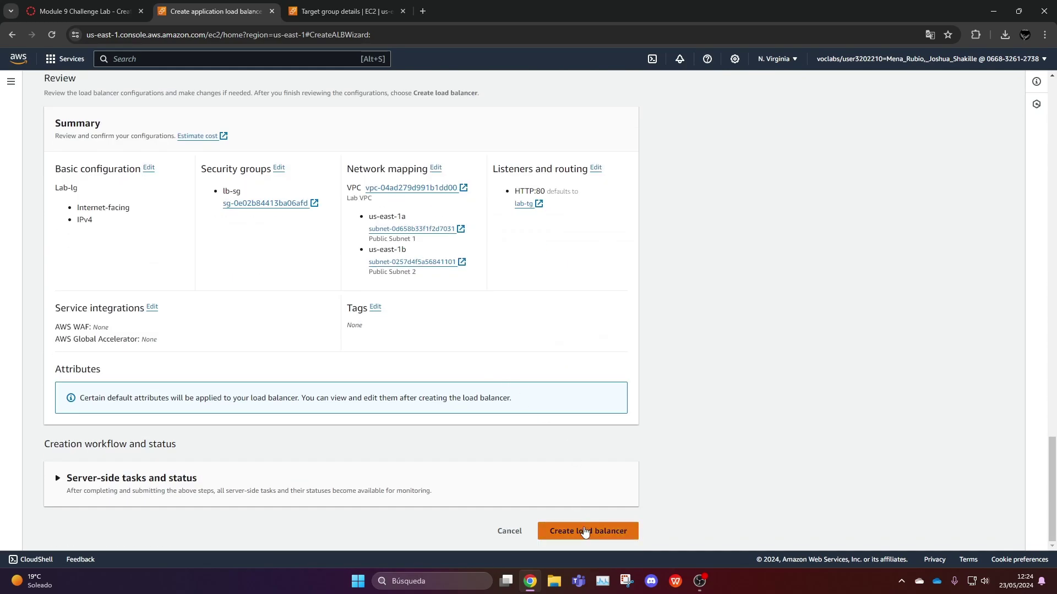
click(585, 529)
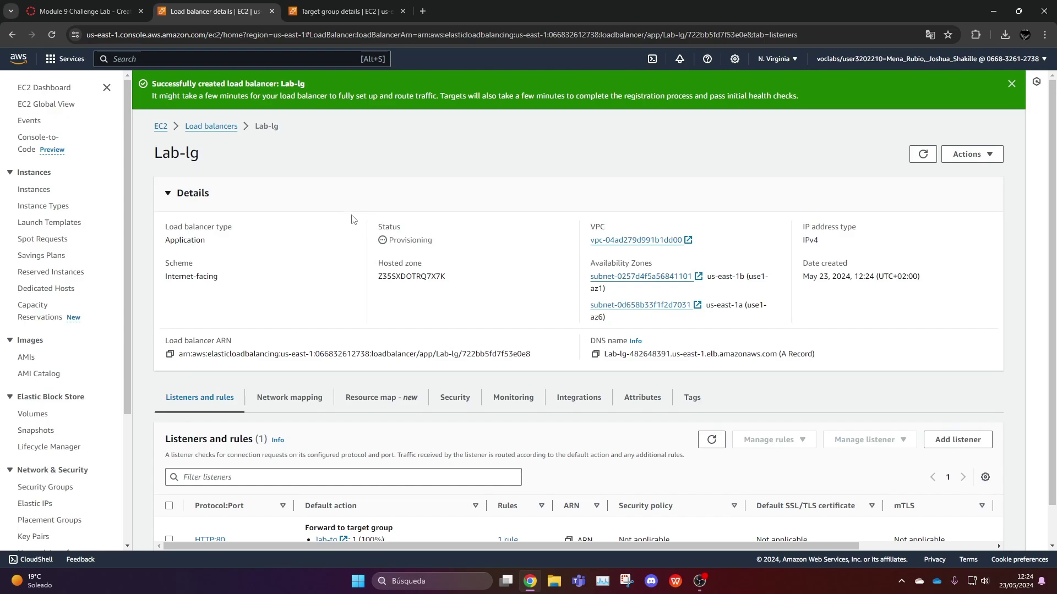
- Check the state of load balancer Lab-lg in the load balancers list and show its details
click(220, 127)
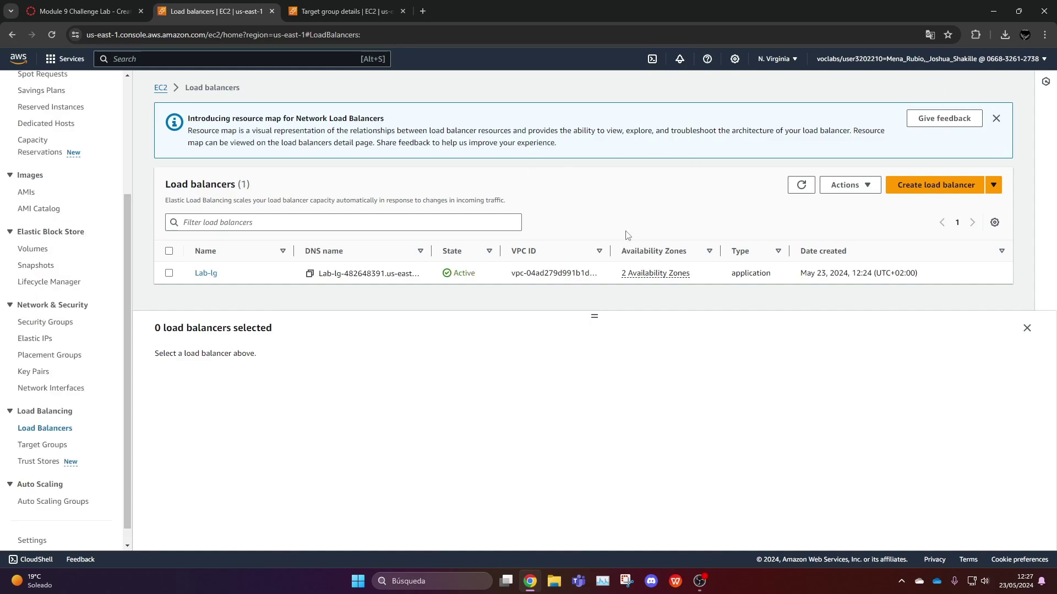
drag(457, 274, 476, 281)
click(492, 279)
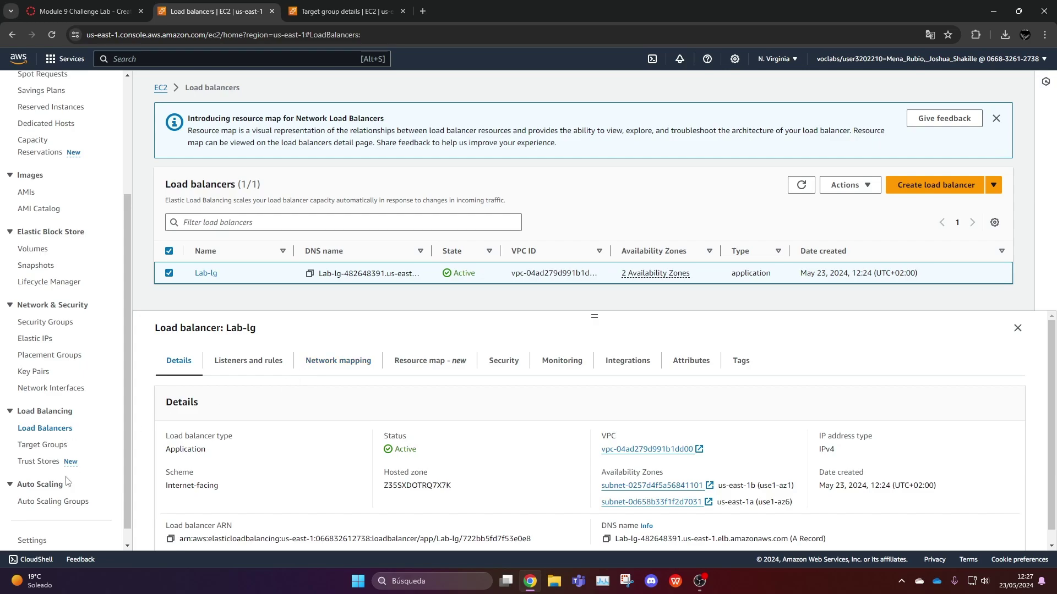
- Select Auto Scaling group Lab-asg in the Auto Scaling groups list and locate the load balancing section of its details
click(69, 502)
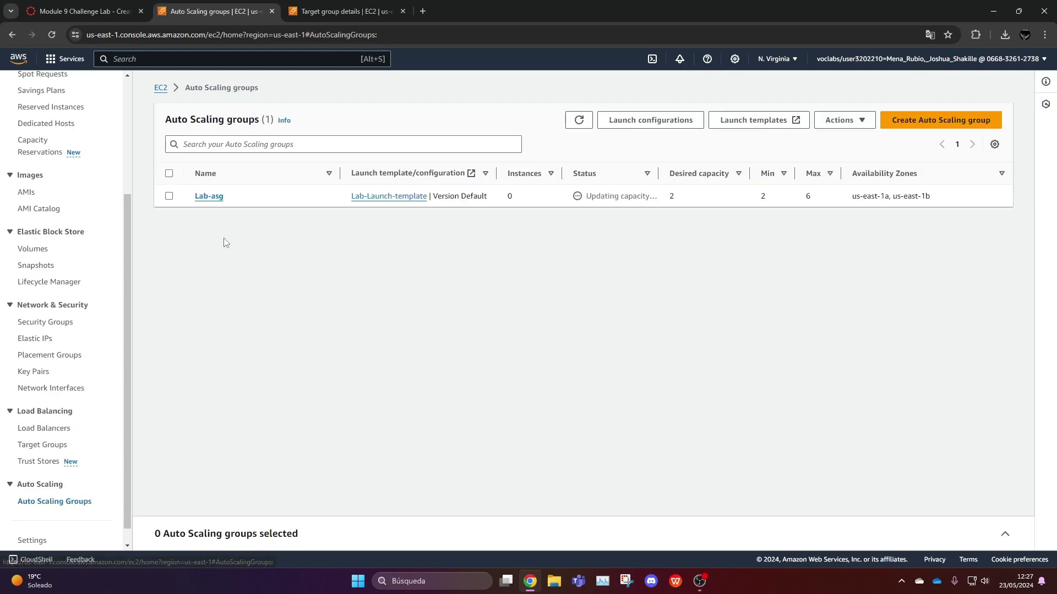
drag(245, 203, 192, 200)
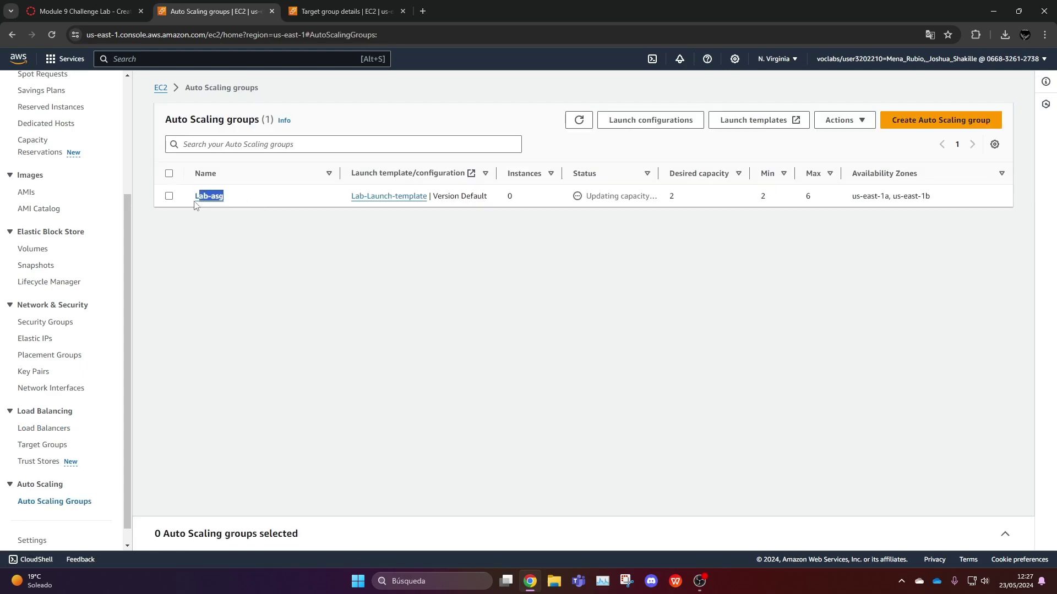
click(245, 242)
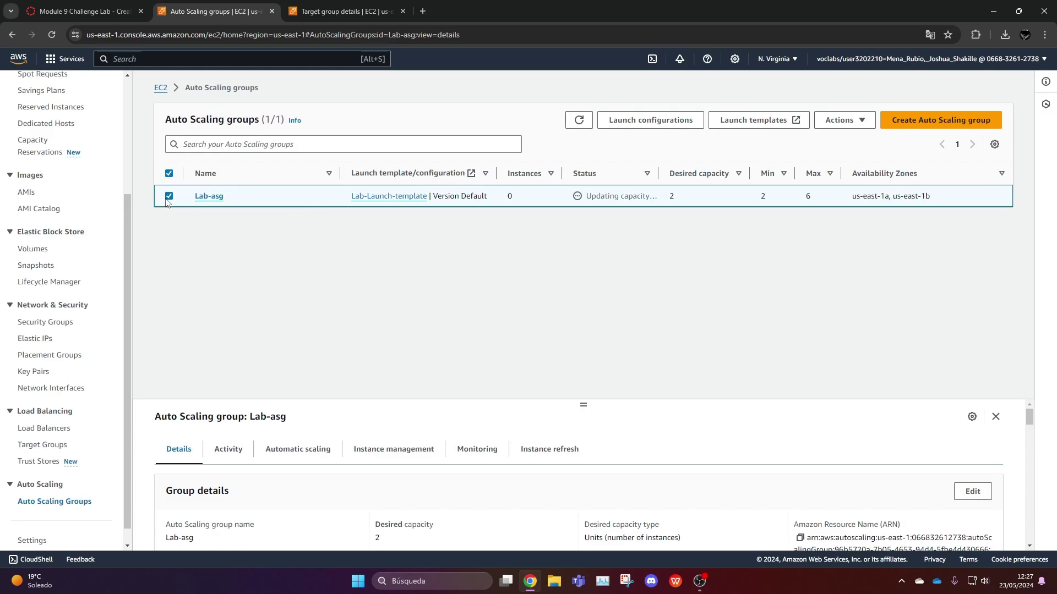
scroll(341, 473, down, 3)
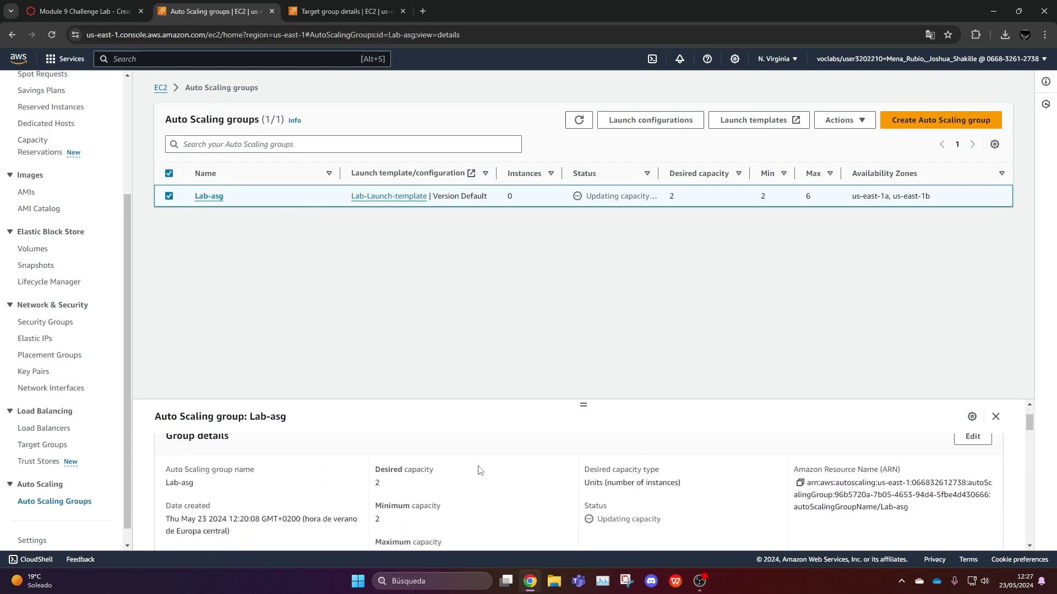
scroll(473, 475, down, 5)
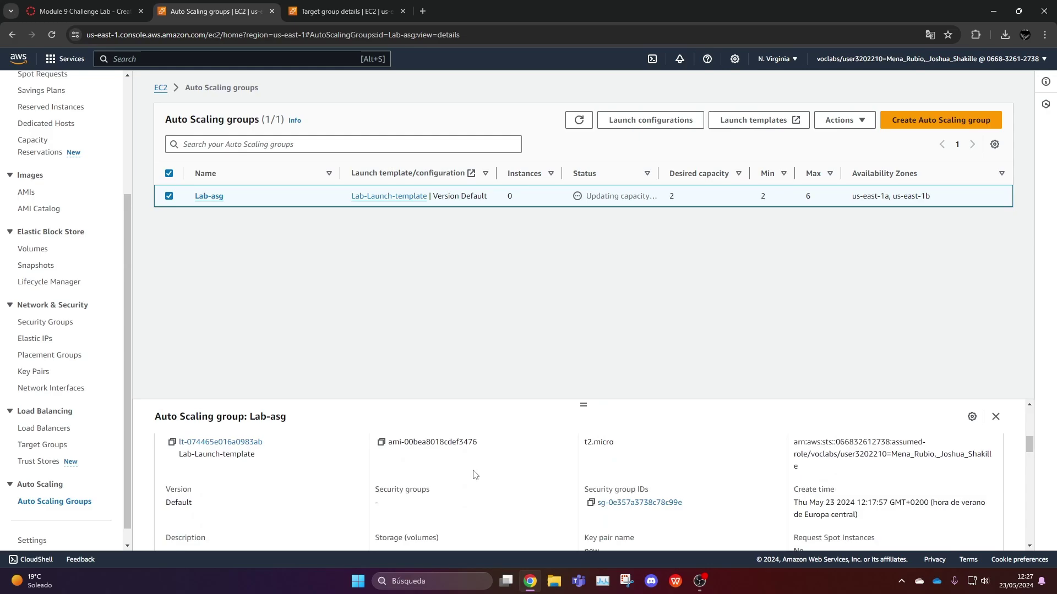
scroll(371, 491, down, 3)
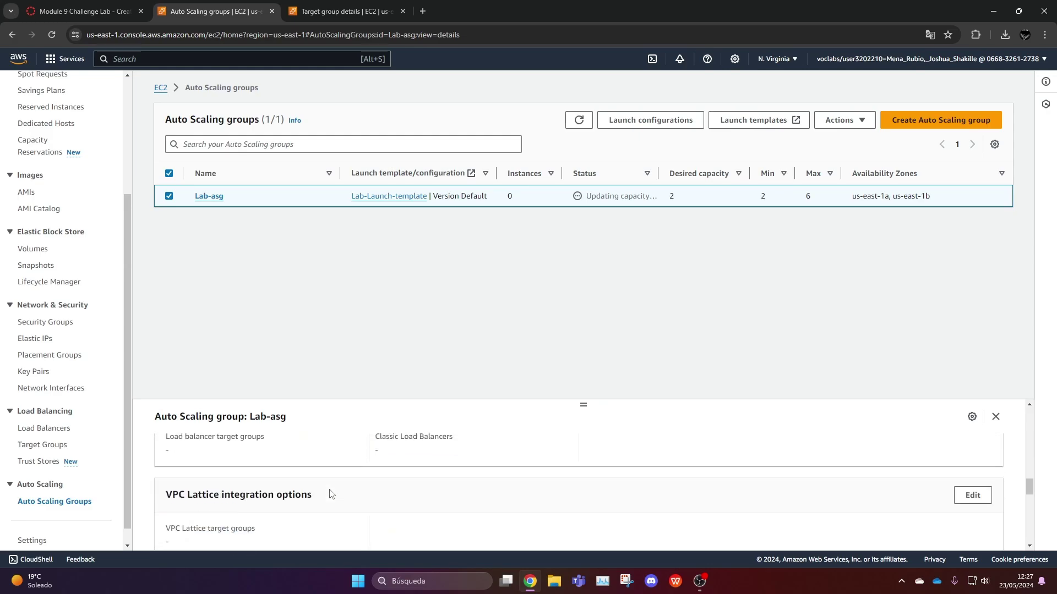
scroll(416, 487, up, 1)
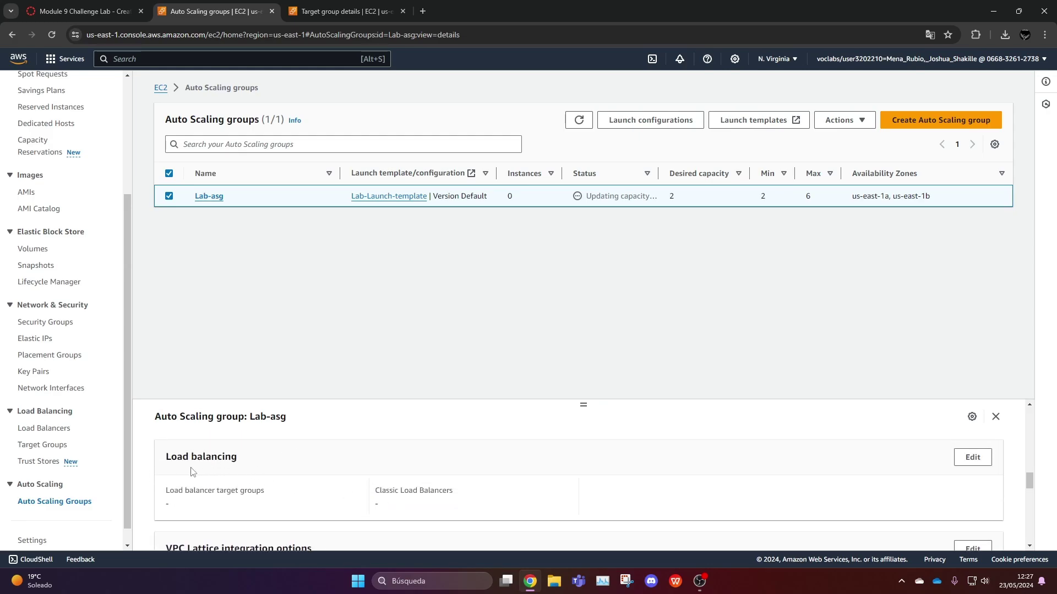
- Edit the load balancing of Lab-asg to attach the Application Load Balancer target group lab-tg, and update the group
click(964, 463)
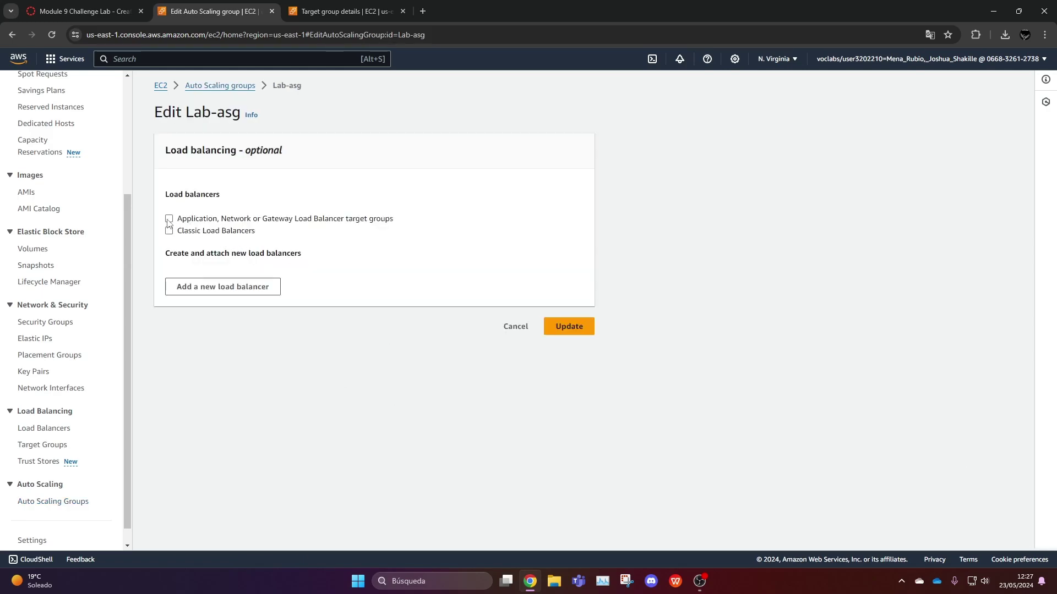
click(170, 220)
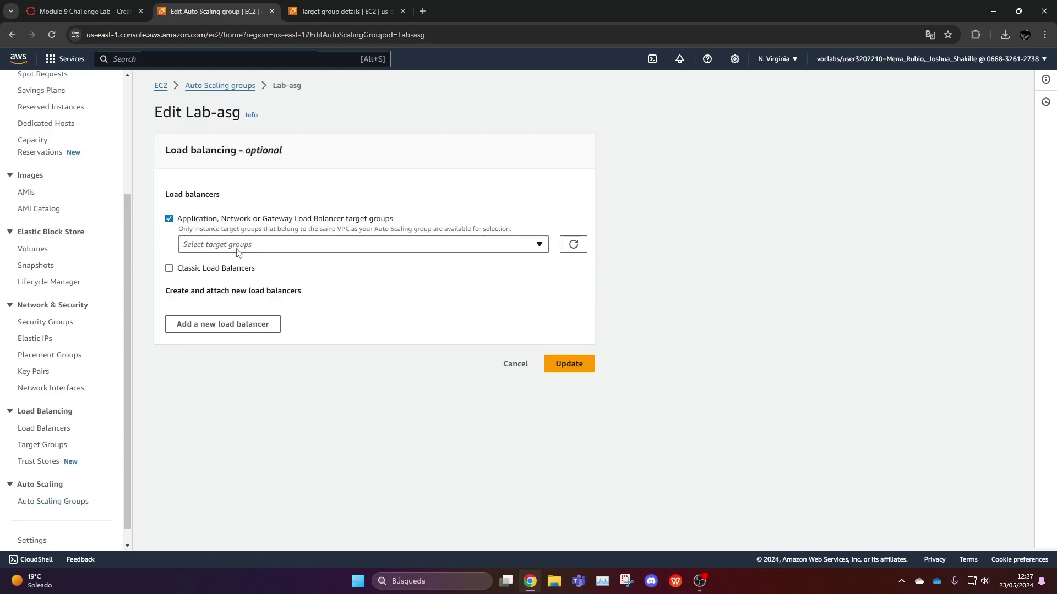
click(238, 249)
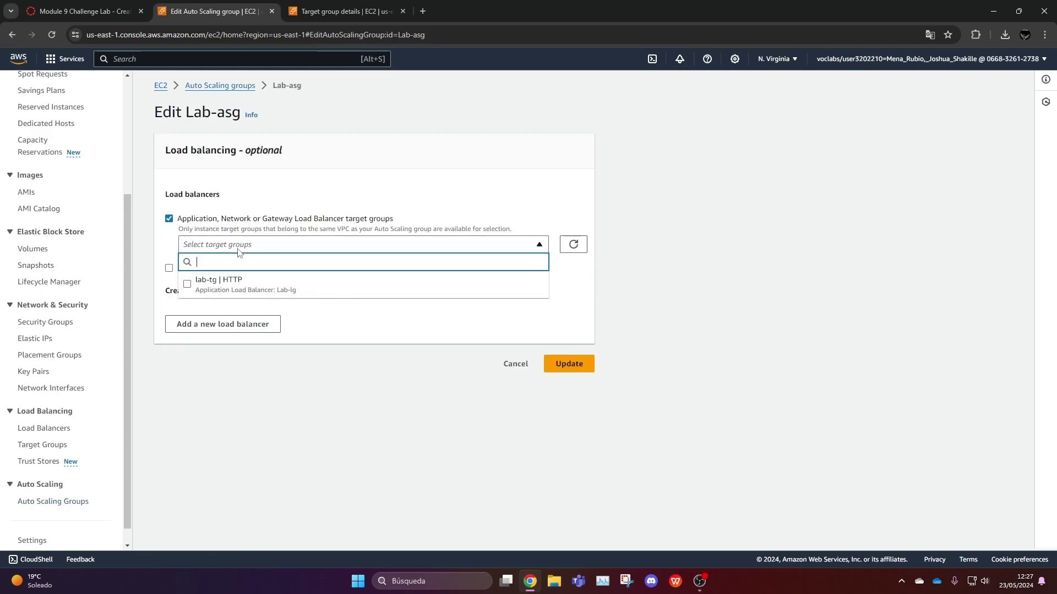
click(188, 286)
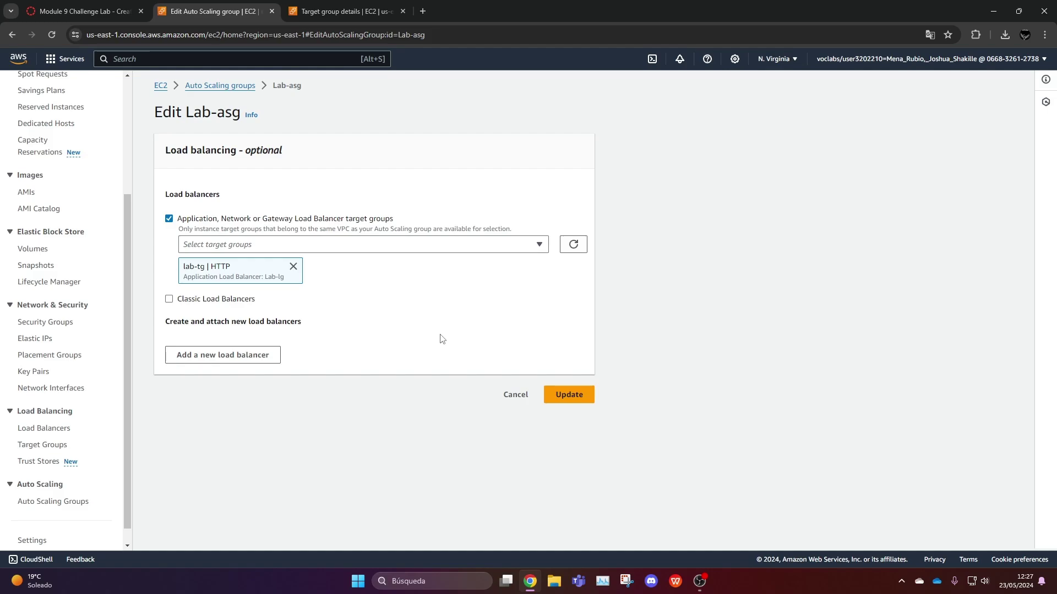
click(573, 395)
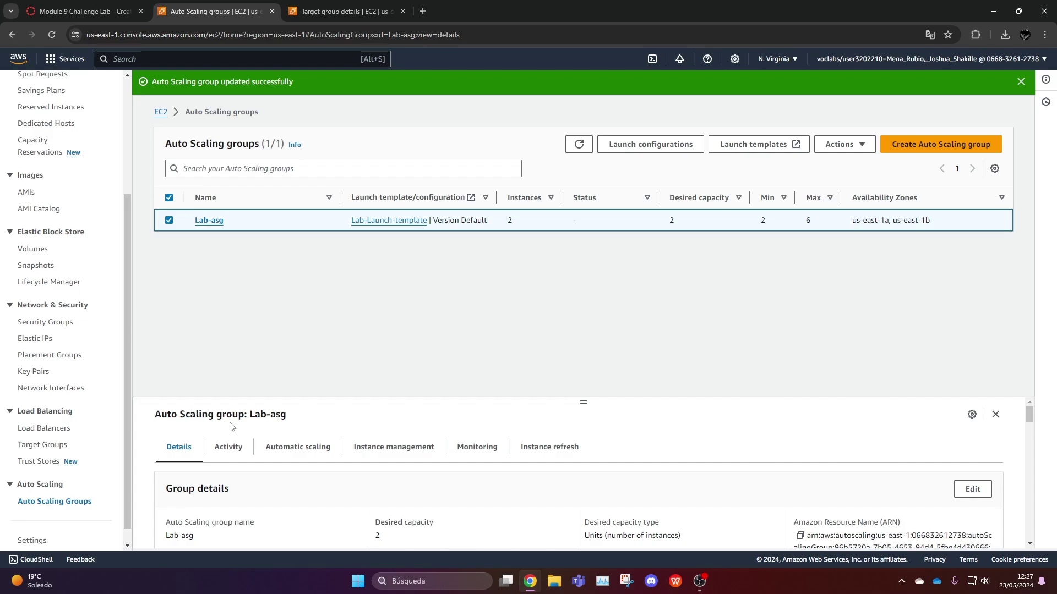
- Go to the EC2 instances list
scroll(85, 201, up, 3)
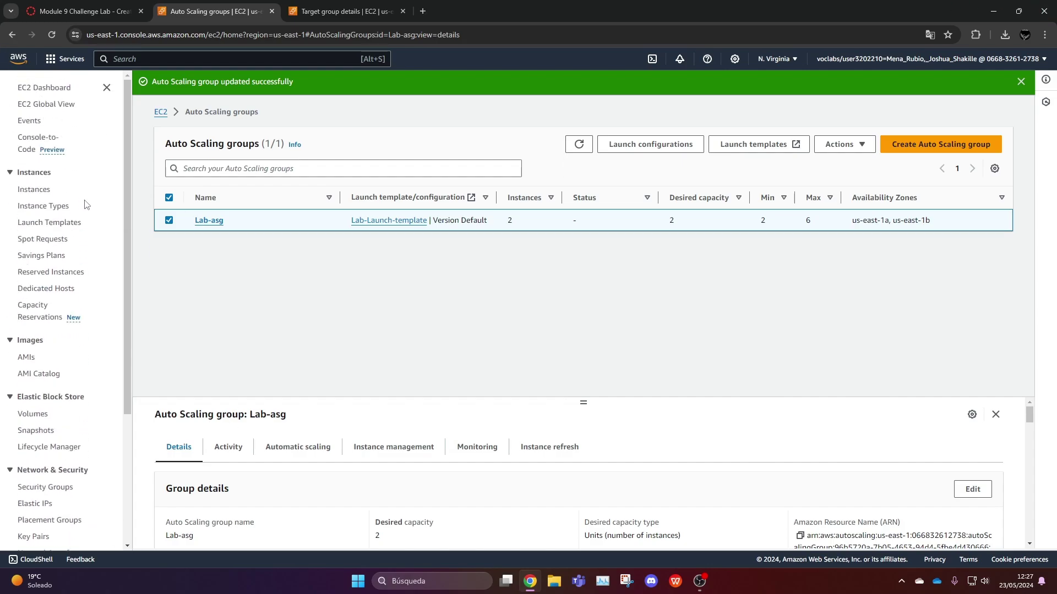